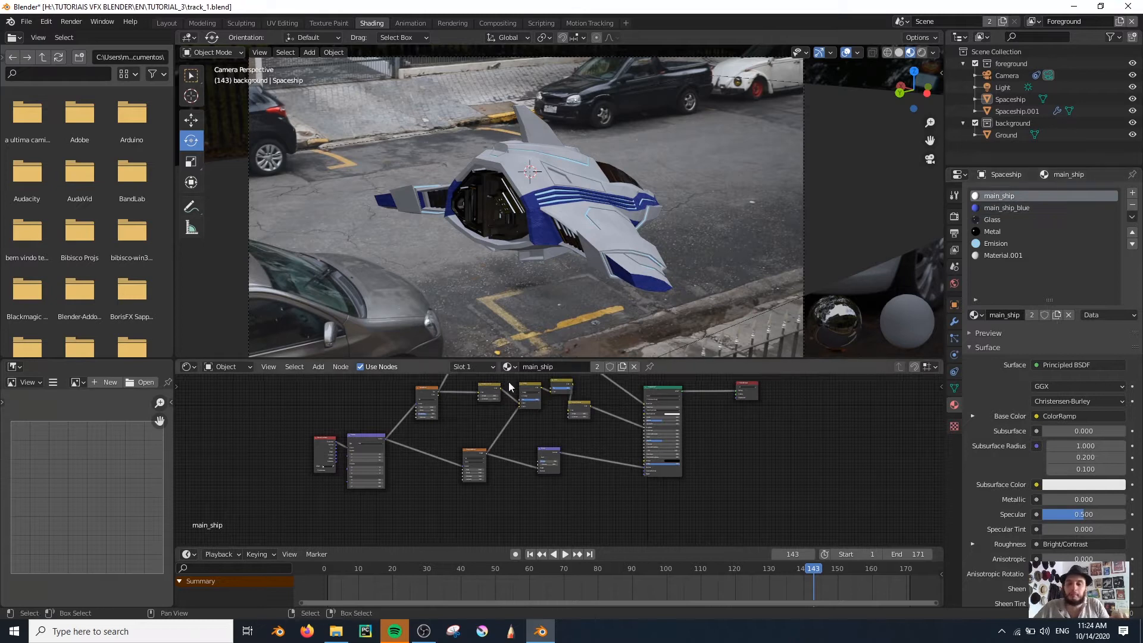
left_click(1020, 208)
scroll(551, 196, "up", 5)
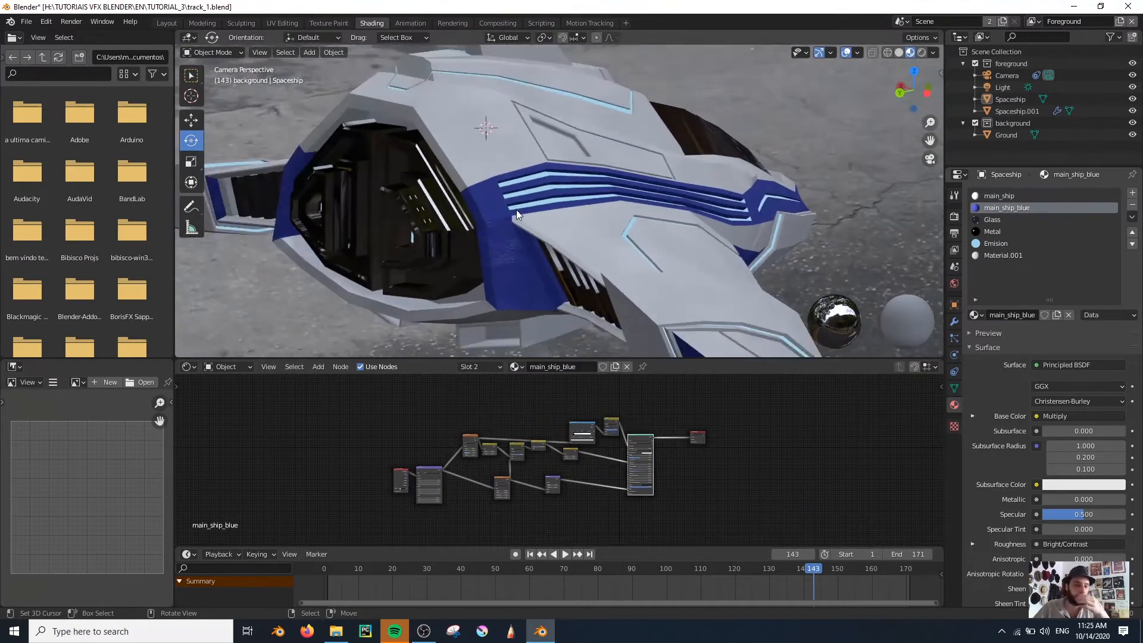
left_click(990, 244)
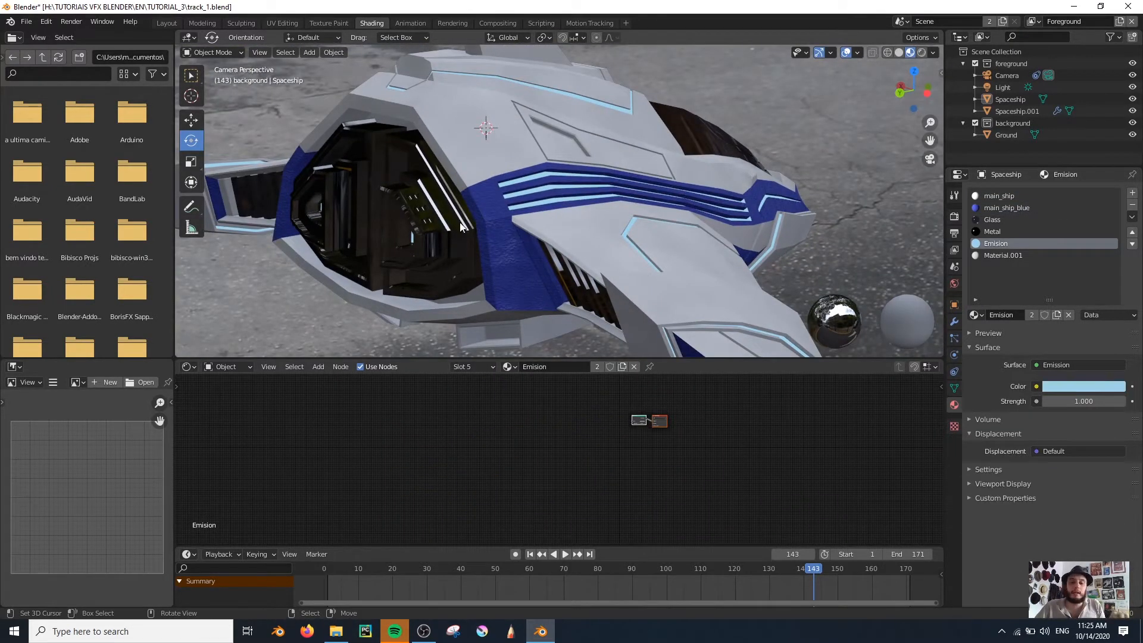
scroll(535, 241, "up", 3)
scroll(543, 249, "down", 3)
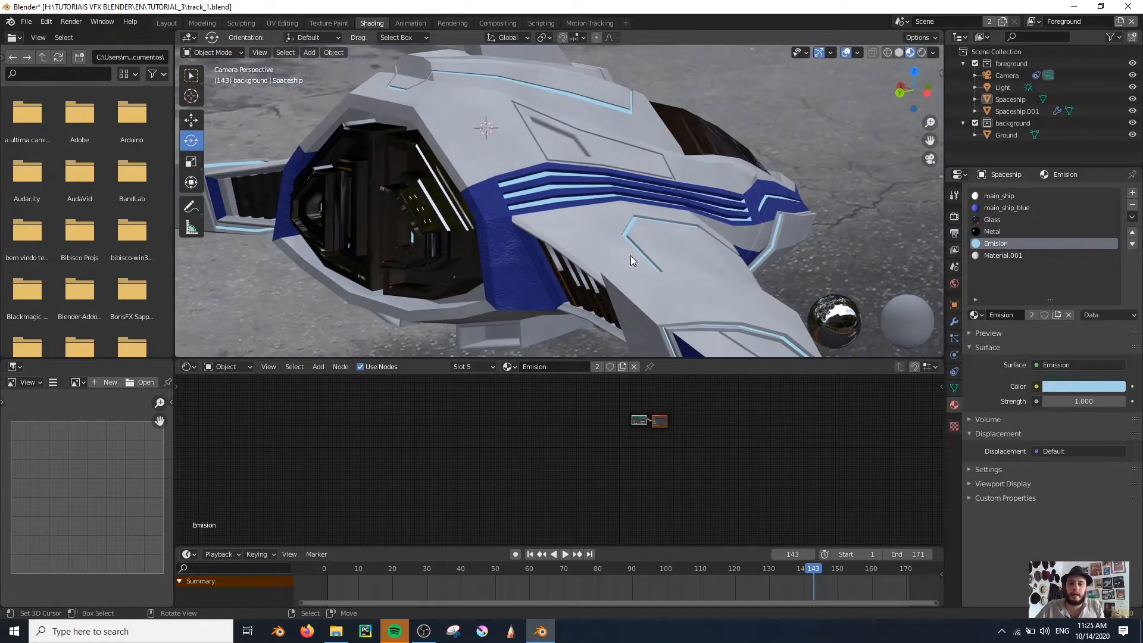
Replace the Metal material's Glossy BSDF with a Principled BSDF connected to the Material Output's Surface input
left_click(991, 232)
scroll(620, 452, "up", 6)
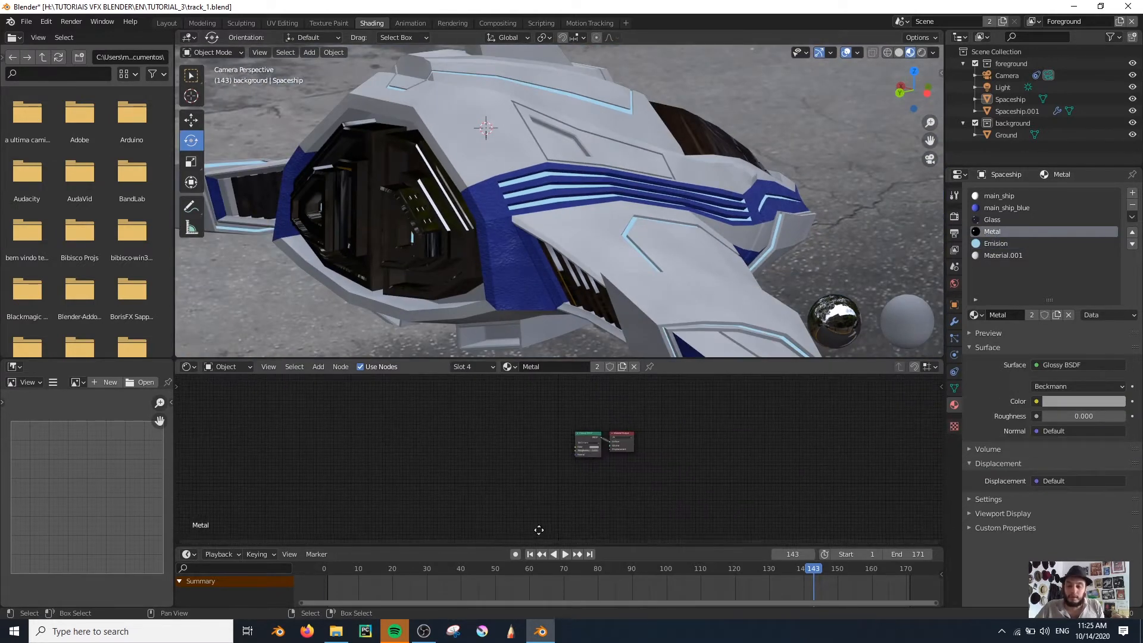
left_click(544, 426)
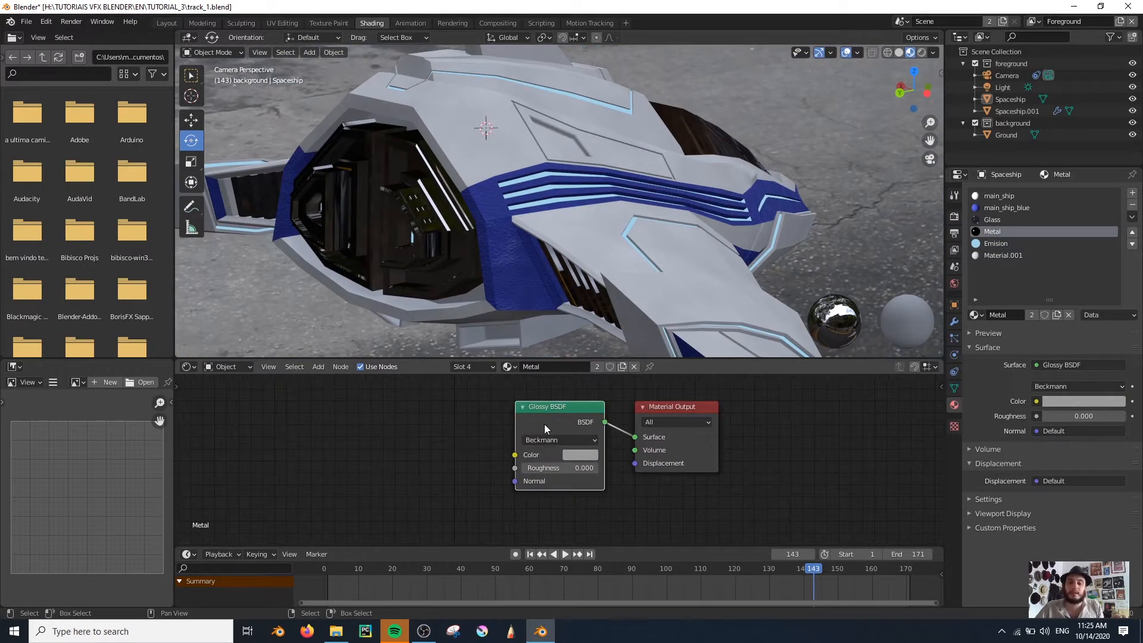
key("x")
key("shift+a")
left_click(526, 420)
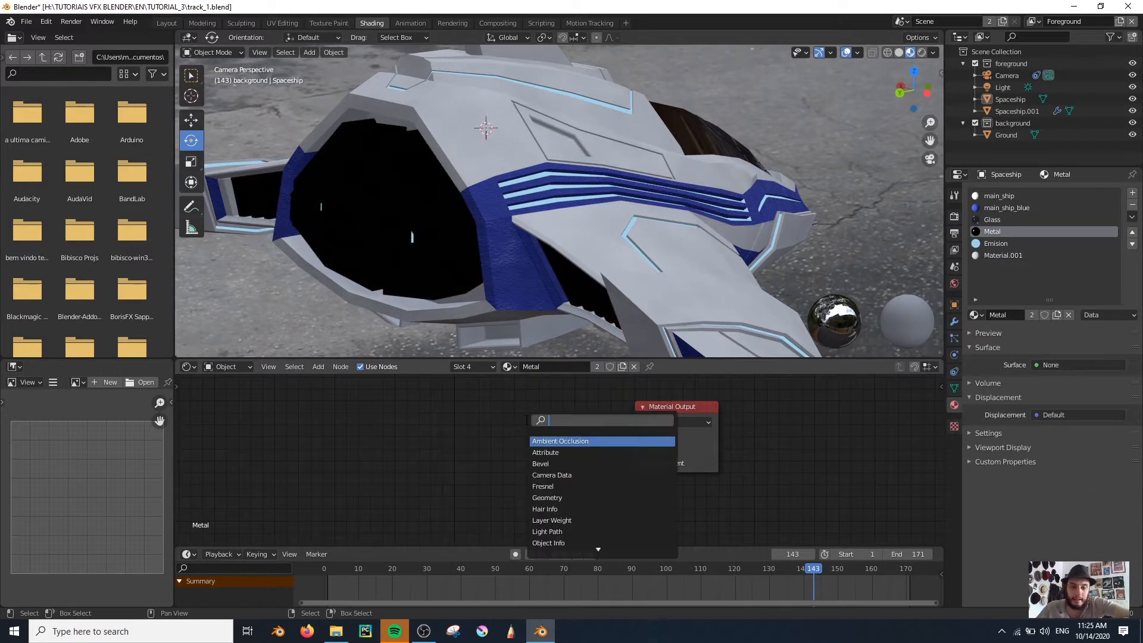
type("pri")
key("Return")
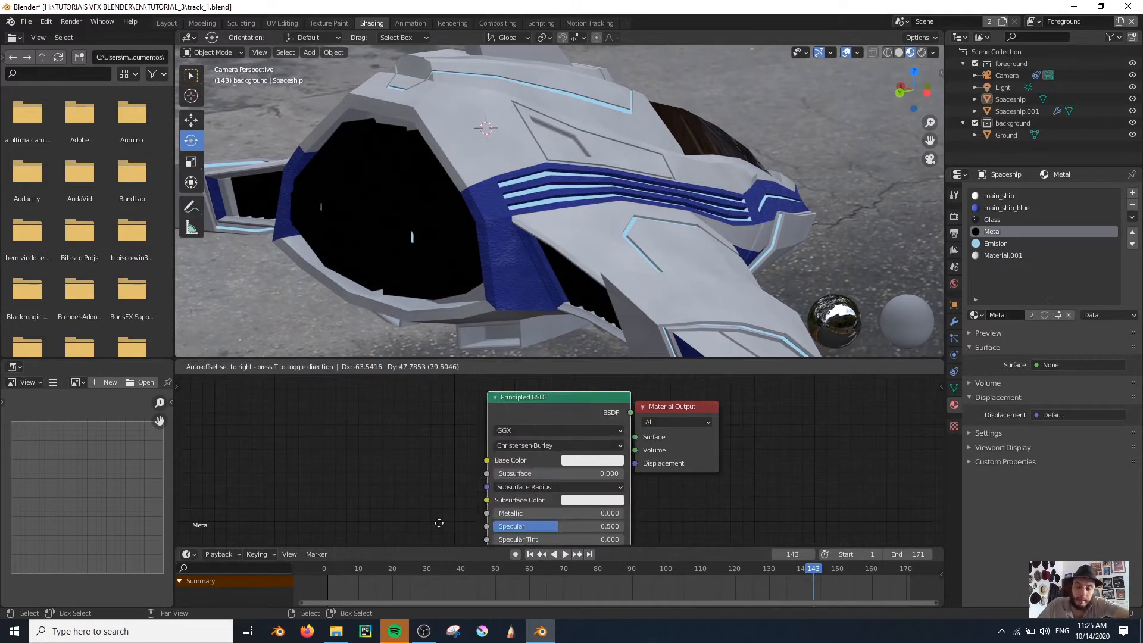
left_click(383, 400)
left_click_drag(621, 436, 632, 436)
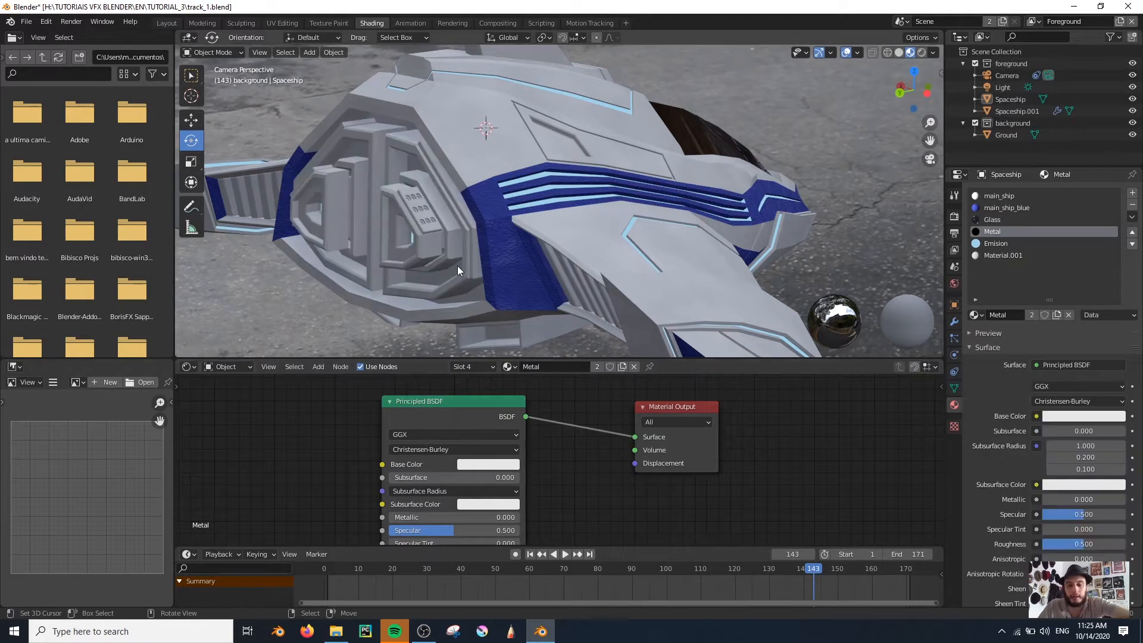
Set the Metal material's Principled BSDF to Metallic 1.000 and Roughness 0.109
middle_click_drag(430, 245, 491, 247)
middle_click_drag(712, 303, 682, 305, "shift")
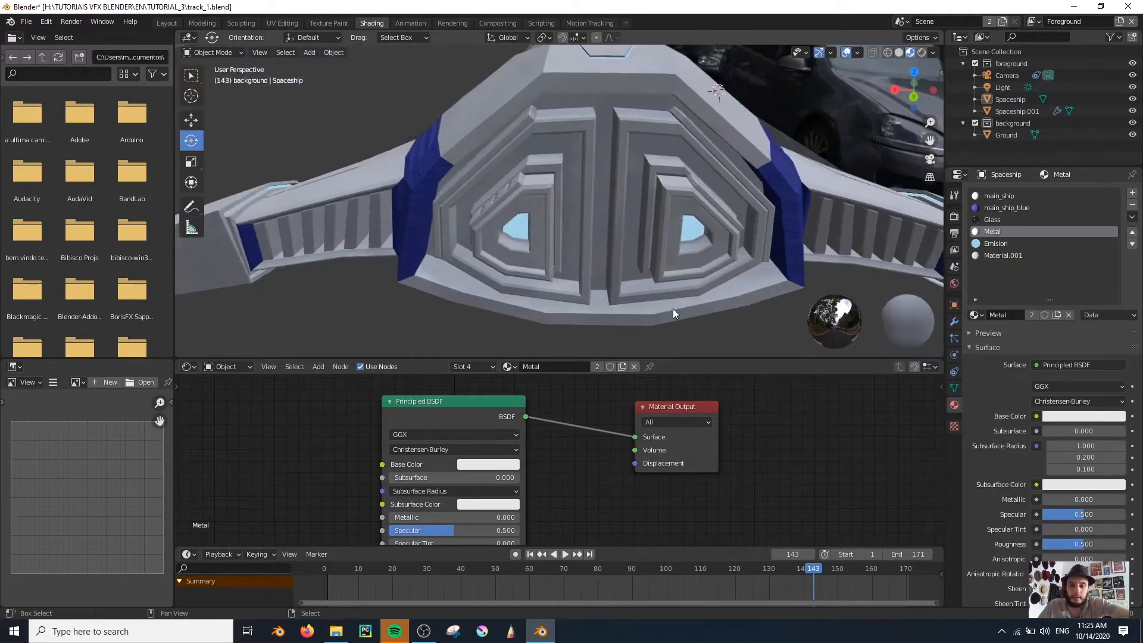
scroll(682, 305, "up", 2)
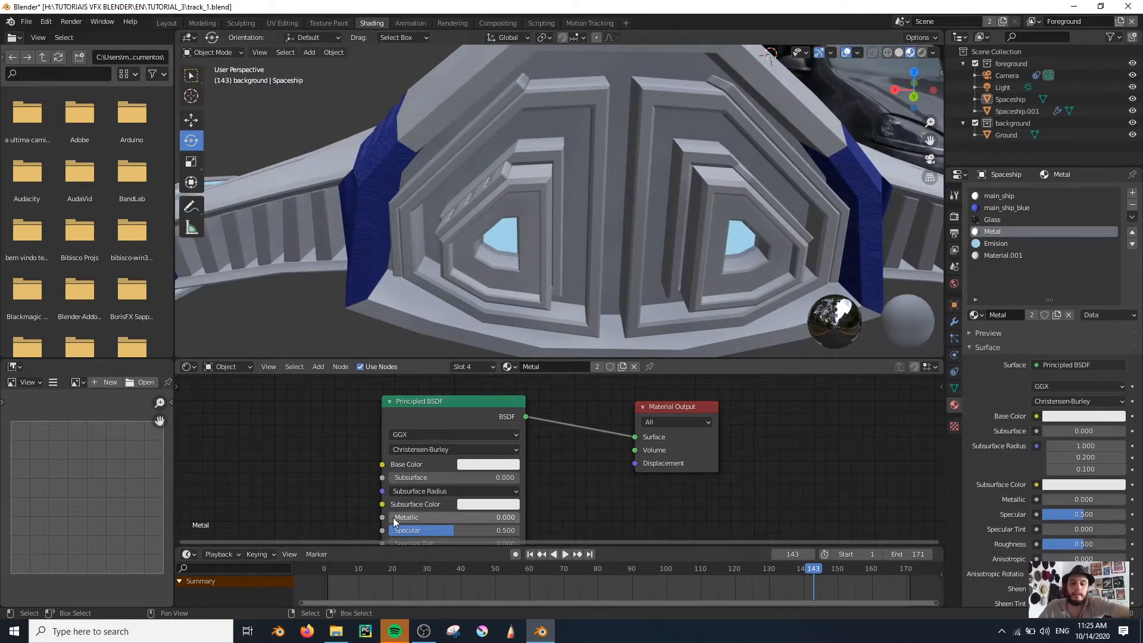
left_click_drag(393, 516, 518, 517)
middle_click_drag(622, 179, 572, 215)
scroll(570, 213, "up", 5)
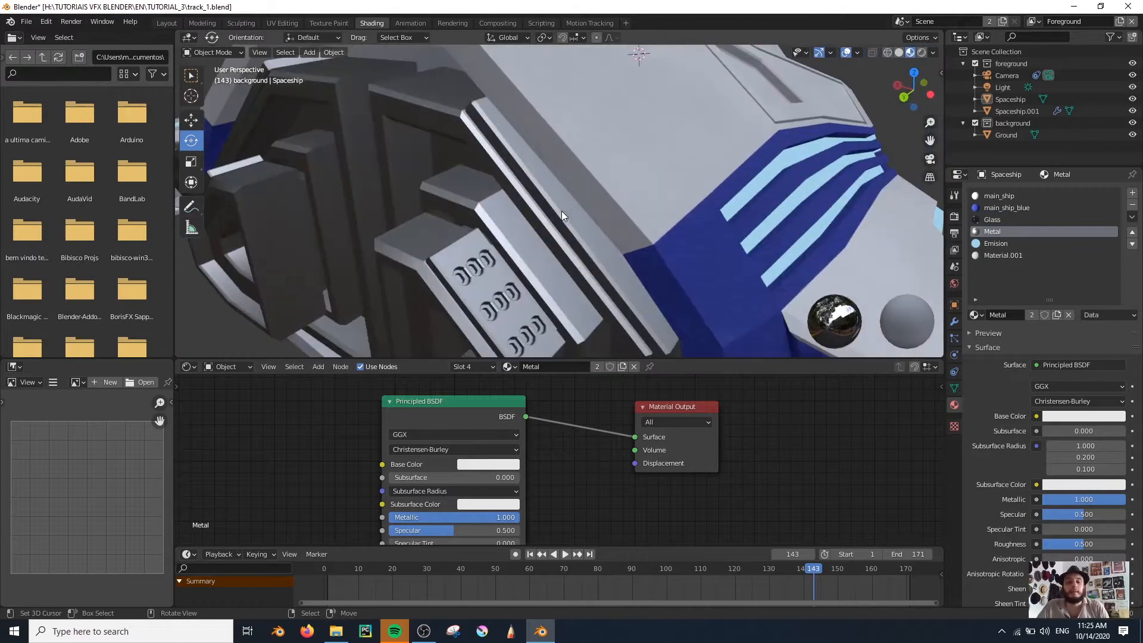
middle_click_drag(429, 526, 524, 481)
left_click_drag(538, 512, 488, 511)
scroll(413, 171, "down", 4)
middle_click_drag(412, 172, 466, 192)
scroll(466, 193, "up", 4)
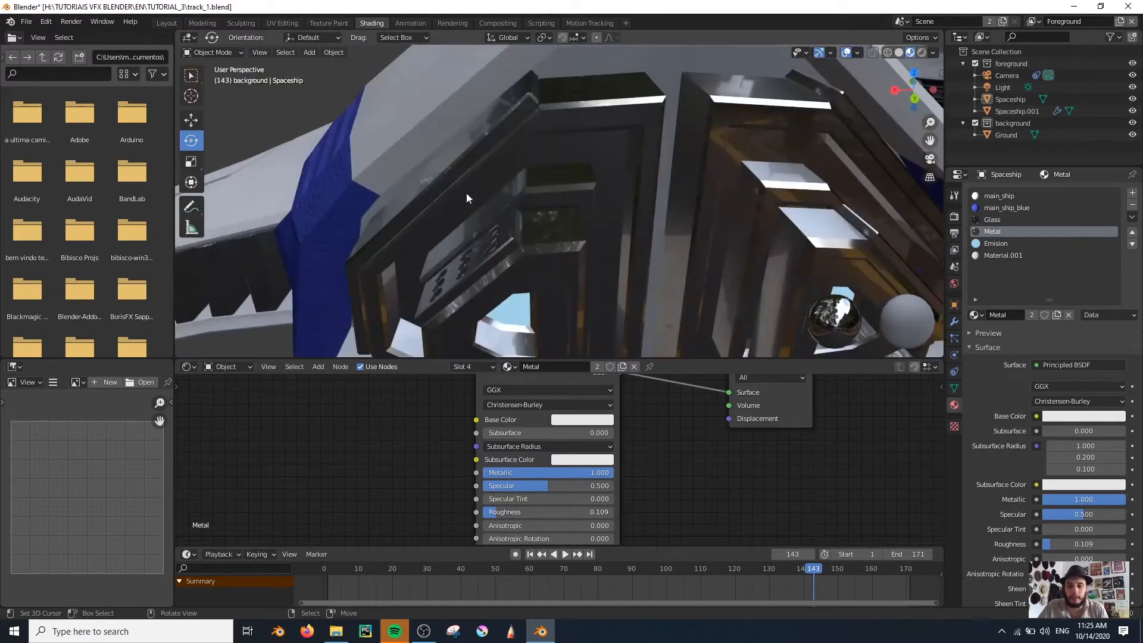
Set the Principled BSDF's Subsurface Color to white and its Base Color to a medium grey
left_click(569, 459)
mouse_move(655, 310)
left_mouse_down()
mouse_move(655, 323)
mouse_move(653, 279)
mouse_move(654, 297)
left_mouse_up()
left_click(585, 418)
scroll(665, 244, "down", 3)
middle_click_drag(666, 244, 506, 333)
scroll(428, 431, "down", 2)
Add a Noise Texture with Texture Coordinate and Mapping nodes to the Metal material and preview it on the ship
middle_click_drag(420, 439, 504, 454)
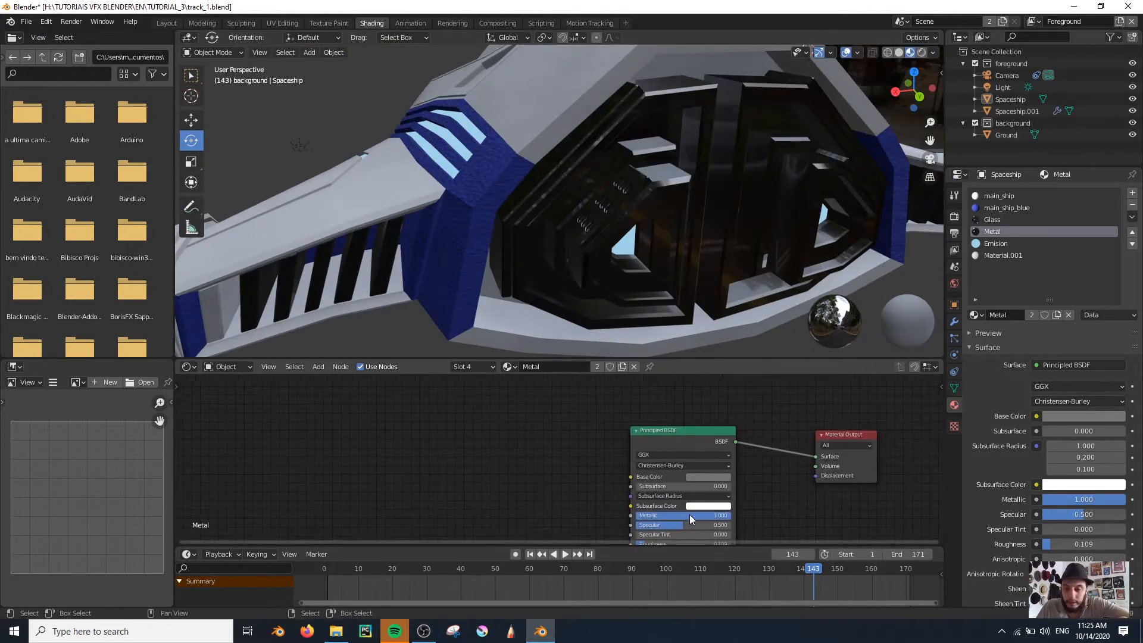
key("shift+a")
left_click(441, 446)
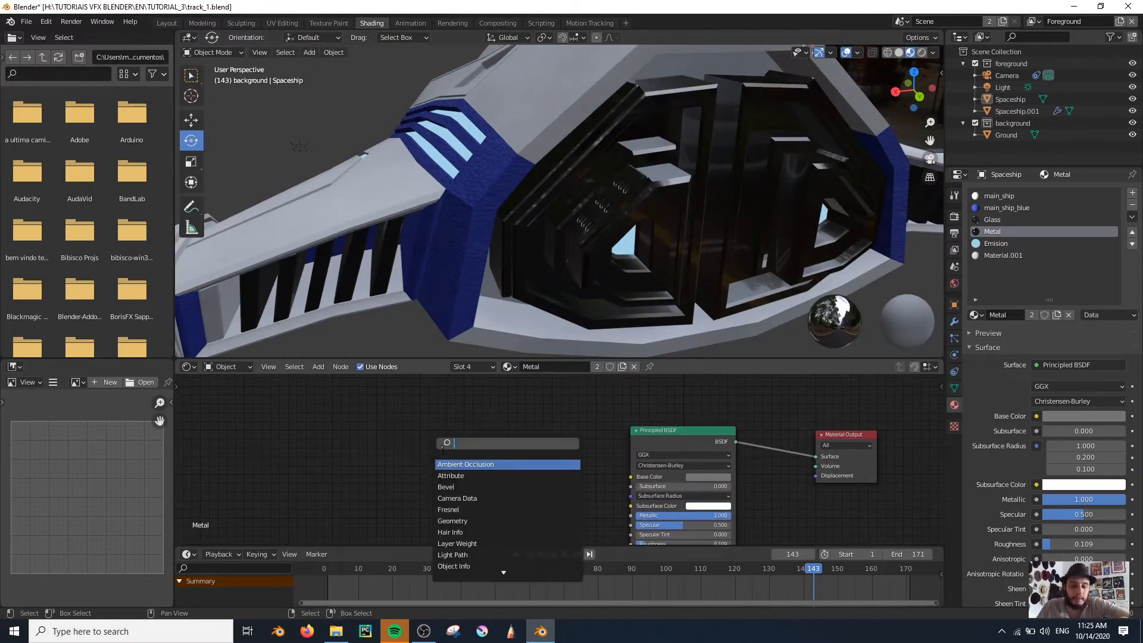
type("noi")
left_click(463, 465)
key("ctrl+t")
key("Home")
left_click_drag(241, 396, 397, 493)
left_click_drag(405, 412, 254, 447)
Set the Noise Texture's Scale to 128.200 and feed the Mapping node's Vector from the UV coordinates
left_click_drag(474, 485, 559, 485)
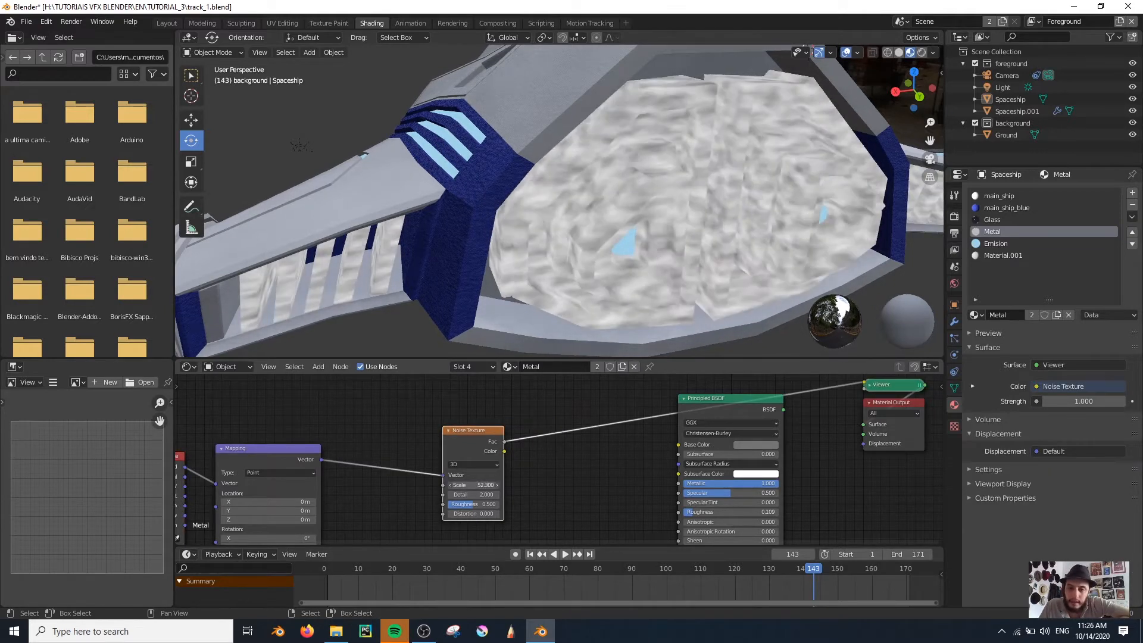
middle_click_drag(362, 525, 488, 513)
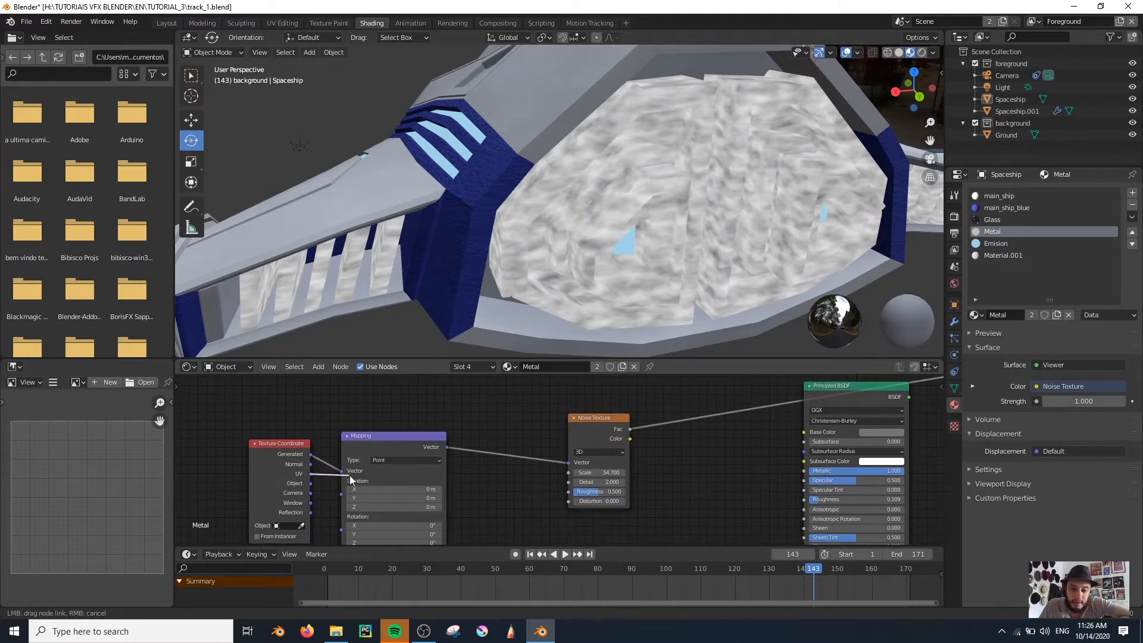
left_click_drag(345, 477, 343, 473)
left_click_drag(603, 473, 712, 472)
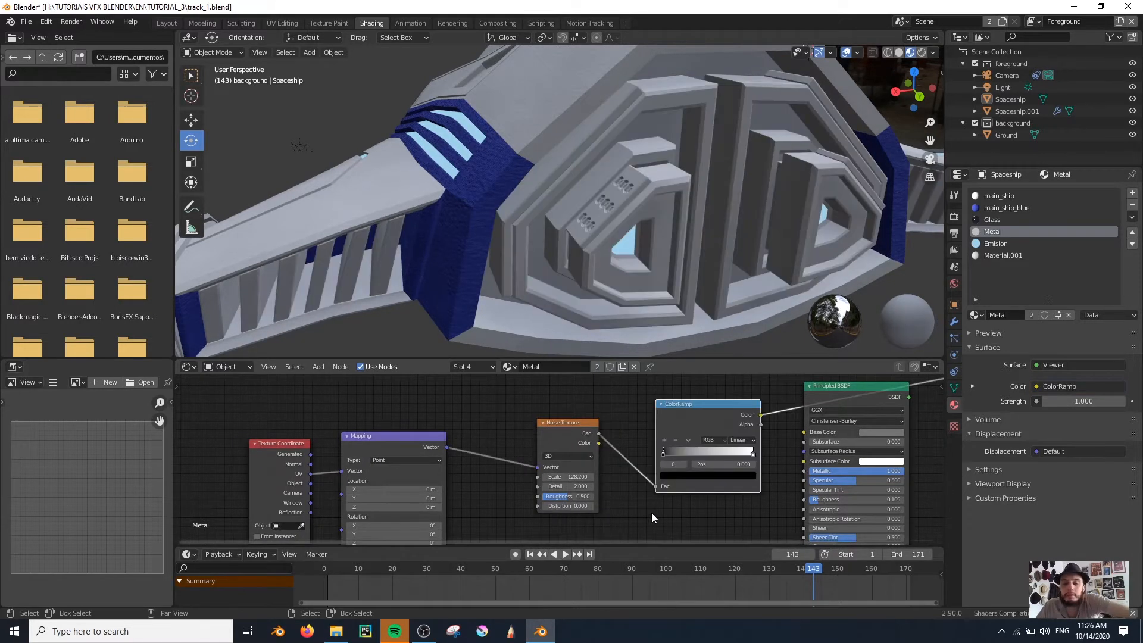
Insert a ColorRamp after the Noise Texture and bring its stops close together, with the black stop at 0.259
scroll(674, 513, "up", 2)
middle_click_drag(653, 476, 523, 482)
left_click_drag(628, 466, 512, 468)
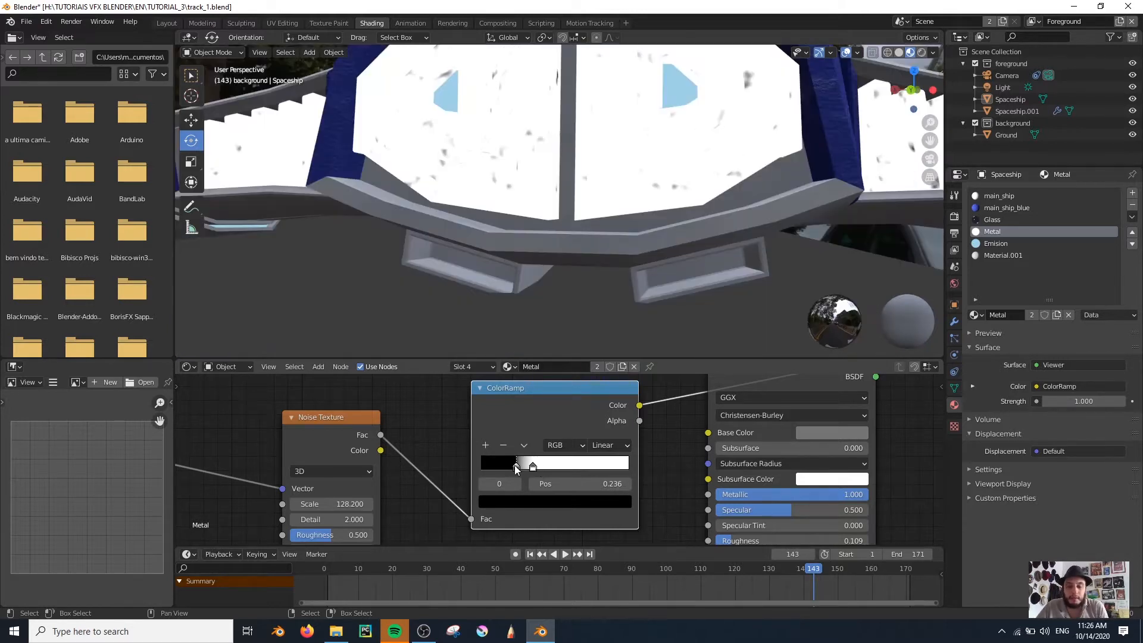
middle_click_drag(555, 239, 569, 246)
scroll(568, 250, "down", 5)
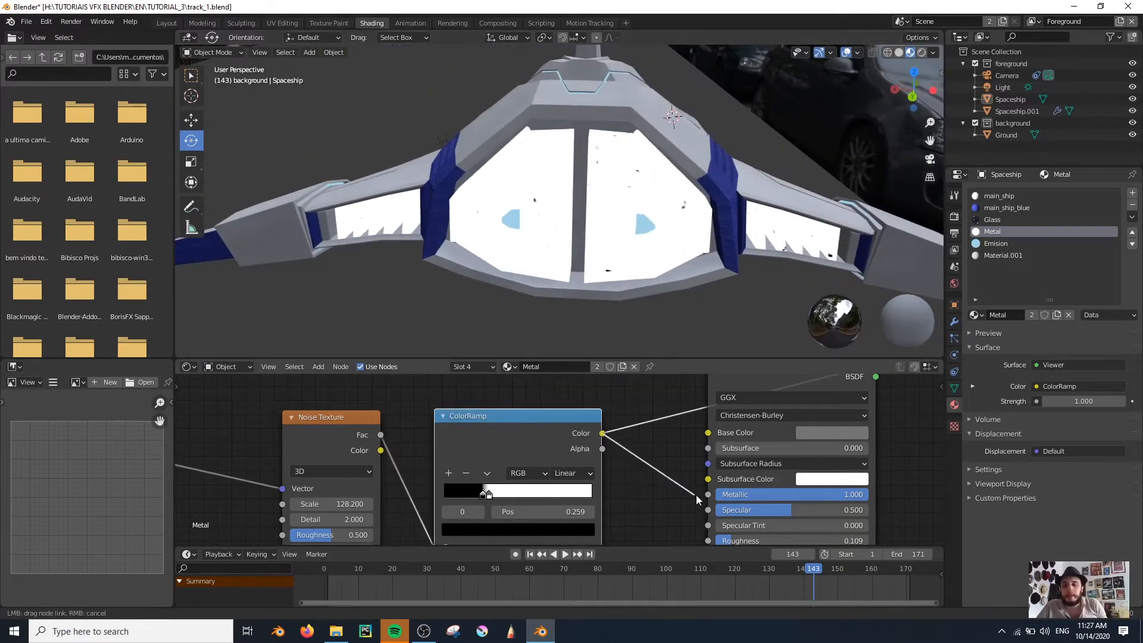
Connect the ColorRamp's Color output to the Principled BSDF's Metallic input and preview the full shader on the rear panels
scroll(662, 463, "down", 2)
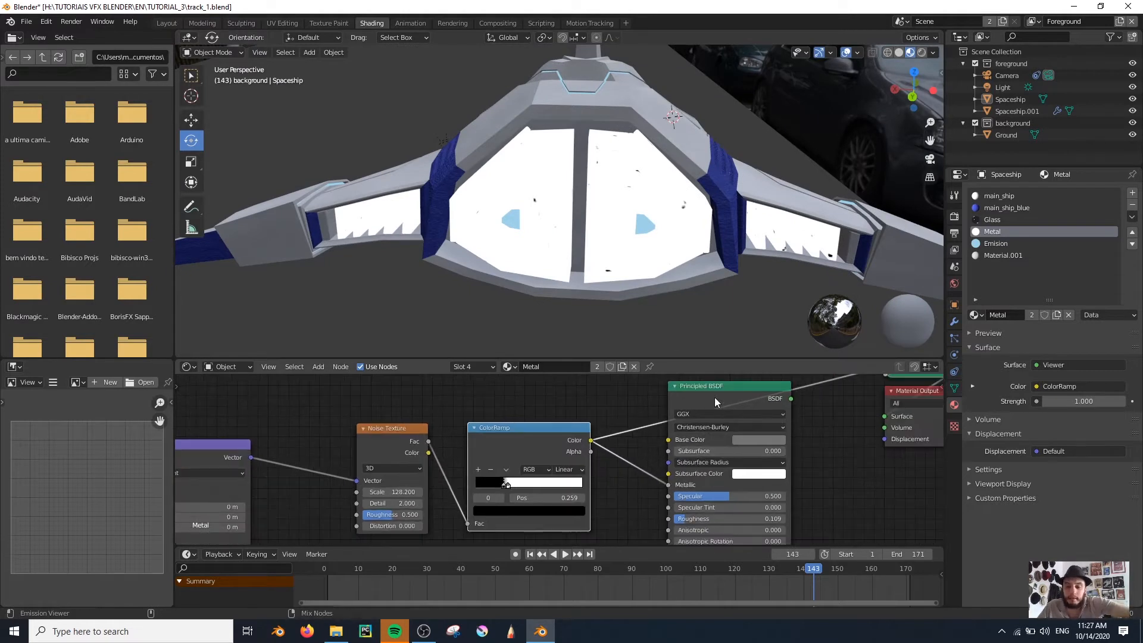
left_click(714, 398, "ctrl+shift")
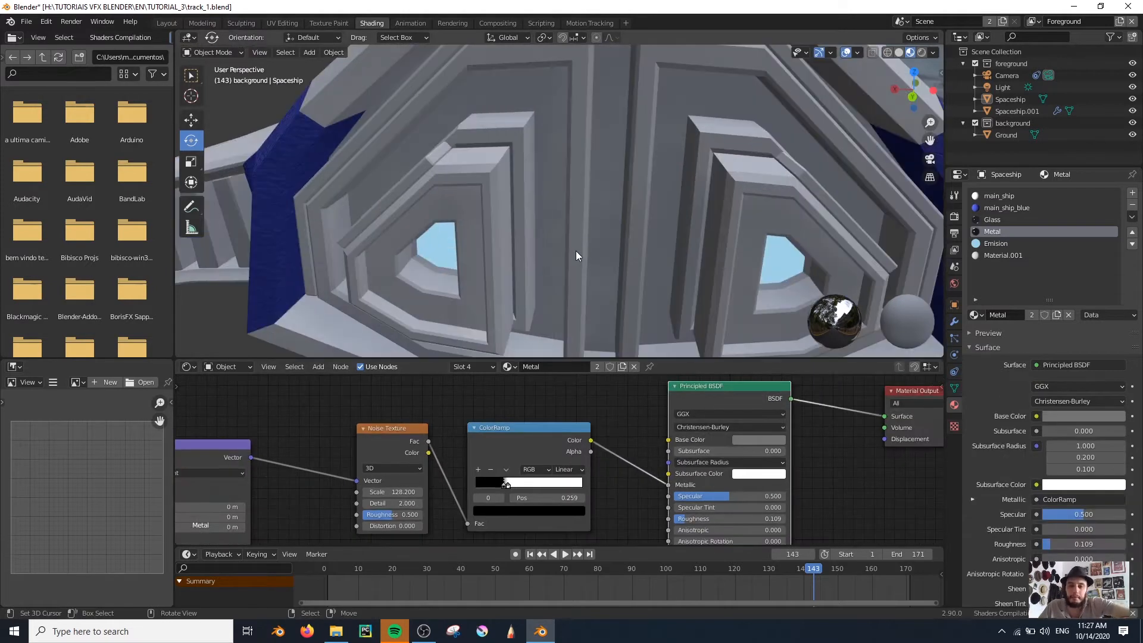
scroll(576, 251, "up", 4)
middle_click_drag(576, 251, 573, 189)
scroll(672, 206, "down", 8)
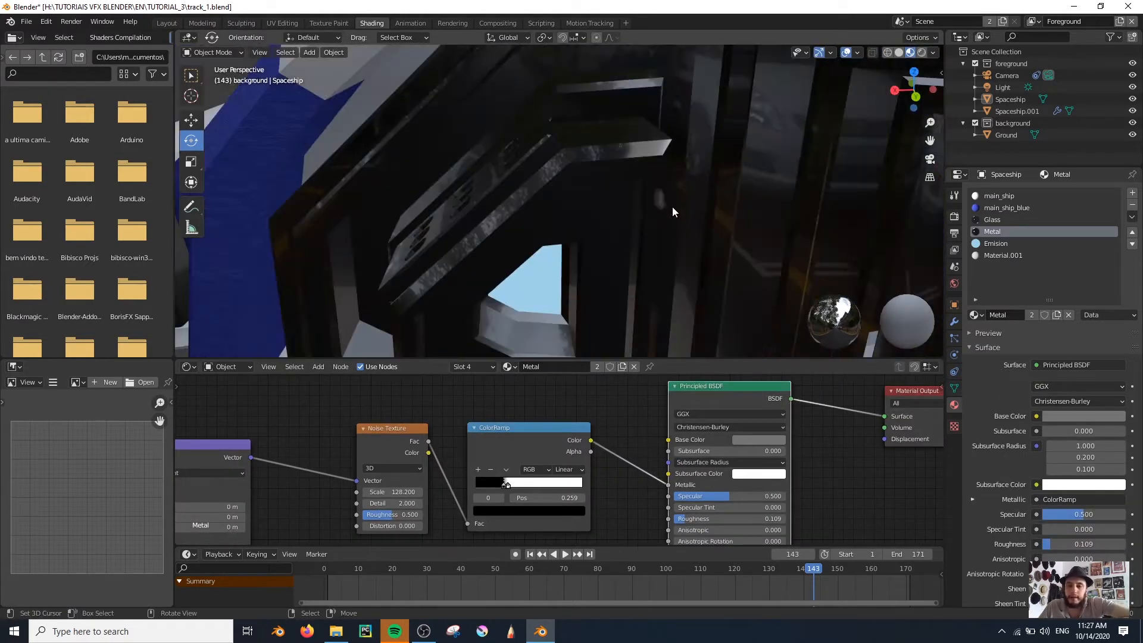
scroll(622, 203, "up", 5)
middle_click_drag(623, 208, 607, 236)
scroll(444, 194, "down", 8)
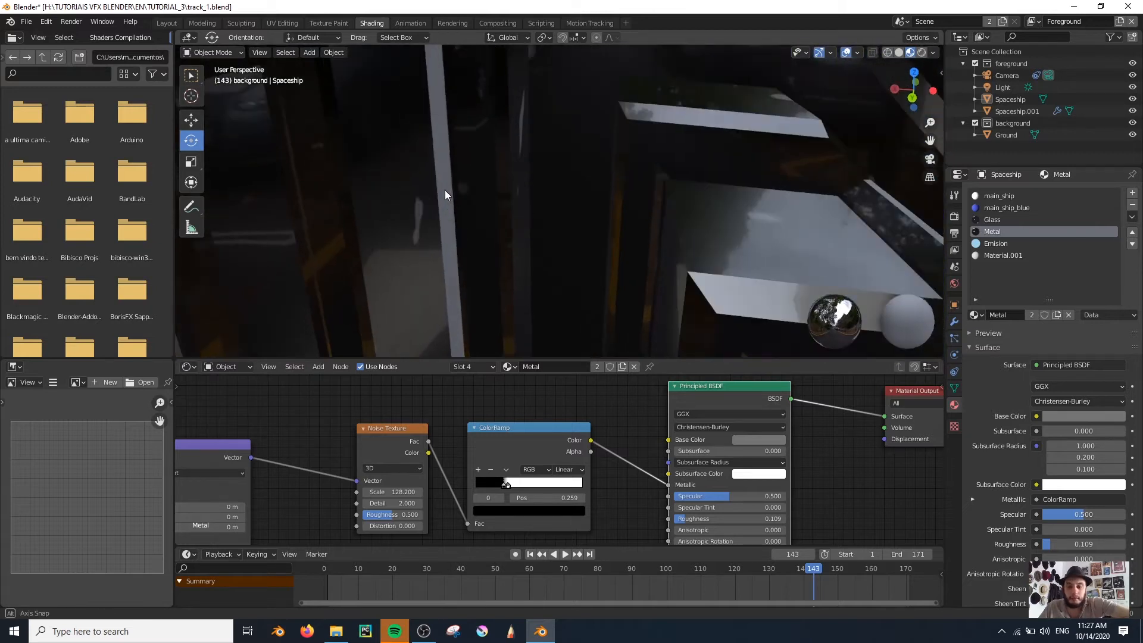
scroll(470, 405, "down", 5)
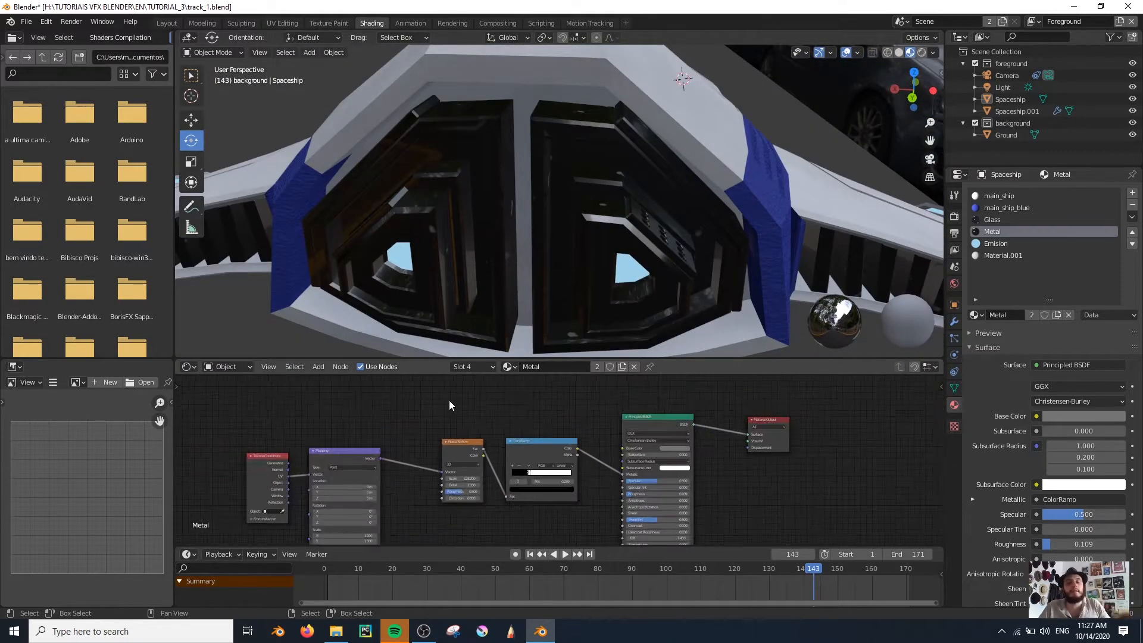
Move the noise node chain lower and add a Mix color node in front of the Principled BSDF
left_click_drag(374, 415, 513, 449)
left_click_drag(513, 449, 513, 456)
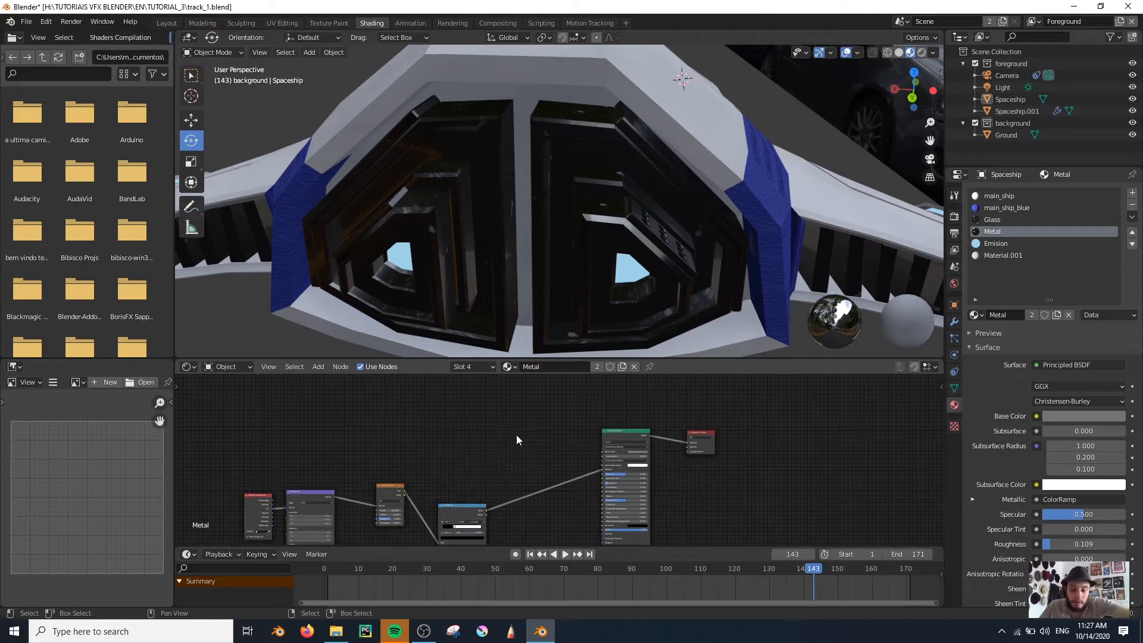
scroll(643, 473, "up", 8)
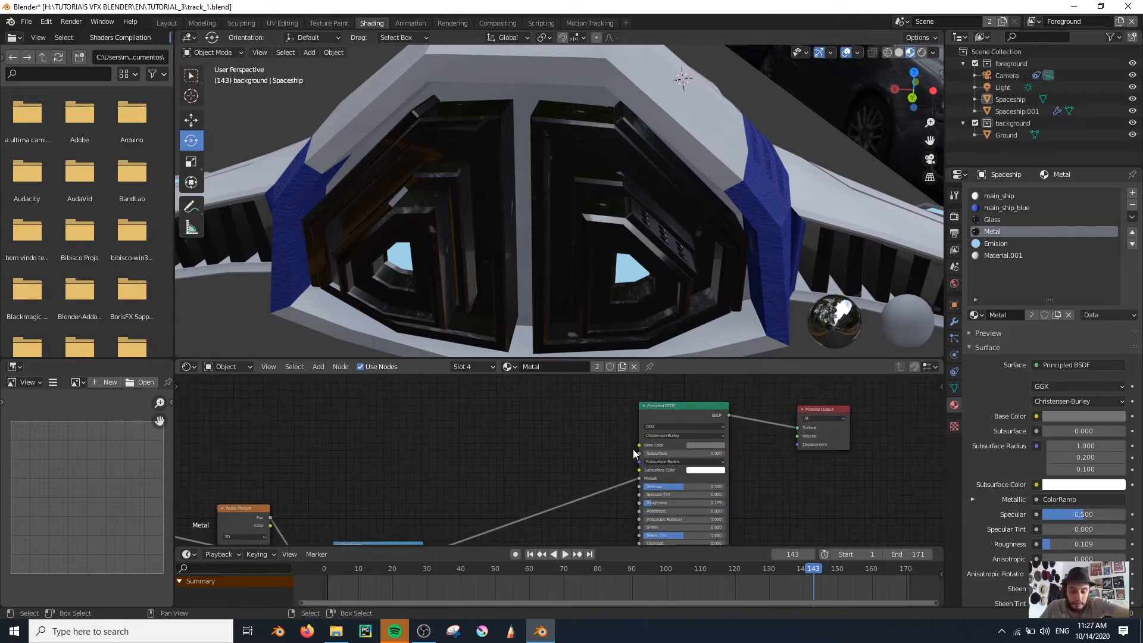
key("shift+a")
left_click(460, 444)
left_click(477, 476)
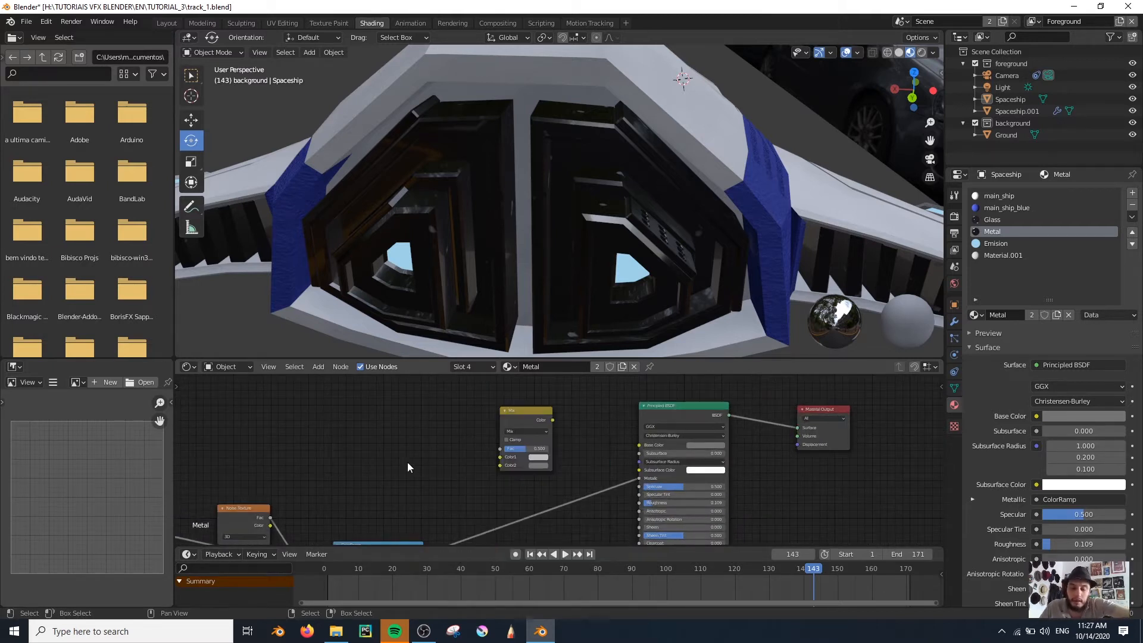
Set the Mix node's Color1 to orange and preview the node on the ship with Fac at 0.000
left_click(529, 456)
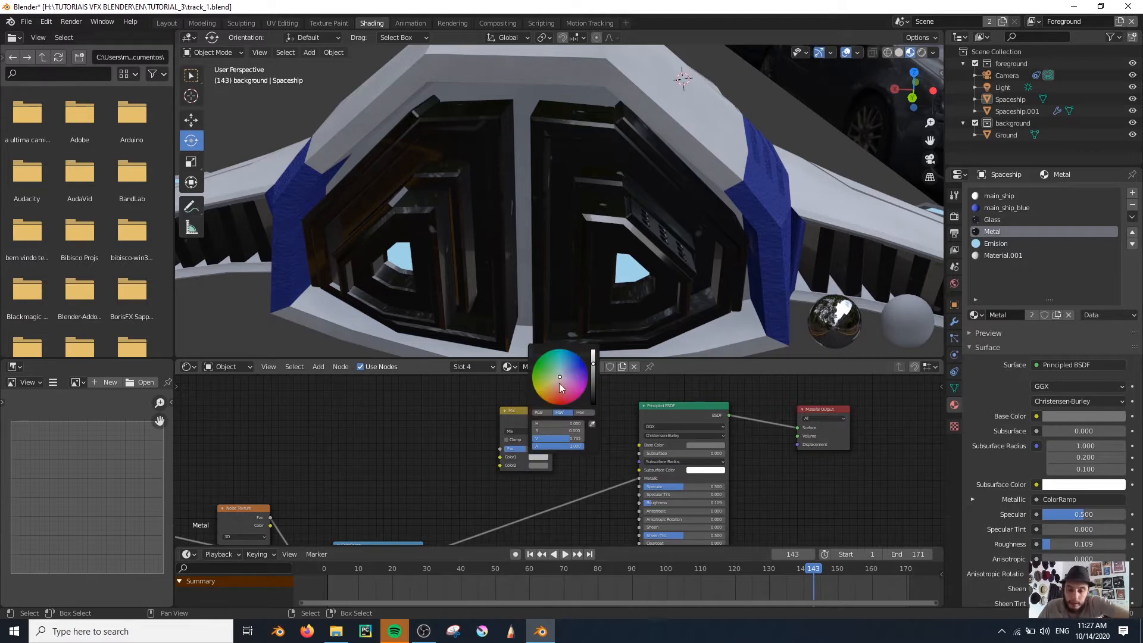
left_click_drag(553, 395, 552, 393)
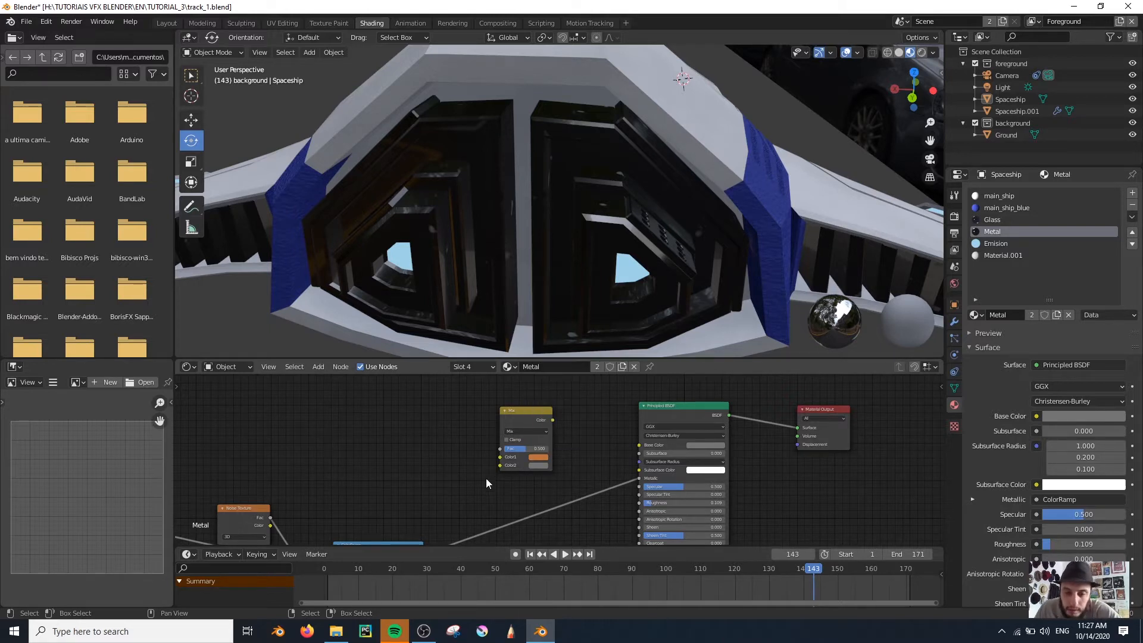
left_click(541, 458)
middle_click_drag(452, 476, 406, 526)
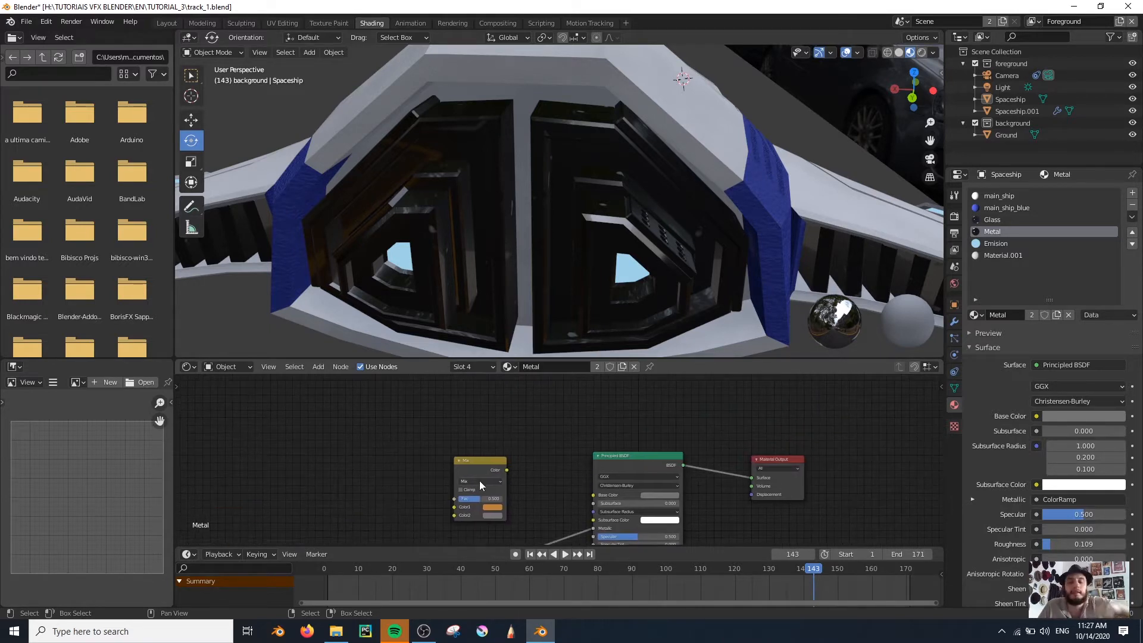
left_click(483, 467, "ctrl+shift")
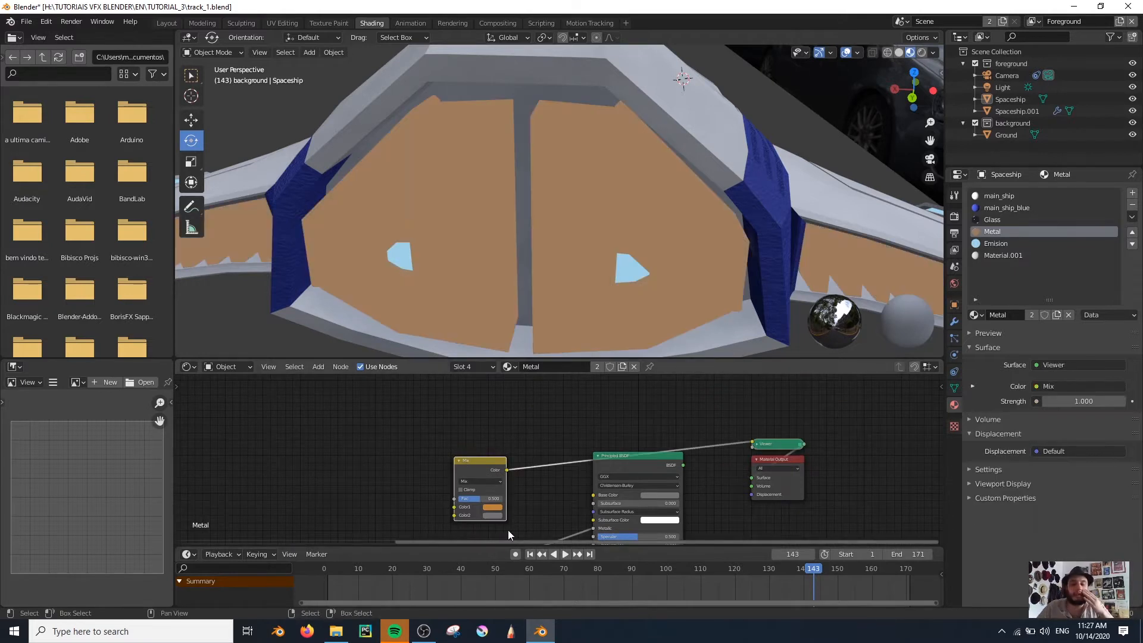
scroll(549, 490, "up", 2)
scroll(545, 502, "up", 2)
left_click_drag(493, 455, 458, 455)
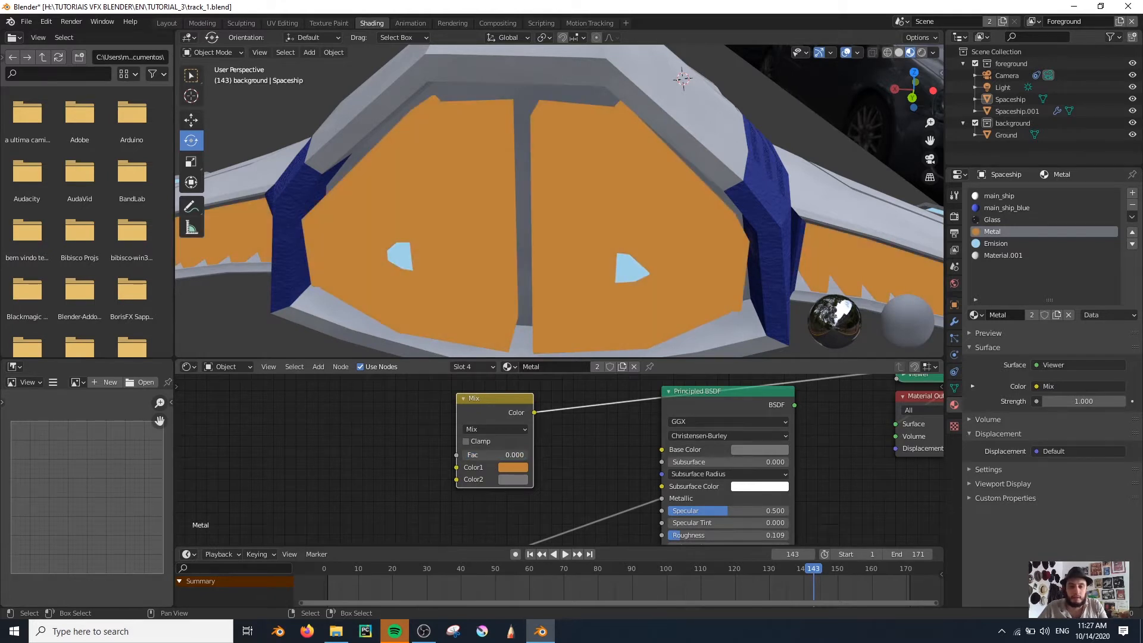
Connect the ColorRamp's Color output to the Mix node's Fac input
middle_click_drag(459, 487, 646, 444)
middle_click_drag(440, 466, 484, 407)
scroll(484, 406, "down", 5)
left_click_drag(483, 474, 493, 430)
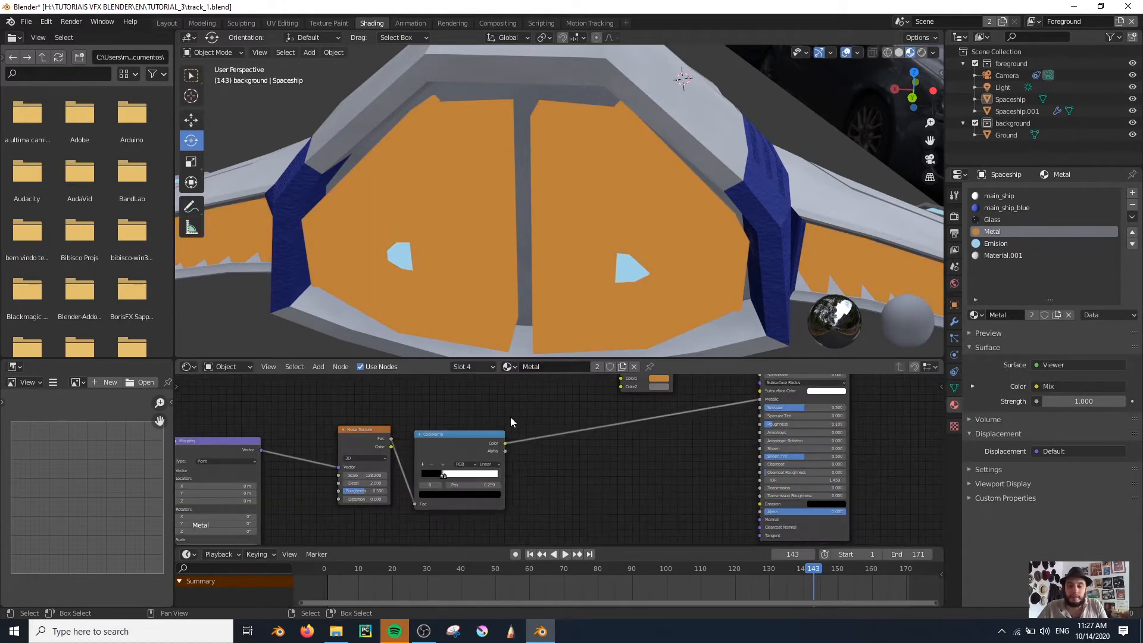
middle_click_drag(511, 416, 536, 480)
left_click_drag(384, 491, 331, 492)
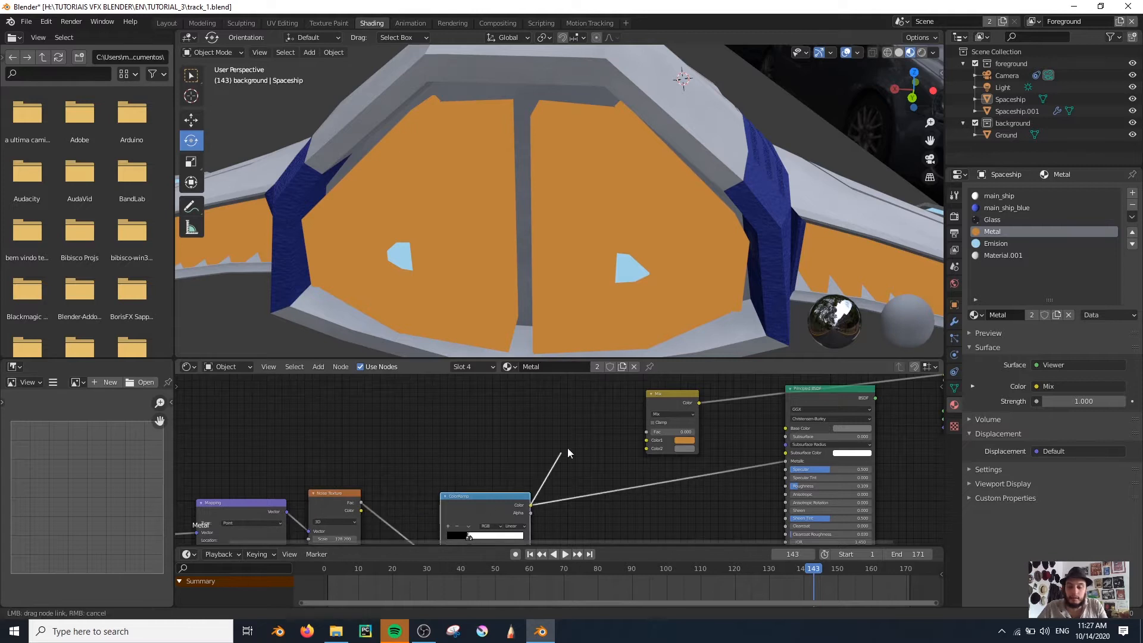
left_click_drag(638, 427, 643, 431)
Change the Mix node's Color1 to reddish orange and connect its output to the Principled BSDF's Base Color
scroll(684, 429, "up", 2)
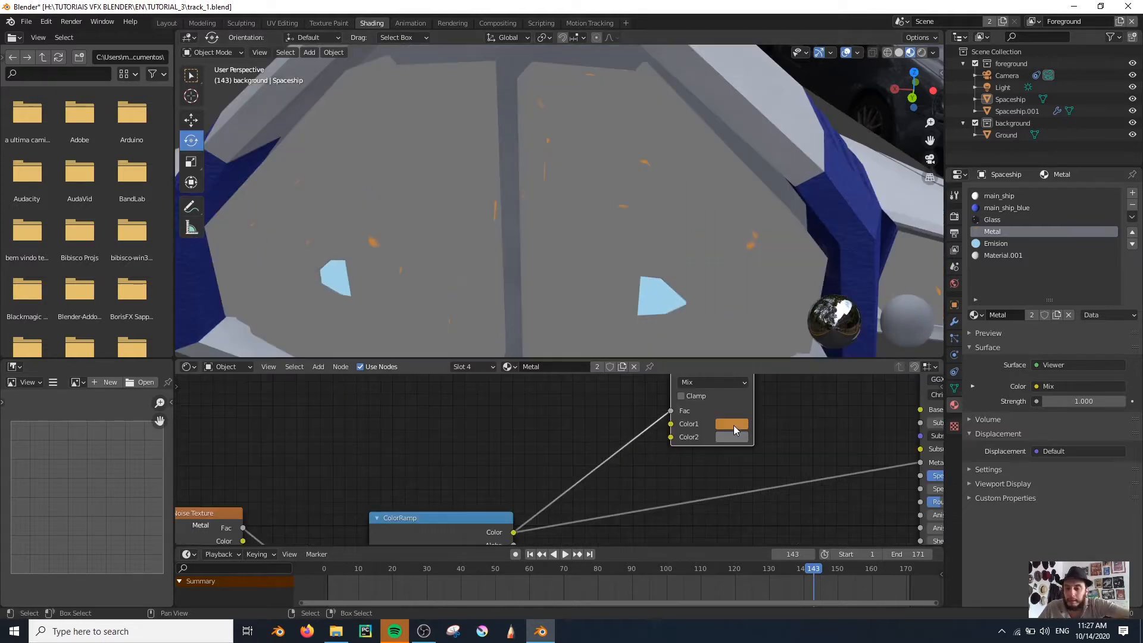
left_click(732, 424)
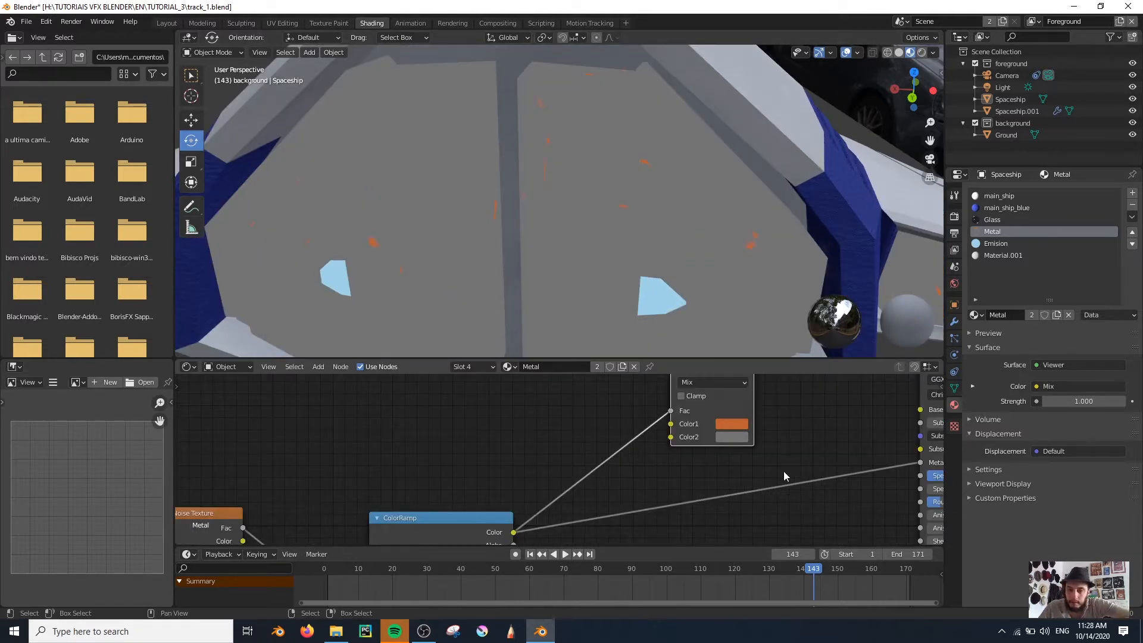
middle_click_drag(783, 471, 629, 521)
left_click_drag(600, 447, 701, 476)
left_click(837, 445, "ctrl+shift")
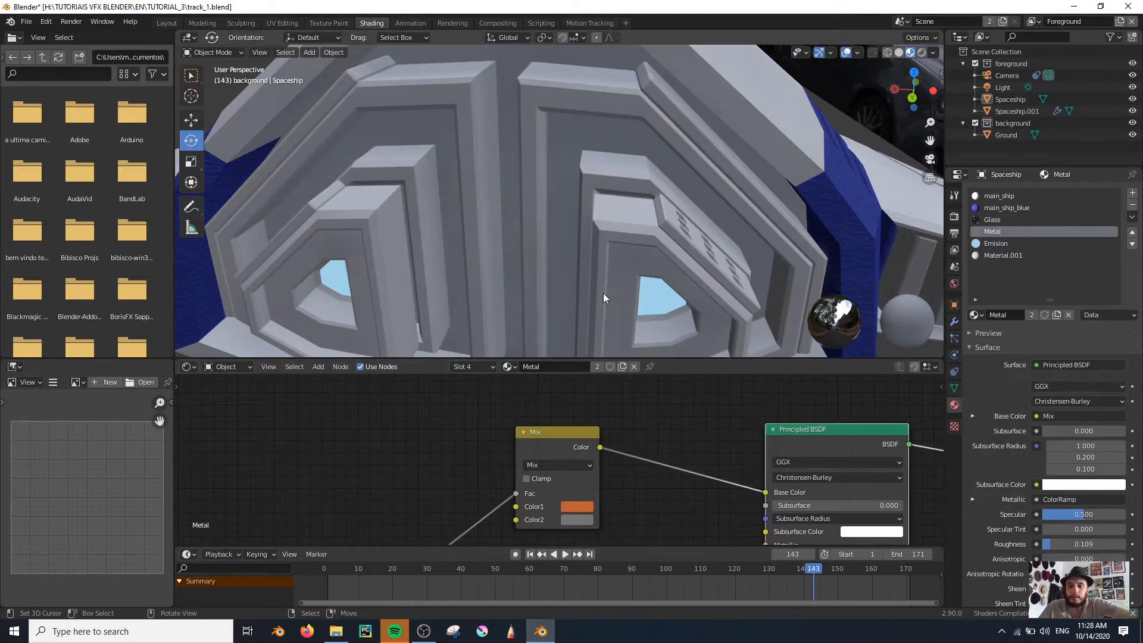
Darken the Mix node's reddish-orange Color1 slightly by lowering its HSV value
middle_click_drag(528, 248, 526, 276)
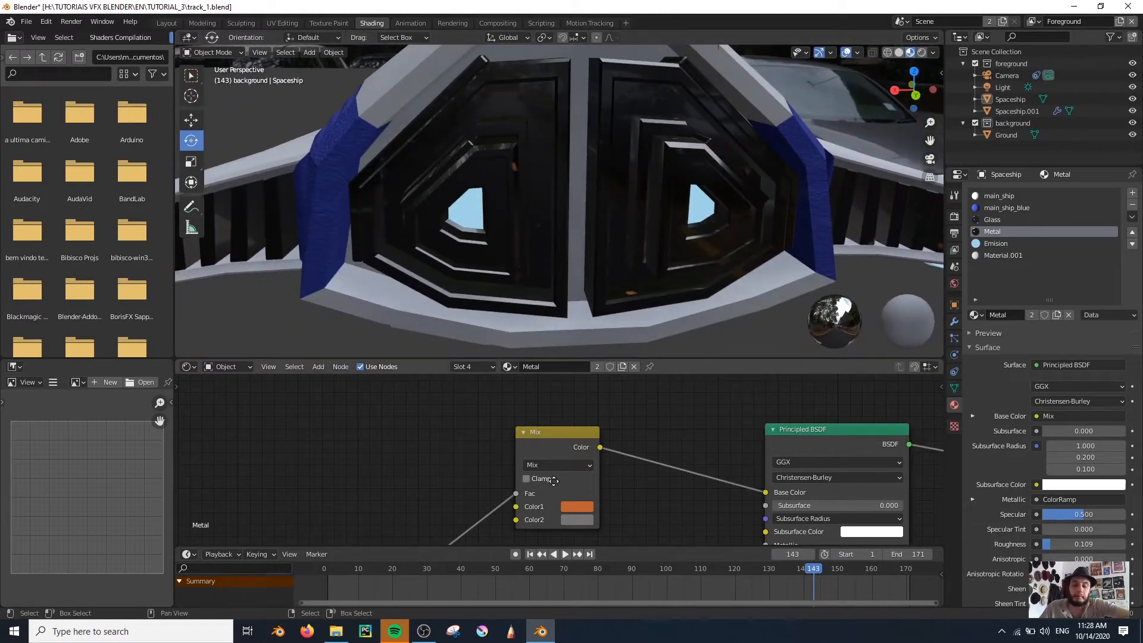
middle_click_drag(553, 480, 546, 462)
left_click(575, 486)
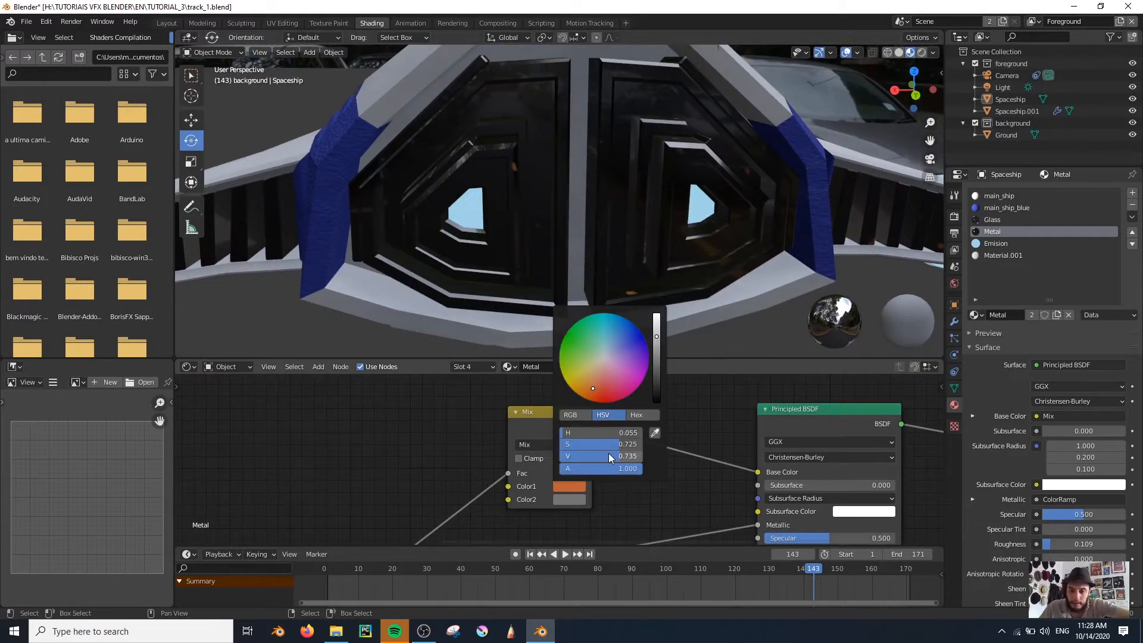
left_click_drag(609, 455, 595, 456)
Examine the rust on the ship's metal panels and preview the ColorRamp mask on the model
scroll(471, 445, "down", 5)
middle_click_drag(476, 445, 508, 418)
middle_click_drag(500, 490, 519, 408)
left_click_drag(421, 423, 395, 408)
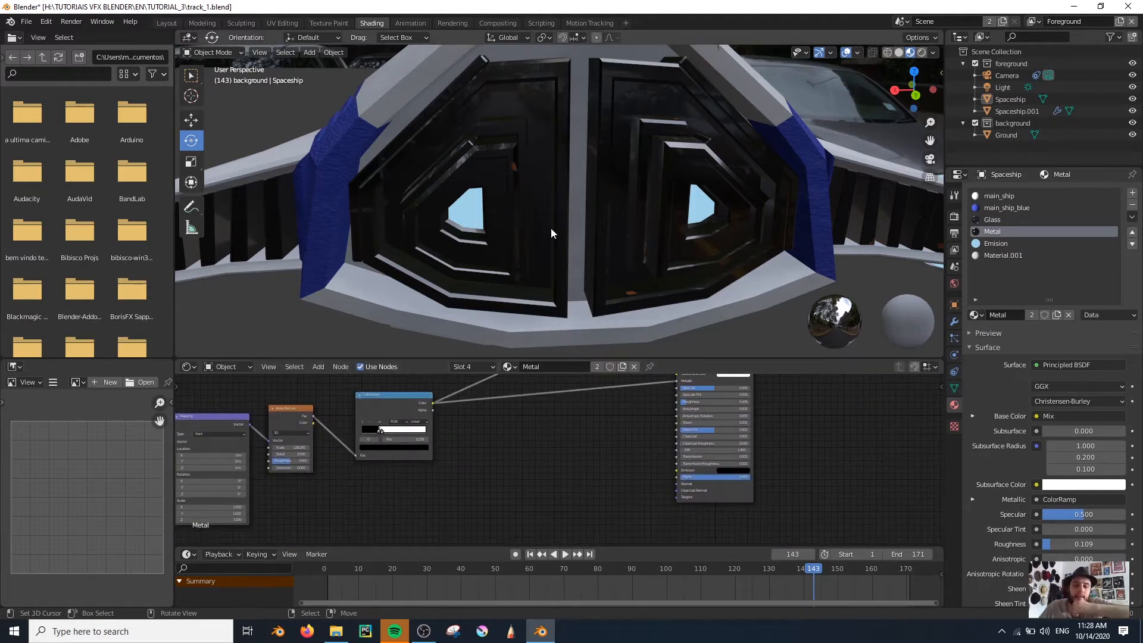
scroll(551, 227, "up", 4)
middle_click_drag(496, 202, 605, 252, "shift")
scroll(605, 254, "down", 5)
middle_click_drag(694, 407, 639, 488)
scroll(639, 488, "up", 3)
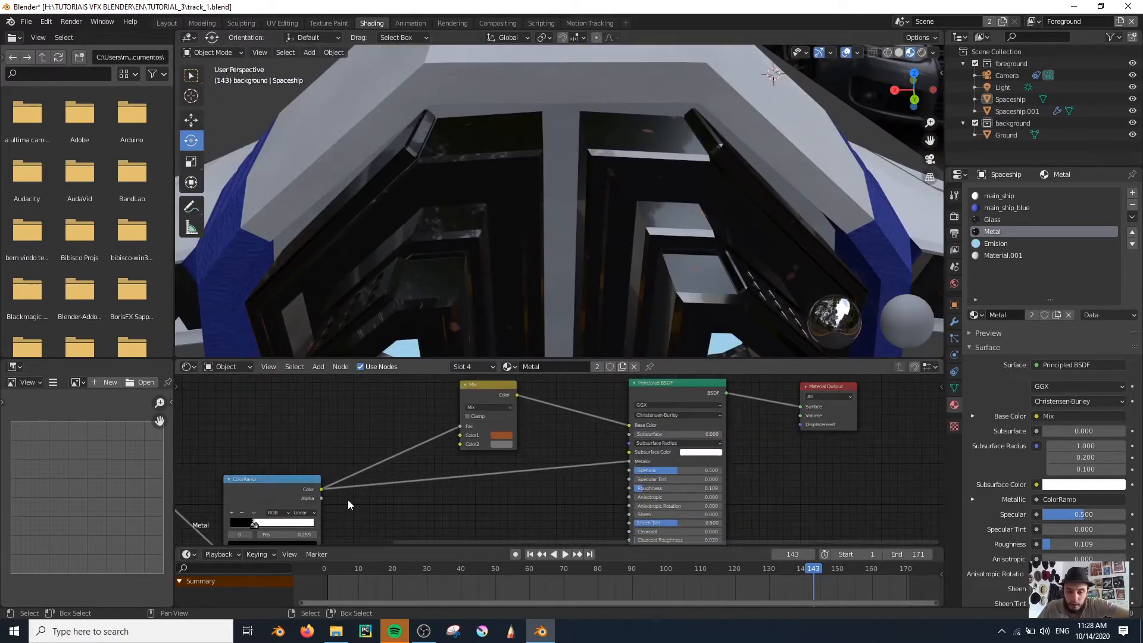
left_click(269, 485, "ctrl+shift")
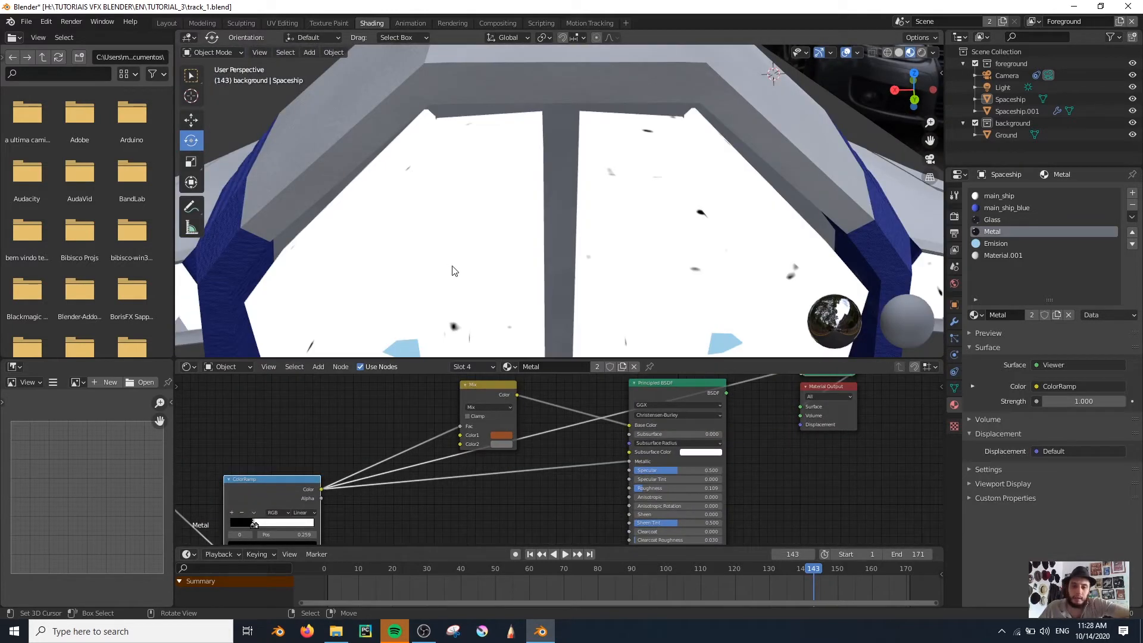
Add an Invert node fed by the ColorRamp's Color output and preview it on the ship
scroll(447, 288, "down", 2)
middle_click_drag(417, 512, 427, 473)
key("shift+a")
left_click(425, 479)
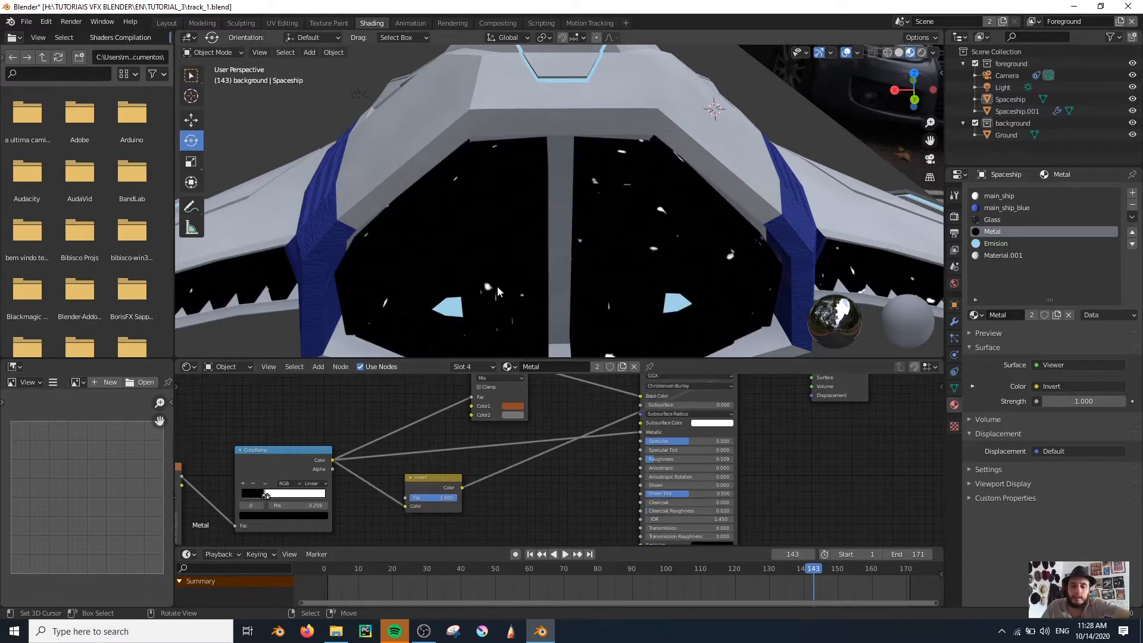
Try a Bright/Contrast node after the Invert node with its Contrast lowered to -0.200
key("shift+a")
left_click(573, 481)
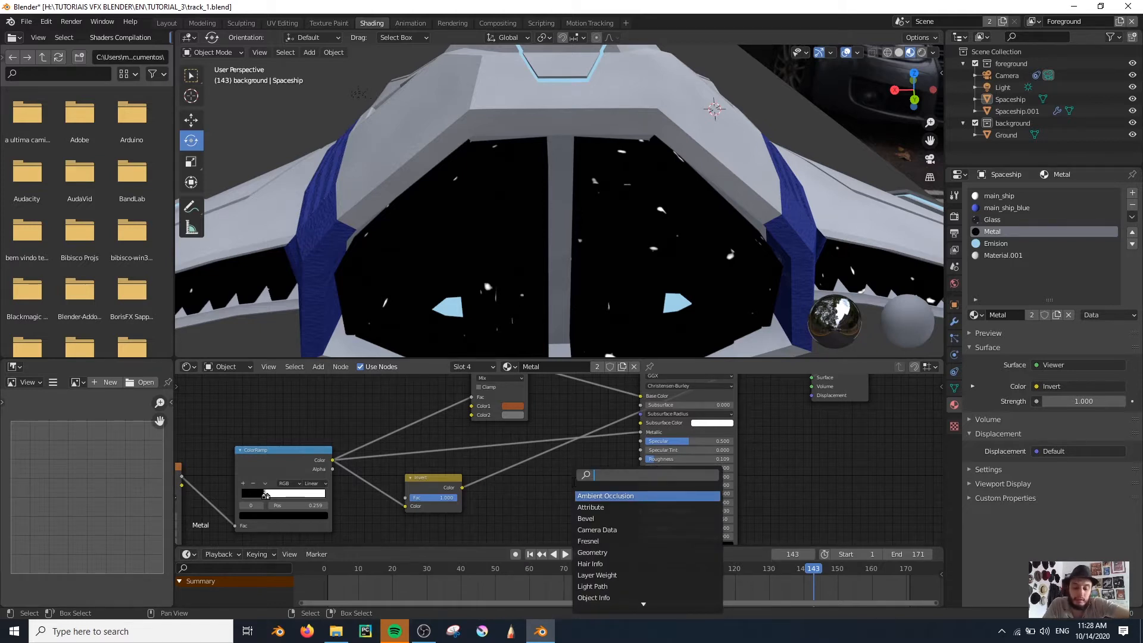
key("Return")
left_click(571, 488)
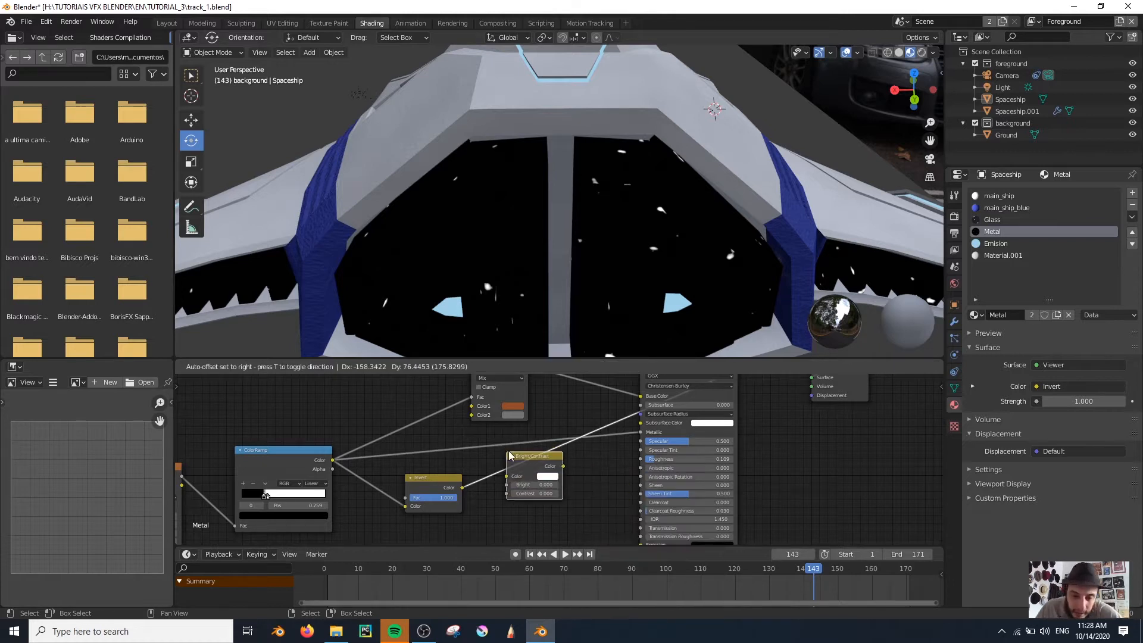
scroll(577, 498, "up", 3)
scroll(591, 499, "up", 2)
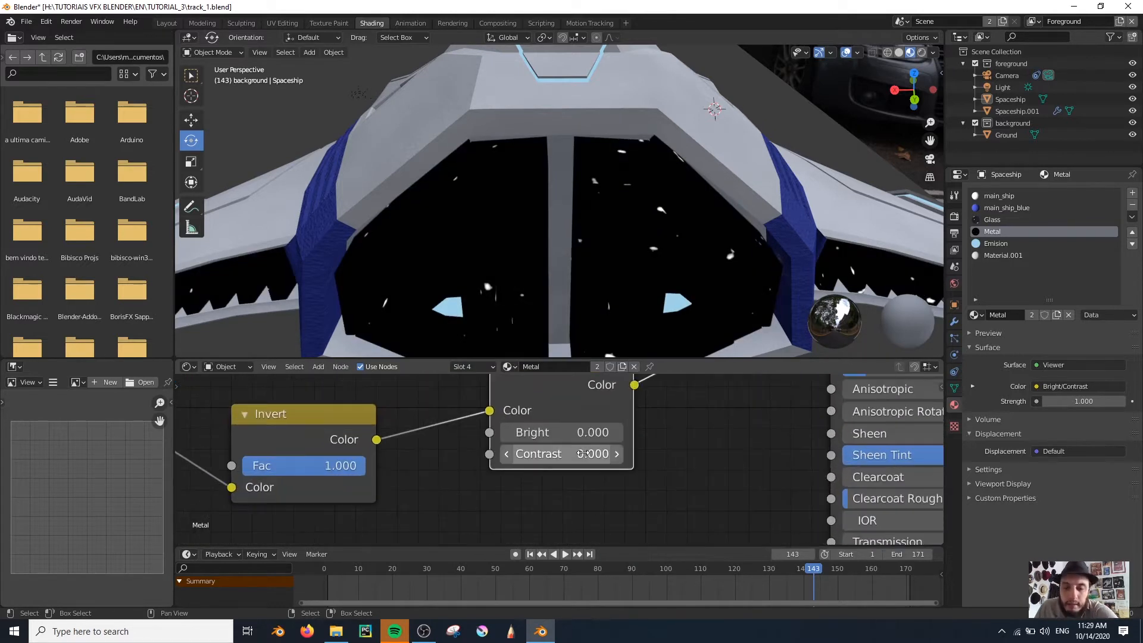
left_click_drag(588, 455, 572, 454)
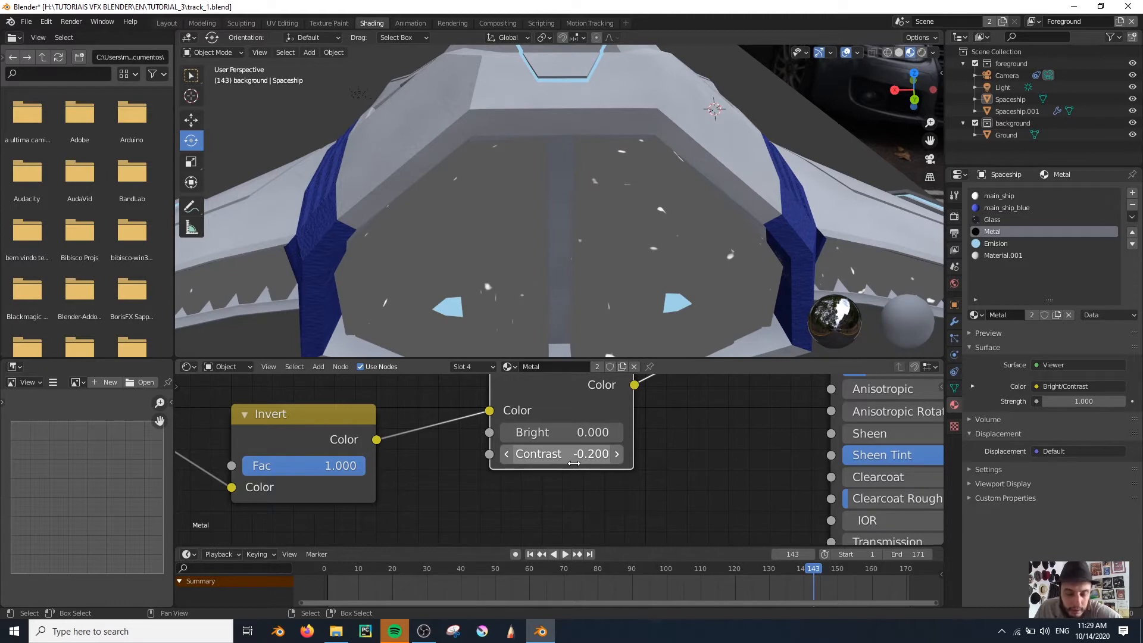
left_click_drag(571, 455, 589, 432)
key("x")
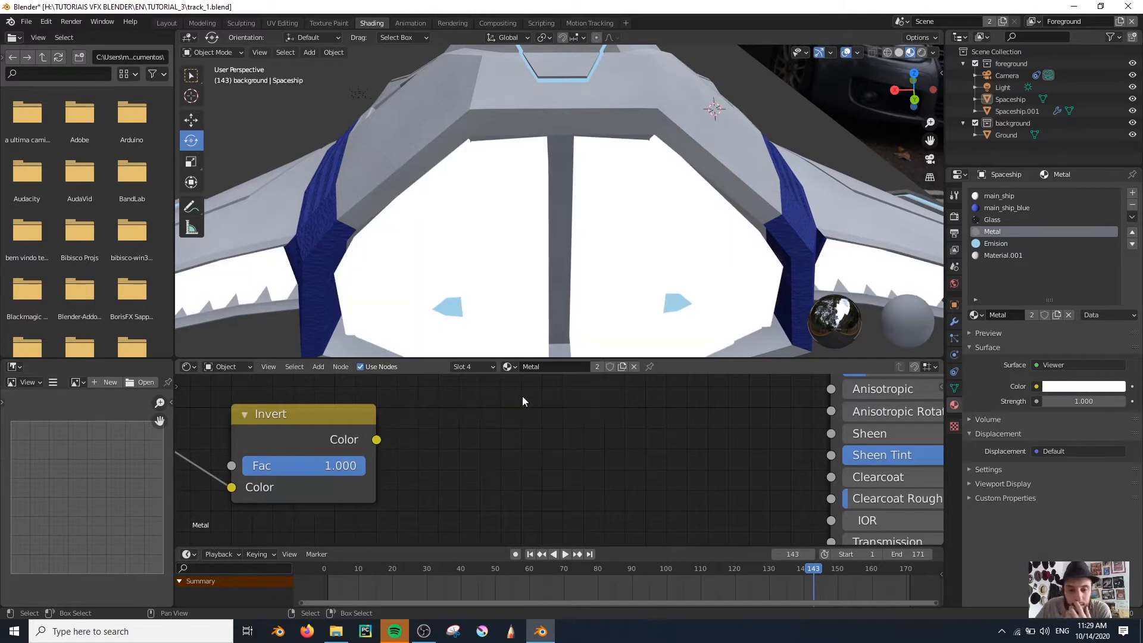
Preview the Invert node and add a second ColorRamp node driven by its output
left_click(307, 421, "ctrl+shift")
middle_click_drag(582, 431, 588, 477)
key("shift+a")
key("s")
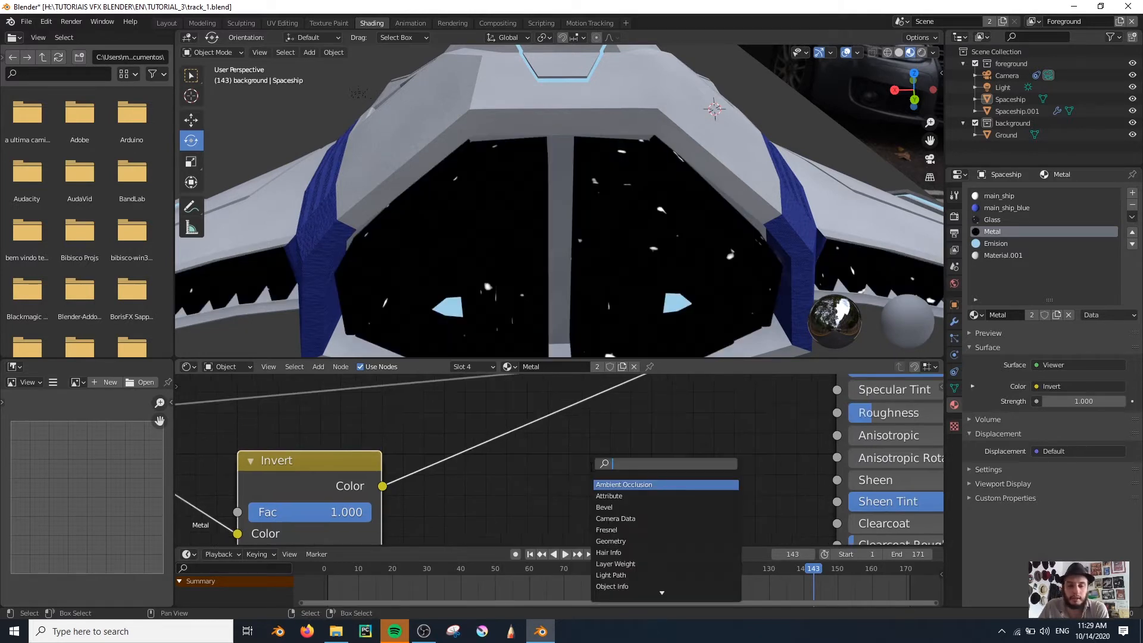
type("colo")
key("Down")
key("Return")
left_click(488, 414)
Set the second ColorRamp's black stop to dark grey and its white stop to a lighter mid grey
scroll(511, 419, "down", 1)
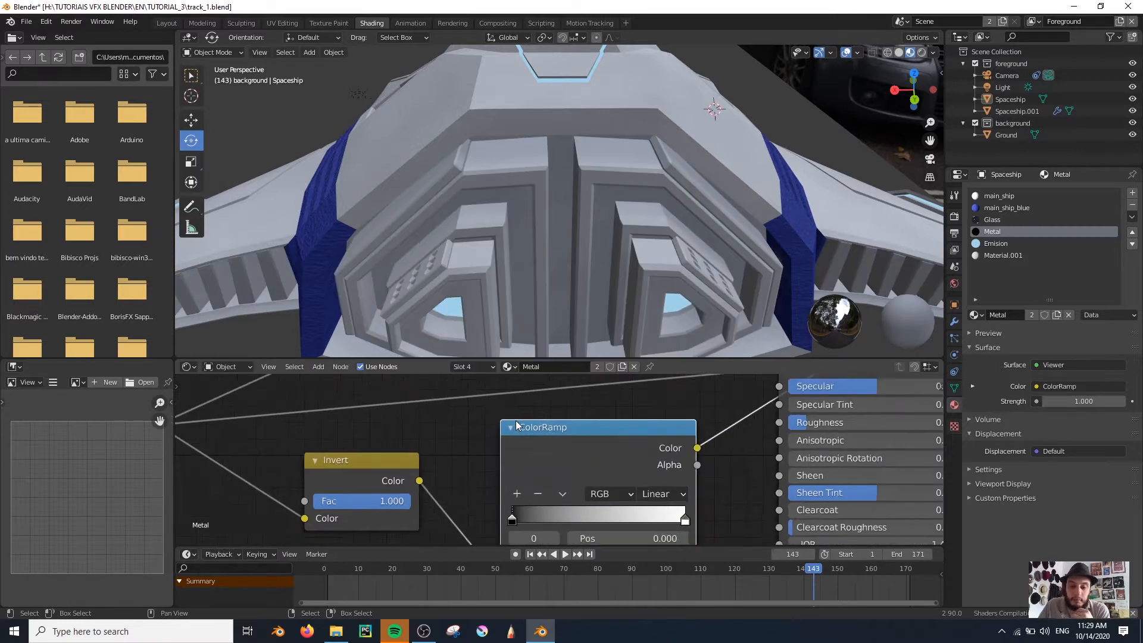
scroll(518, 438, "up", 2)
left_click(489, 532)
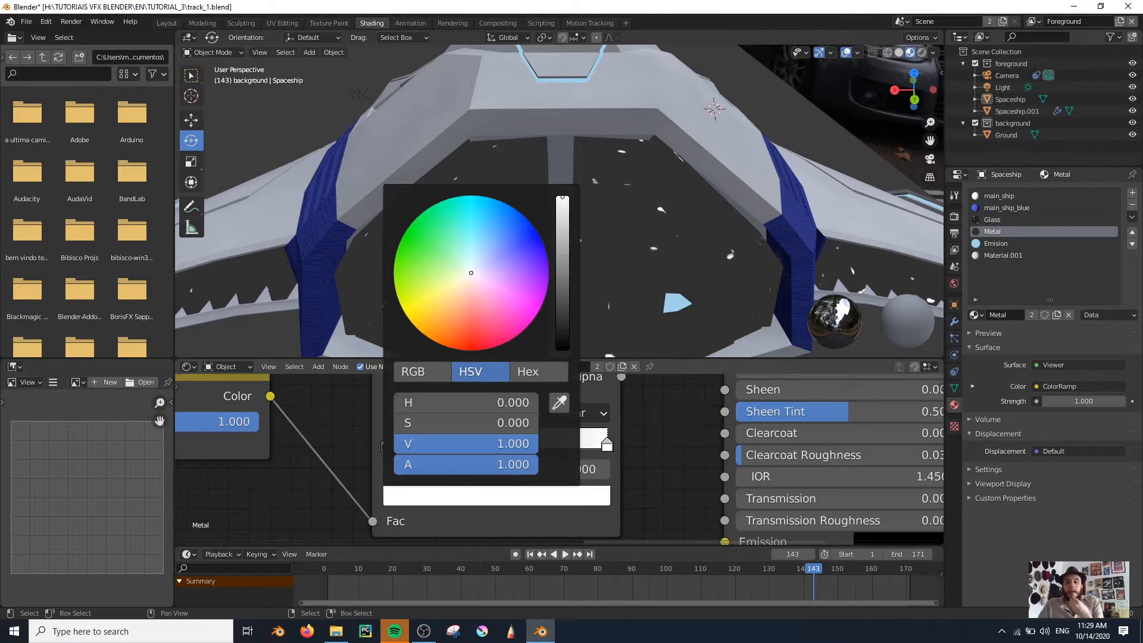
left_click_drag(565, 197, 562, 254)
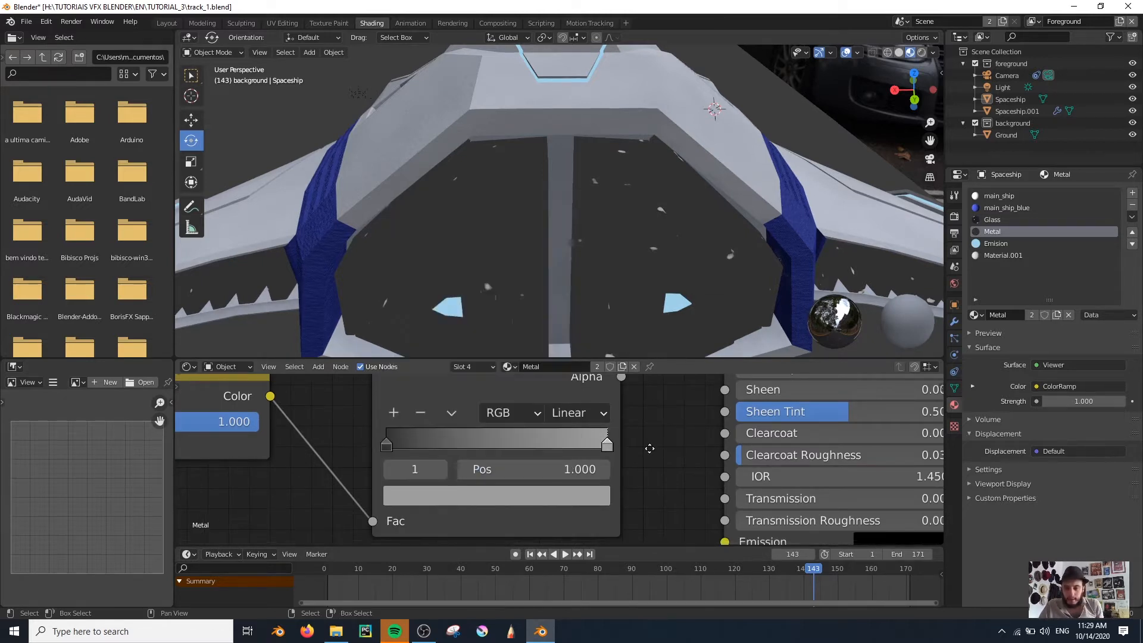
Connect the second ColorRamp's Color output to the Principled BSDF's Roughness and preview the full shader on the ship
middle_click_drag(647, 443, 577, 515)
left_click_drag(655, 401, 654, 394)
scroll(664, 423, "down", 2)
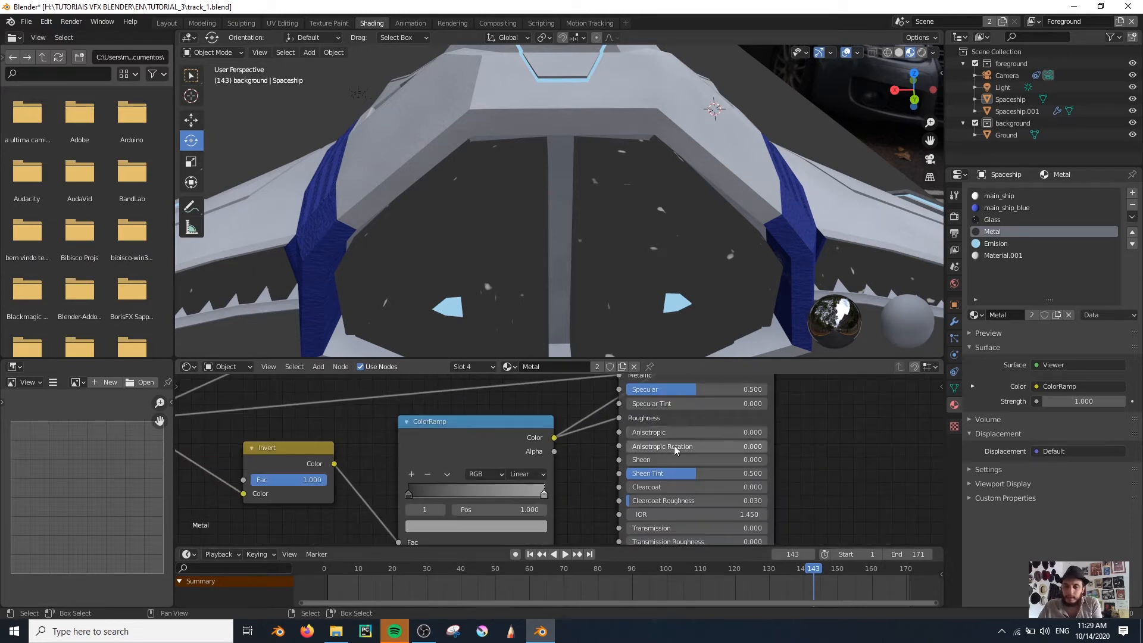
left_click(748, 419, "ctrl+shift")
scroll(541, 276, "up", 4)
middle_click_drag(541, 277, 499, 170)
Fine-tune the grey stops of the roughness ColorRamp while checking the reflections on the metal panels
left_click(431, 526)
left_click(690, 459)
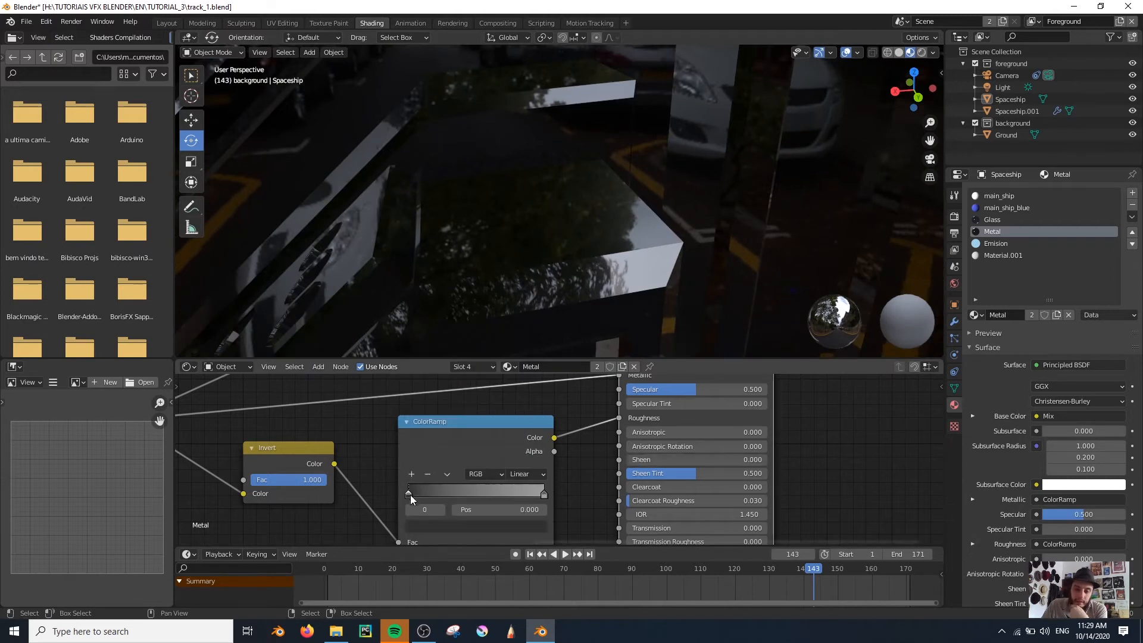
left_click(597, 494)
scroll(576, 245, "down", 8)
middle_click_drag(576, 246, 614, 225)
scroll(589, 231, "up", 5)
scroll(838, 483, "down", 2)
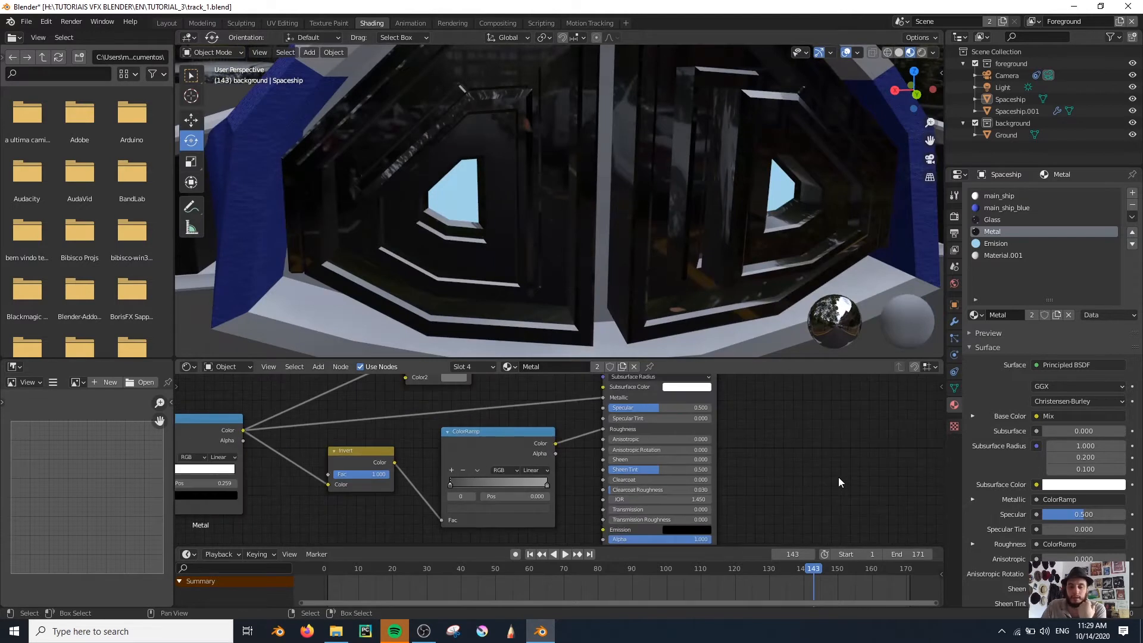
Add a Musgrave Texture node below the noise chain, feed it from the Mapping node's Vector and preview it
scroll(838, 478, "down", 7)
left_click_drag(798, 503, 665, 391)
left_click(613, 392)
middle_click_drag(357, 476, 522, 434)
left_click_drag(266, 402, 381, 491)
left_click_drag(417, 419, 373, 478)
left_click(503, 497)
key("shift+a")
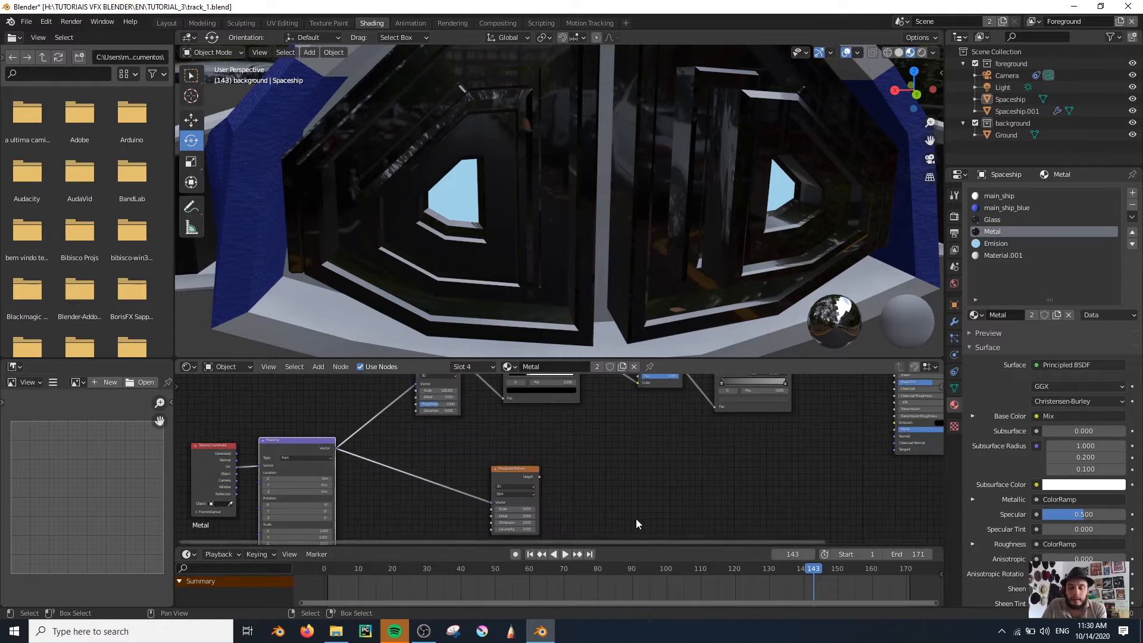
scroll(637, 523, "up", 1)
middle_click_drag(597, 507, 632, 479)
left_click(436, 439, "ctrl+shift")
Set the Musgrave Texture's Scale to 128.200, Detail to 12.100 and Lacunarity to 1.570
scroll(502, 467, "up", 2)
mouse_move(489, 486)
left_mouse_down()
mouse_move(554, 486)
mouse_move(492, 486)
left_mouse_up()
scroll(556, 461, "up", 4)
middle_click_drag(446, 538, 518, 440)
left_click_drag(501, 430, 589, 429)
left_click_drag(494, 448, 393, 466)
scroll(625, 492, "down", 5)
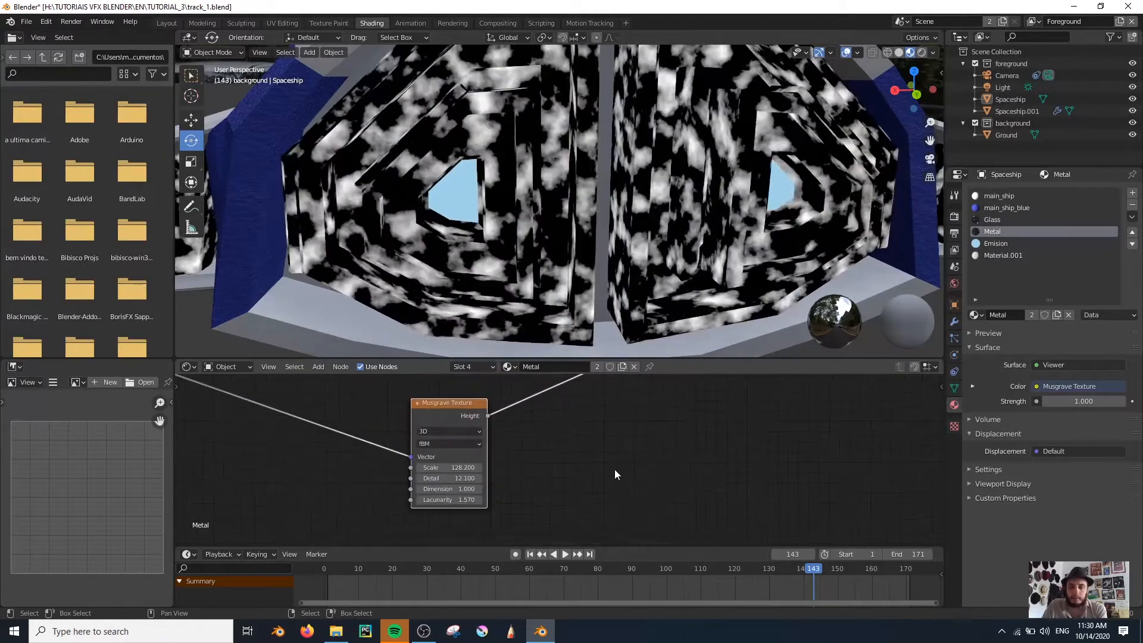
Add a Bright/Contrast node after the Musgrave Texture's Height output and preview it
middle_click_drag(557, 483, 545, 504)
left_click_drag(402, 483, 351, 482)
key("shift+a")
key("s")
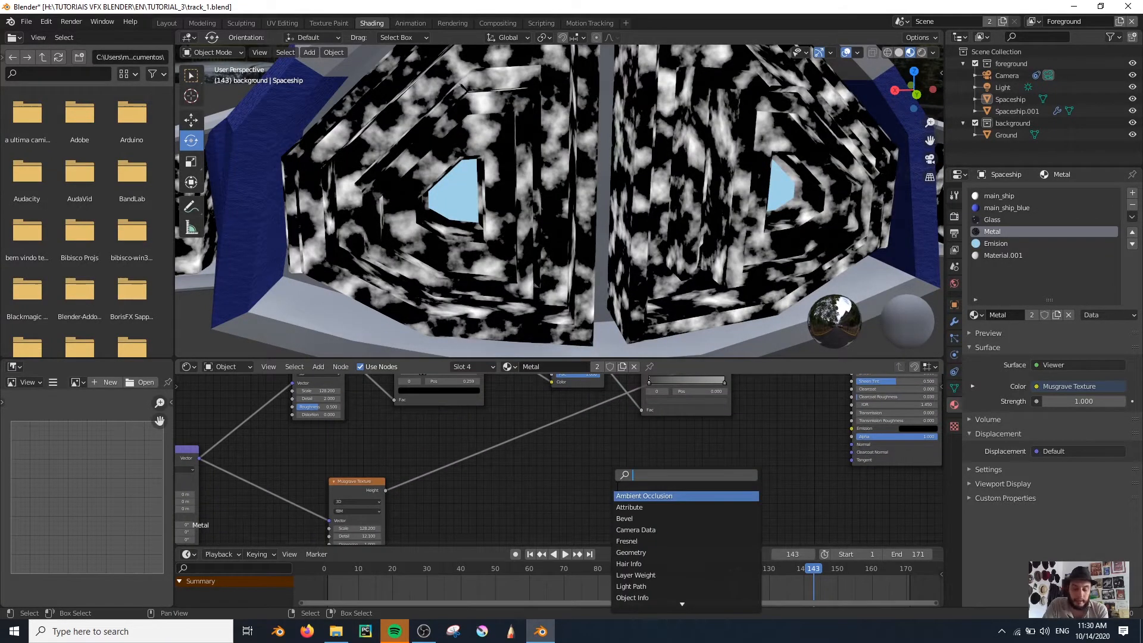
type("bri")
key("Down")
key("Return")
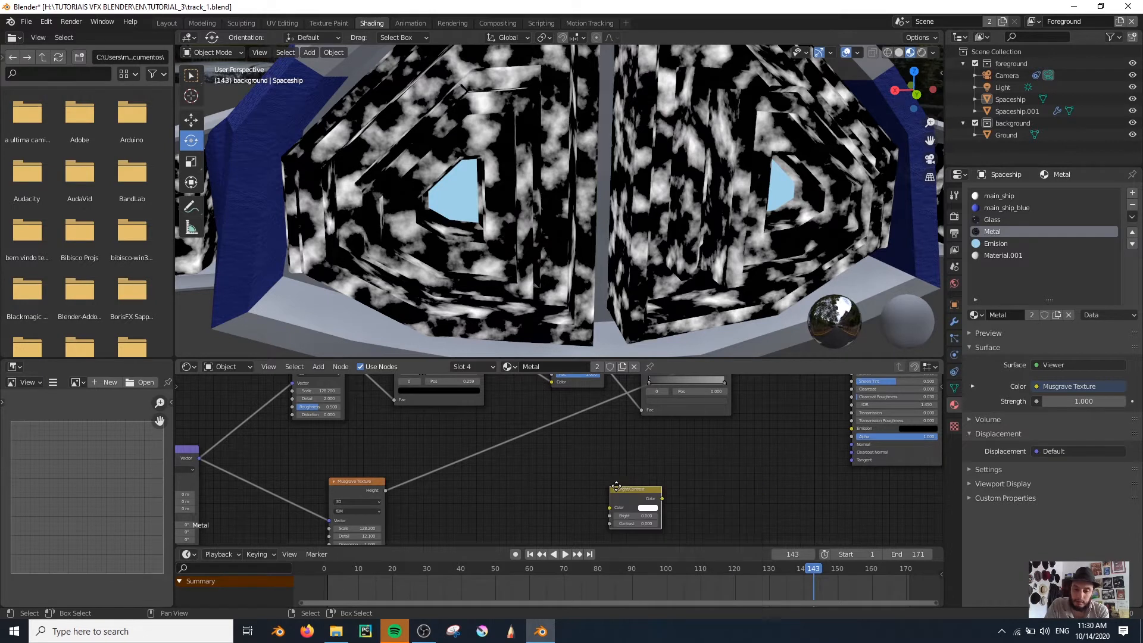
scroll(508, 483, "up", 2)
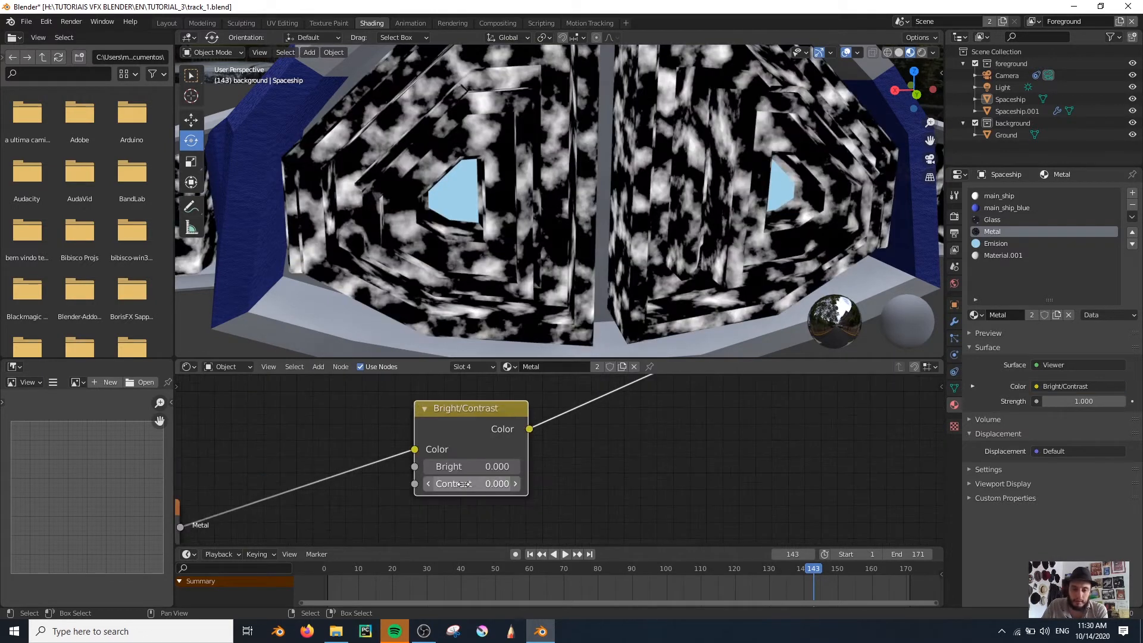
Set the Musgrave Texture's Scale to 174.500 and the Bright/Contrast node's Contrast to -0.720
left_click_drag(482, 483, 438, 483)
scroll(482, 483, "down", 2)
middle_click_drag(233, 509, 373, 466)
middle_click_drag(480, 487, 529, 467)
left_click_drag(399, 516, 452, 515)
scroll(570, 472, "down", 2)
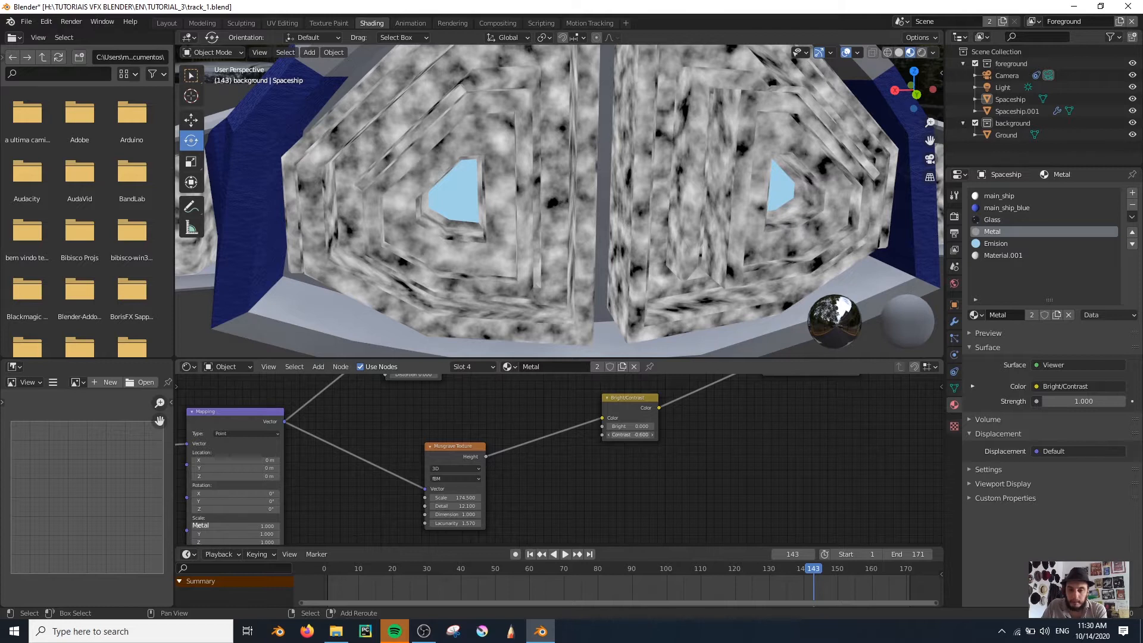
left_click_drag(629, 435, 622, 434)
middle_click_drag(781, 468, 568, 501)
scroll(584, 488, "down", 4)
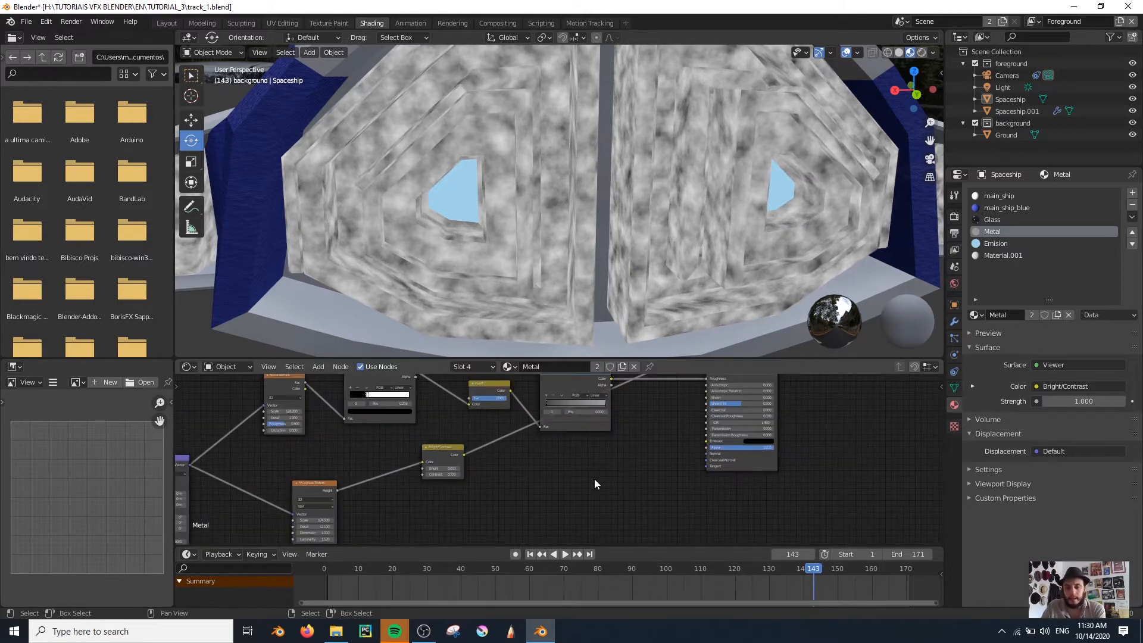
Add a Bump node, linking the Bright/Contrast Color to its Height and its Normal to the Principled BSDF's Normal
scroll(593, 479, "up", 5)
left_click_drag(393, 454, 428, 483)
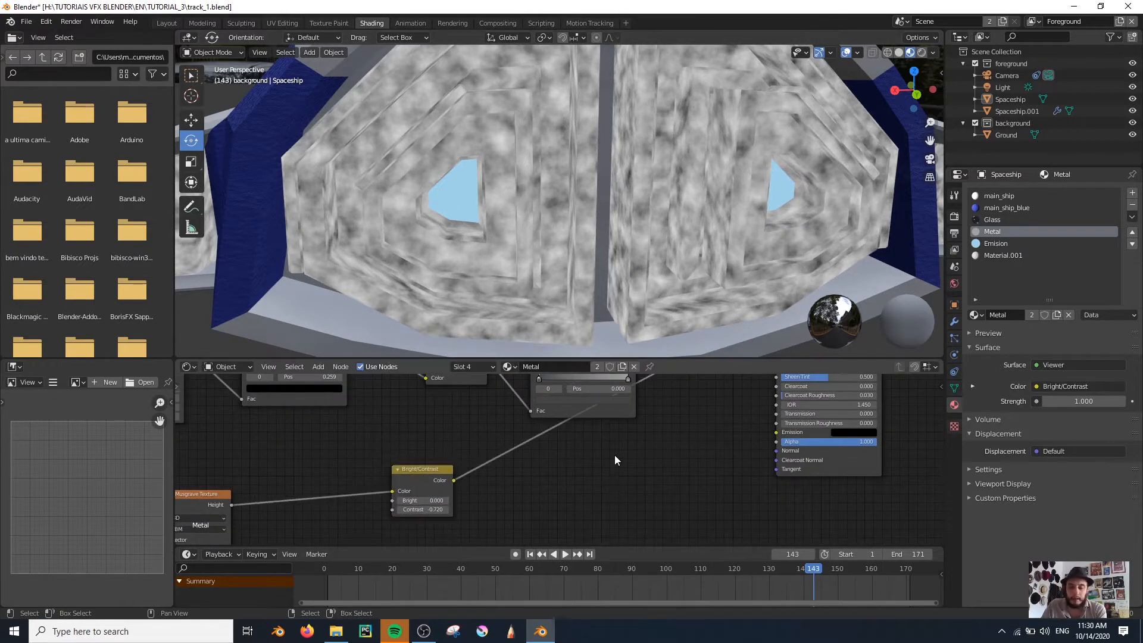
key("shift+a")
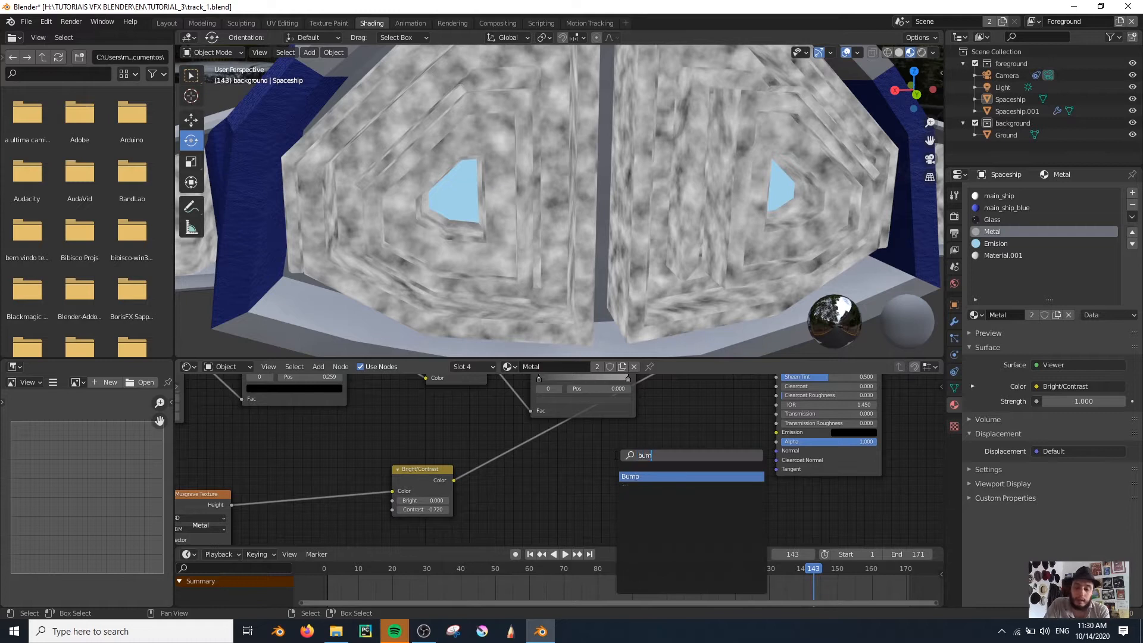
key("Return")
left_click(613, 500)
left_click_drag(454, 479, 586, 536)
left_click_drag(644, 491, 777, 450)
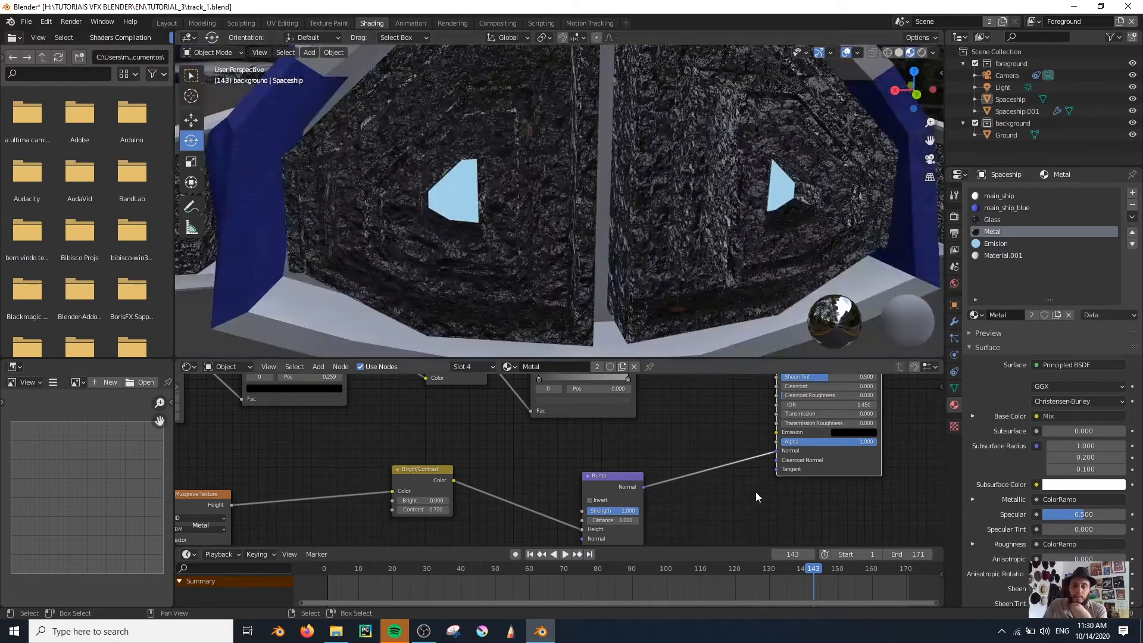
Set the Bump node's Distance to 0.01
middle_click_drag(737, 486, 714, 421)
scroll(642, 442, "up", 3)
left_click_drag(628, 445, 580, 445)
left_click(659, 450)
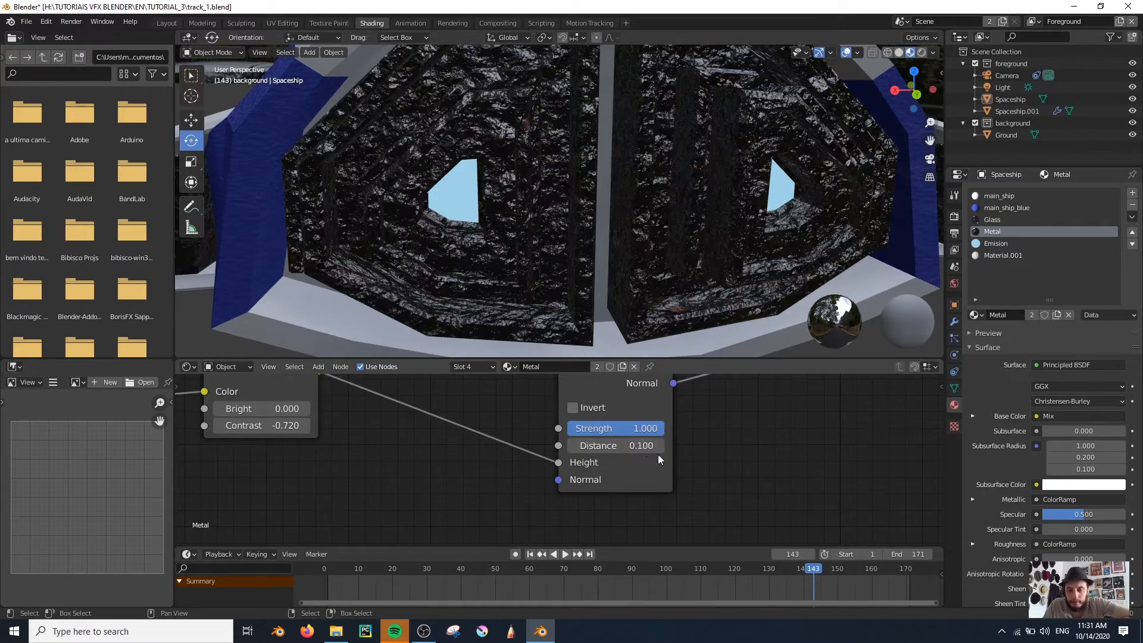
type("0.01")
key("Return")
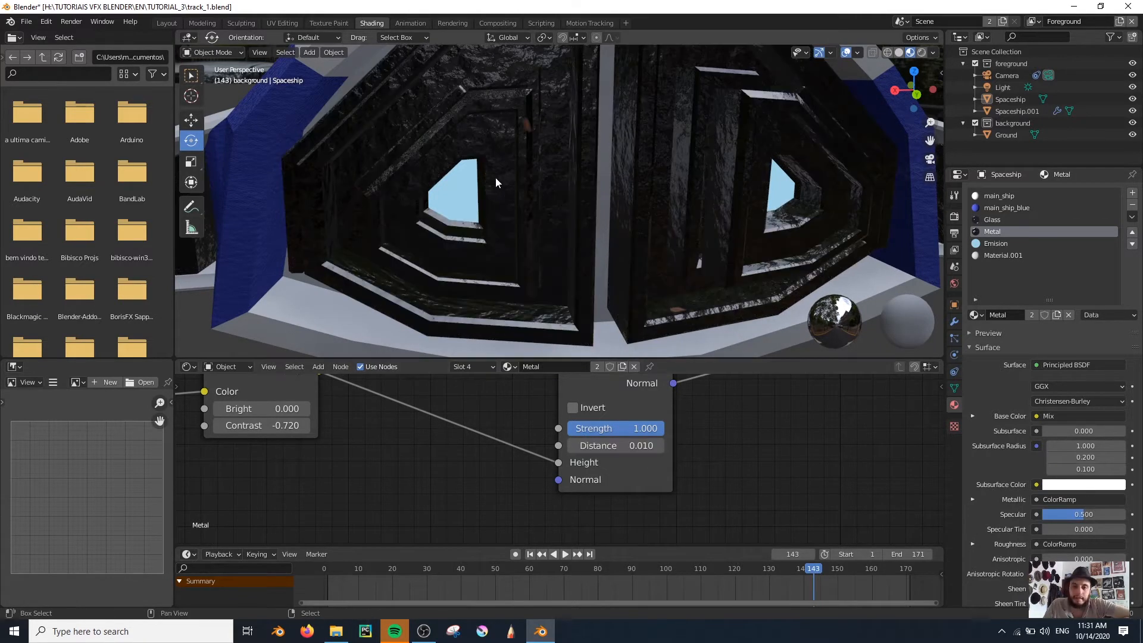
Lower the Bump node's Strength to 0.073 and check the surface relief on the metal panels
middle_click_drag(478, 126, 510, 219, "shift")
mouse_move(634, 430)
left_mouse_down()
mouse_move(602, 451)
mouse_move(630, 419)
mouse_move(638, 428)
left_mouse_up()
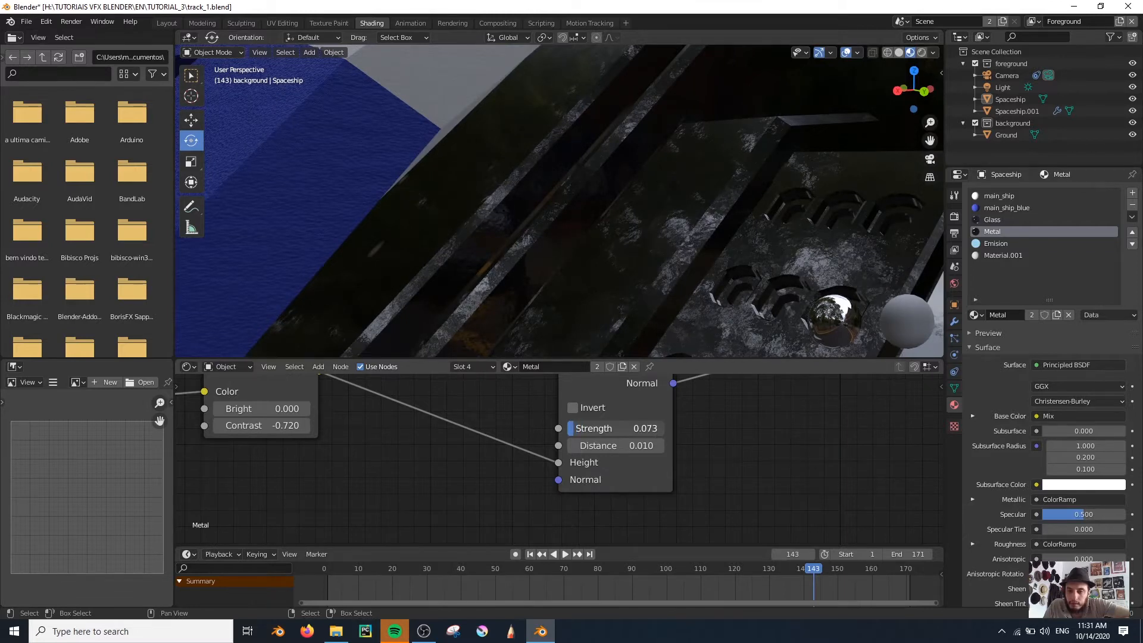
scroll(660, 212, "down", 5)
middle_click_drag(659, 212, 679, 216)
scroll(680, 217, "down", 3)
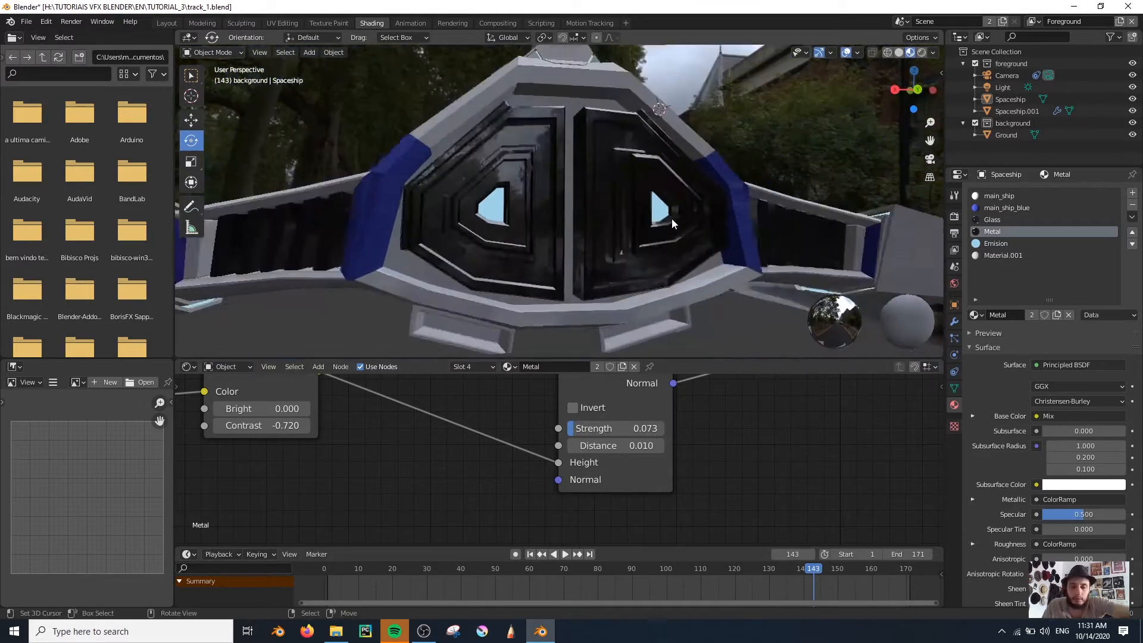
scroll(672, 223, "down", 2)
scroll(509, 149, "up", 6)
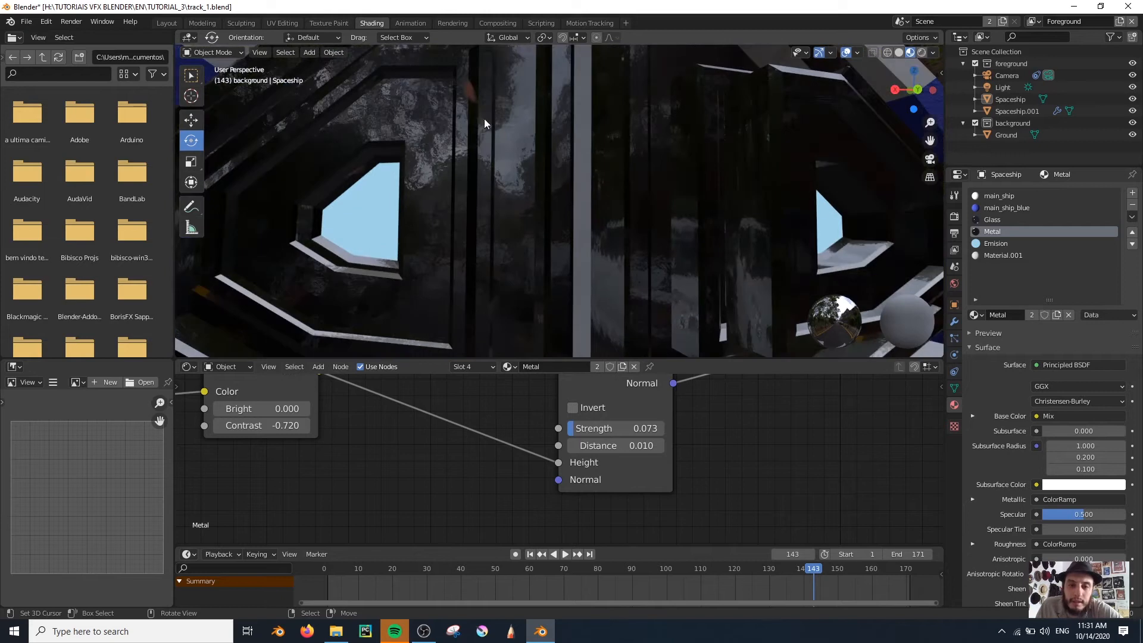
scroll(709, 385, "down", 5)
Move the Bright/Contrast node slightly lower and preview the first ColorRamp on the ship
middle_click_drag(644, 442, 675, 494)
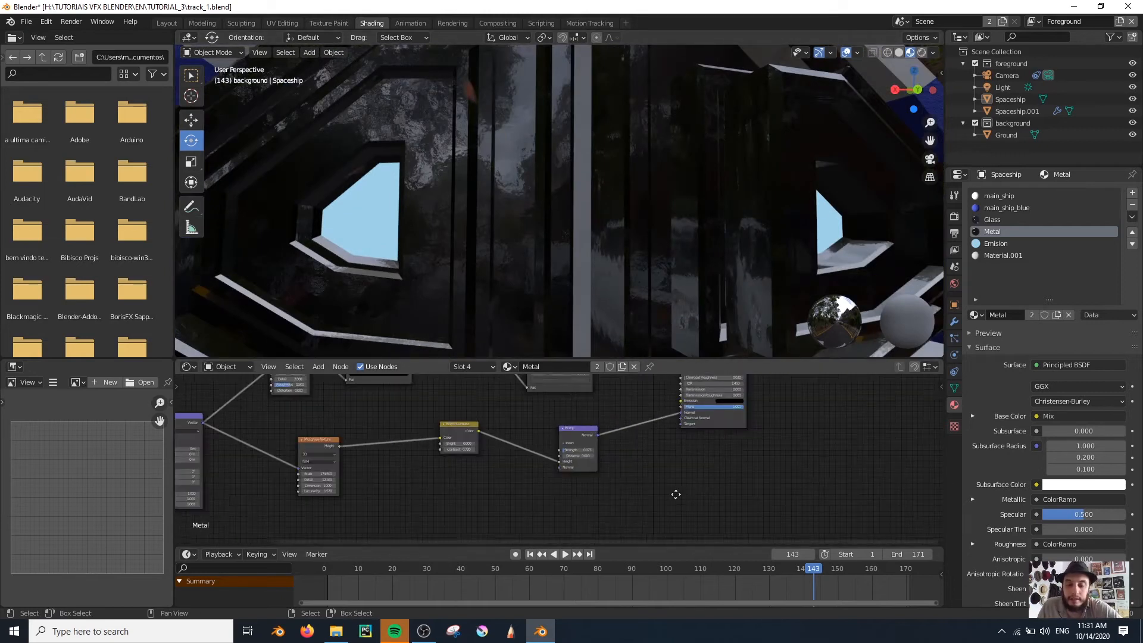
scroll(557, 458, "up", 2)
left_click_drag(423, 420, 399, 459)
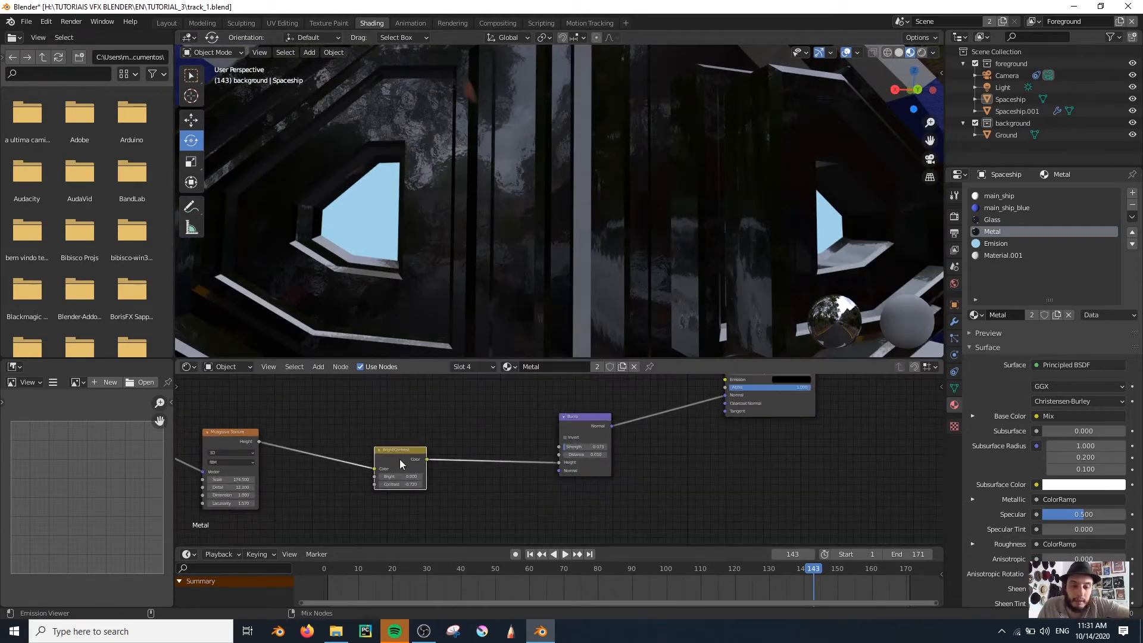
left_click(399, 459, "ctrl+shift")
scroll(471, 461, "down", 2)
left_click(421, 424, "ctrl+shift")
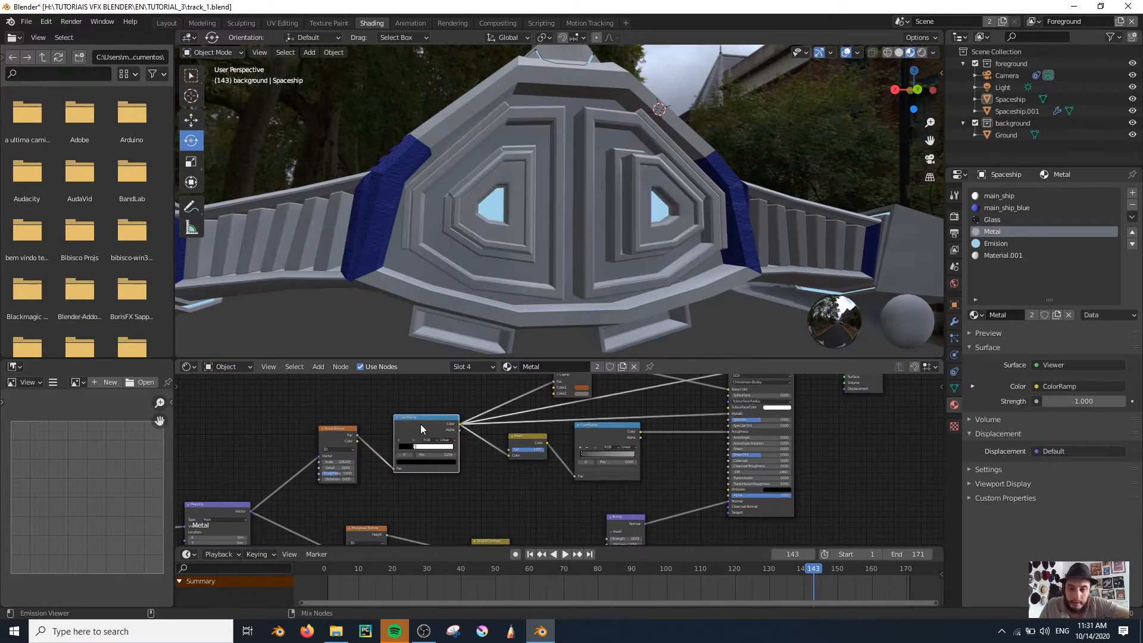
Preview the Invert node's output on the ship and add a MixRGB node near the Bright/Contrast node
left_click(522, 441, "ctrl+shift")
middle_click_drag(521, 487, 487, 456)
left_click(497, 470)
key("shift+a")
left_click(499, 474)
type("ixr")
key("Return")
left_click(479, 468)
Set the new mix node's blend mode to Screen and its Fac to 1.000
scroll(506, 482, "up", 10)
left_click(523, 432)
left_click(520, 336)
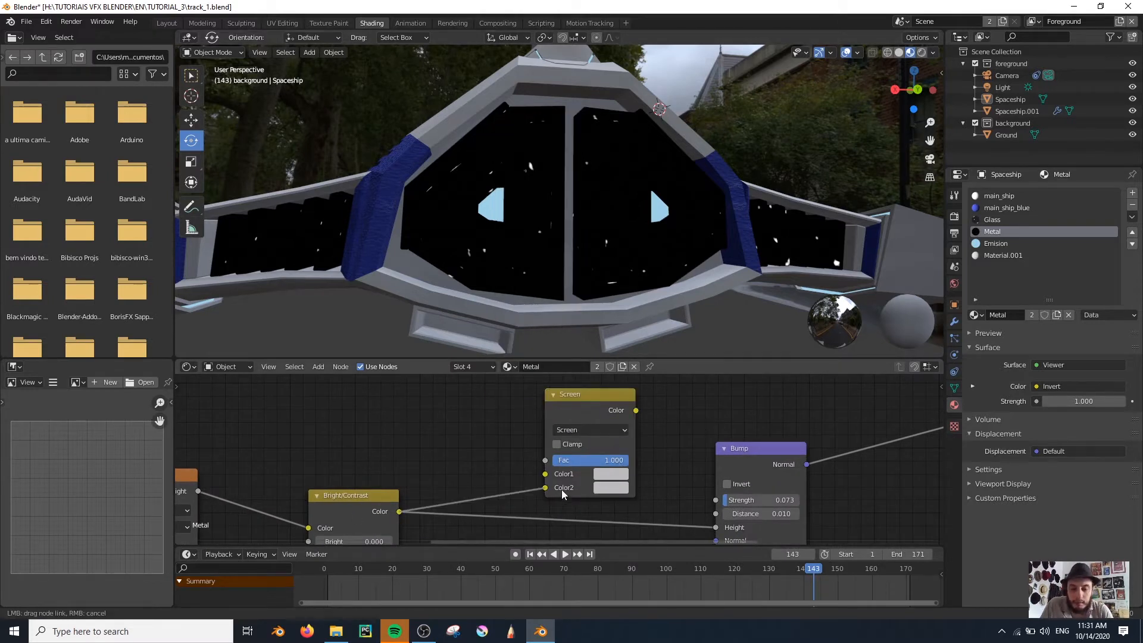
left_click_drag(562, 489, 562, 489)
scroll(562, 489, "down", 2)
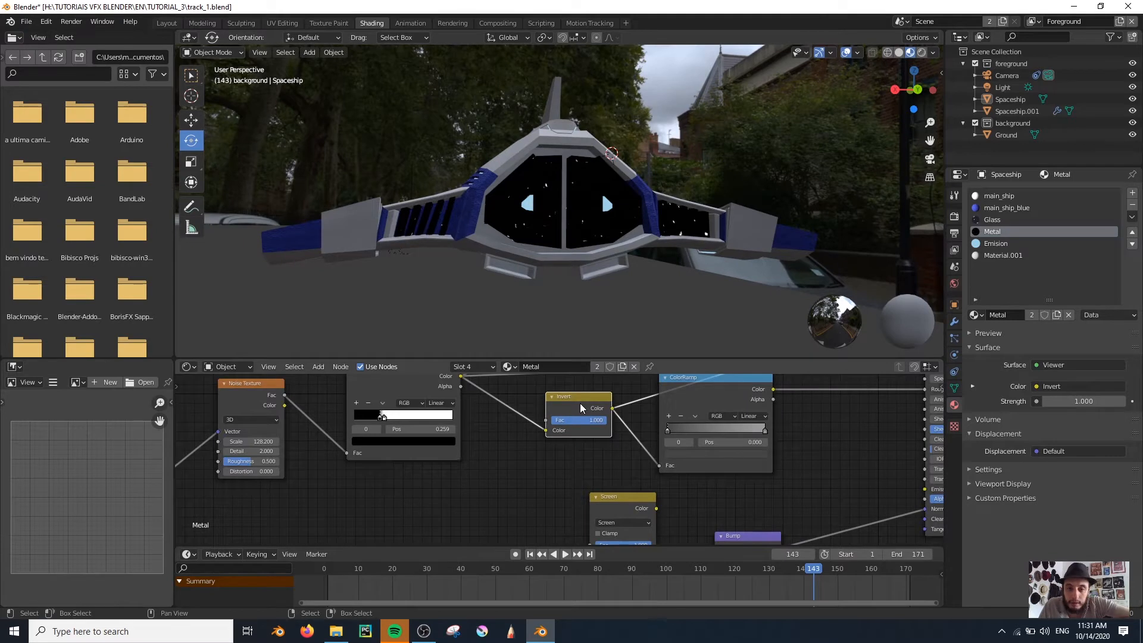
Link the Invert Color to the Screen node's Color1 and the Bright/Contrast Color to Color2, and preview the mix
left_click_drag(580, 402, 534, 397)
scroll(596, 464, "down", 1)
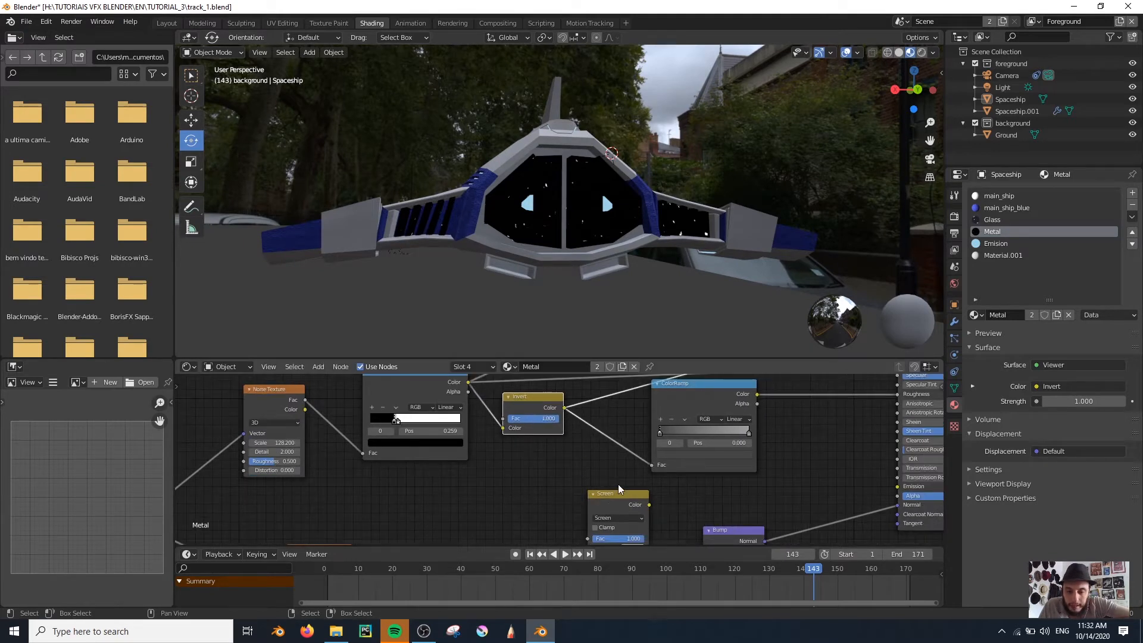
left_click_drag(618, 498, 638, 499)
middle_click_drag(608, 468, 617, 442)
left_click_drag(573, 381, 614, 520)
left_click(638, 466, "ctrl+shift")
Replace the Bump node's Height input with the Screen node's Color and preview the Principled BSDF
scroll(544, 209, "up", 5)
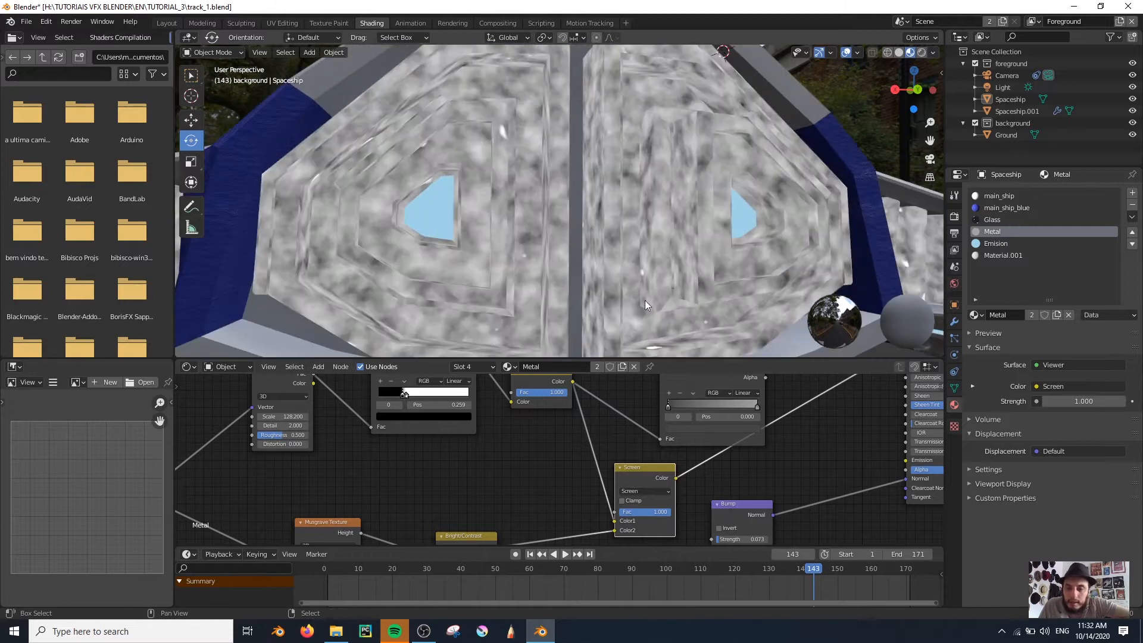
middle_click_drag(749, 485, 773, 452)
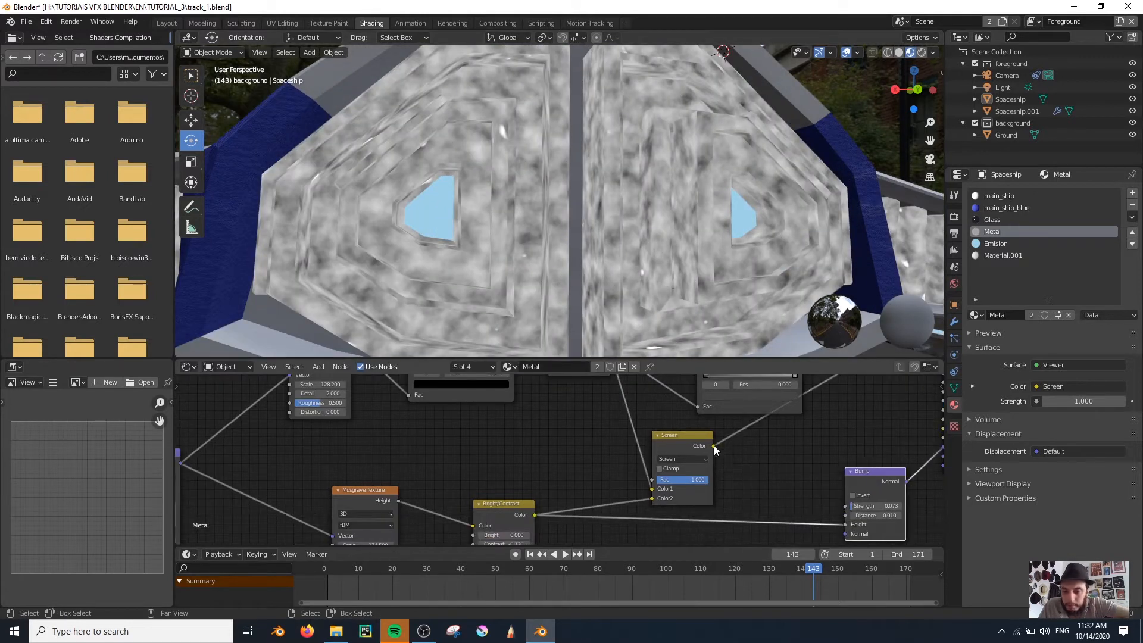
left_click_drag(821, 520, 845, 525)
middle_click_drag(845, 525, 533, 518)
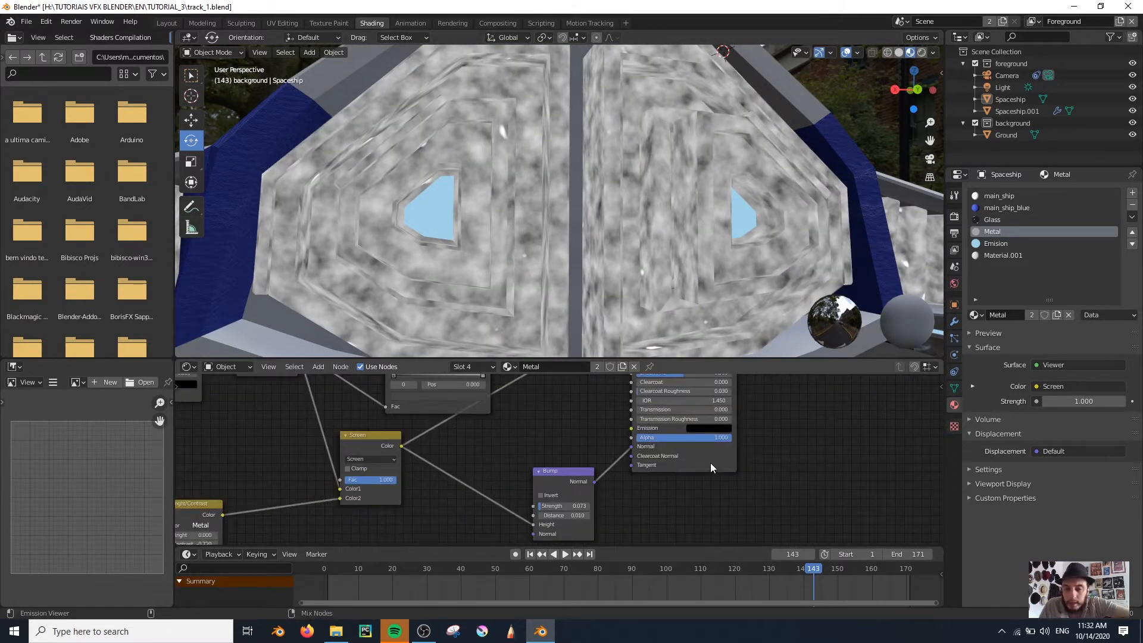
left_click(718, 464, "ctrl+shift")
Change the blend mode of the mix node feeding the Bump from Screen to Multiply
middle_click_drag(454, 161, 502, 194)
scroll(401, 151, "down", 4)
middle_click_drag(191, 396, 441, 473)
middle_click_drag(512, 463, 507, 407)
left_click(613, 481)
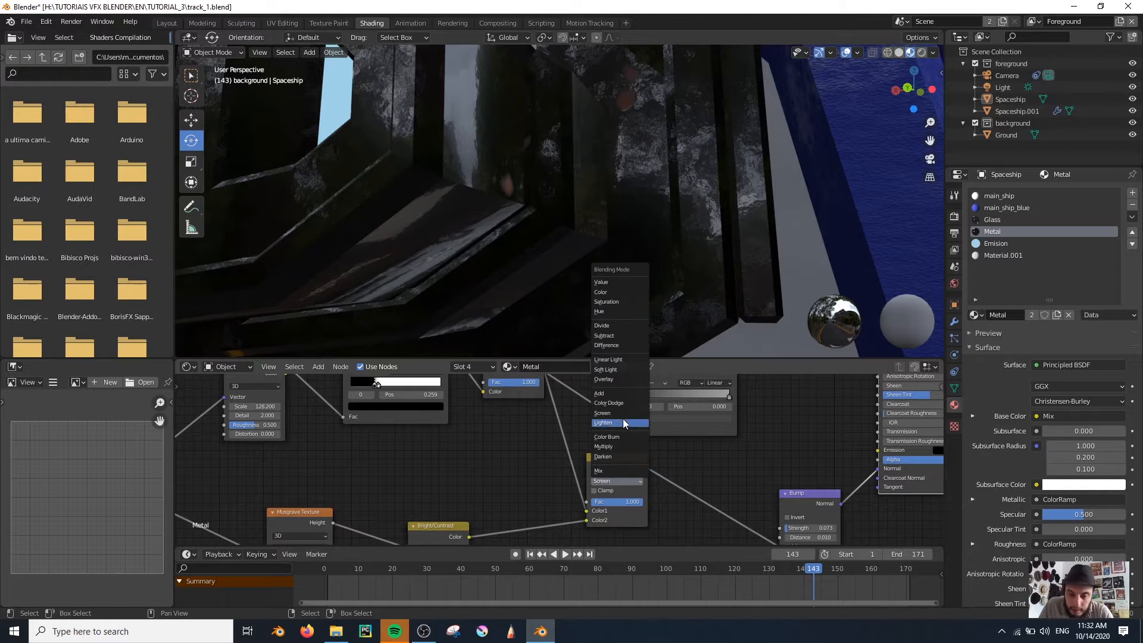
left_click(635, 359)
Move the Invert node closer to the second ColorRamp and feed the first ColorRamp's Color directly into the Multiply node's Color1
middle_click_drag(473, 431, 485, 505)
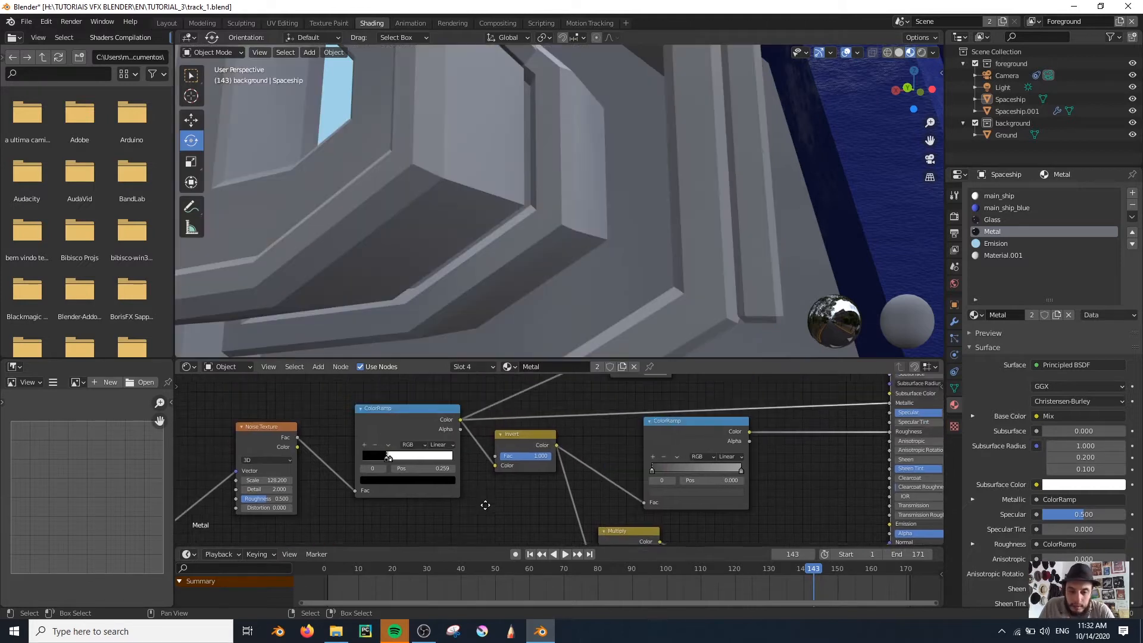
middle_click_drag(503, 445, 494, 433)
left_click_drag(494, 433, 547, 432)
scroll(511, 464, "down", 3)
middle_click_drag(504, 476, 491, 461)
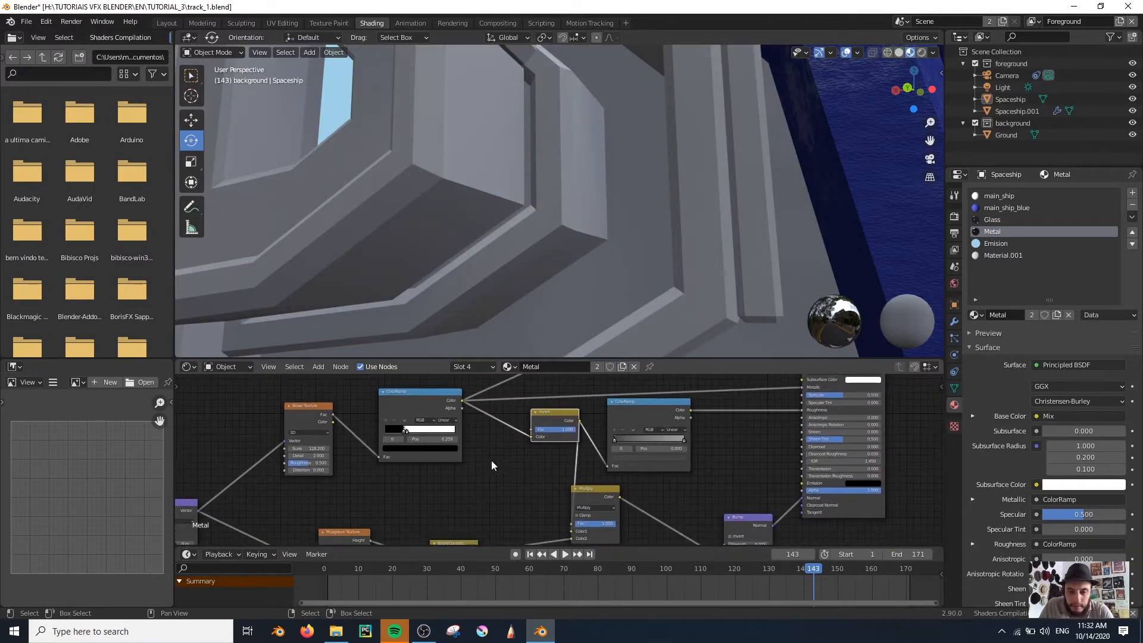
middle_click_drag(492, 213, 563, 256)
scroll(502, 247, "down", 3)
scroll(494, 251, "down", 4)
scroll(507, 245, "up", 5)
scroll(448, 216, "down", 4)
scroll(563, 256, "up", 4)
scroll(552, 465, "down", 3)
middle_click_drag(696, 417, 786, 445)
Preview the first ColorRamp, move its black stop to position 0.314 and return the preview to the Principled BSDF
left_click(441, 452, "ctrl+shift")
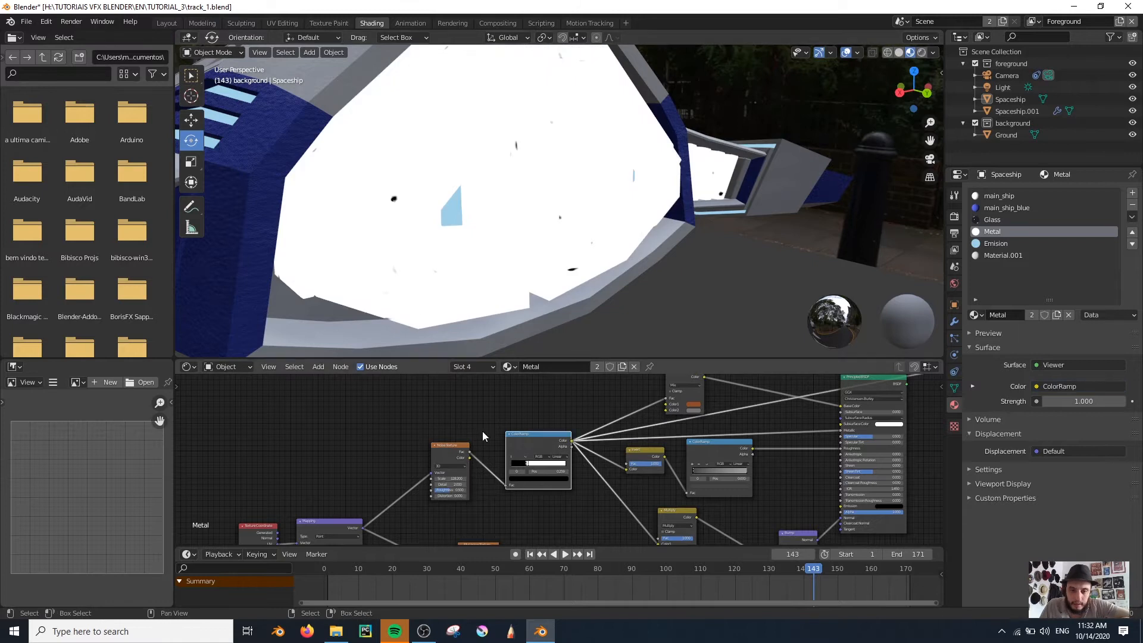
scroll(481, 467, "up", 5)
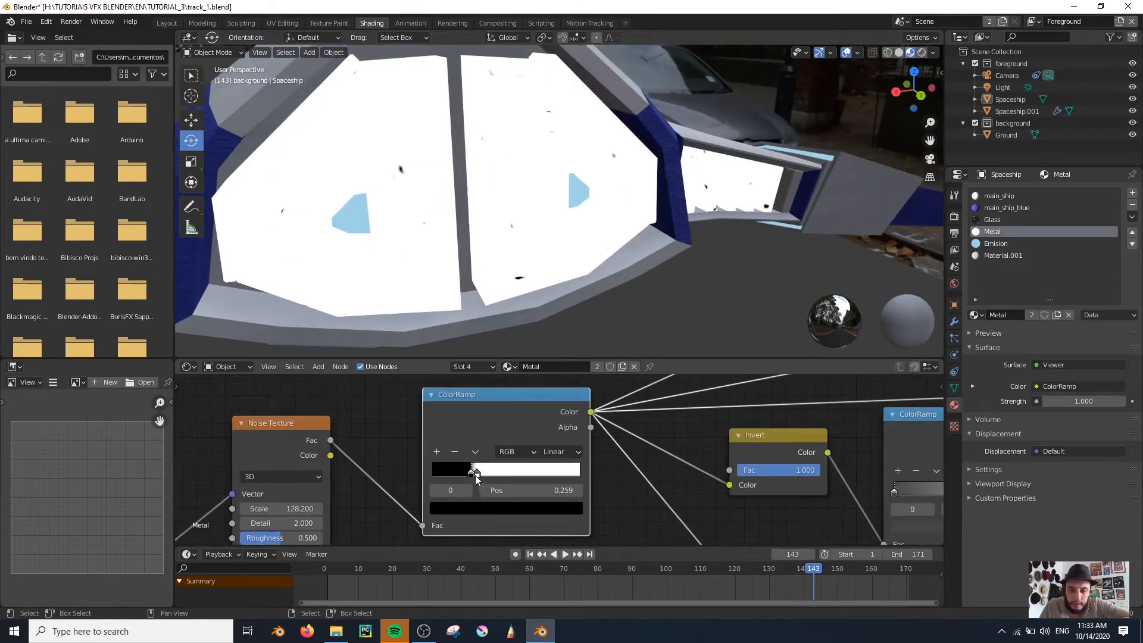
left_click_drag(470, 474, 480, 473)
scroll(705, 473, "down", 2)
middle_click_drag(705, 474, 354, 473)
scroll(657, 472, "down", 3)
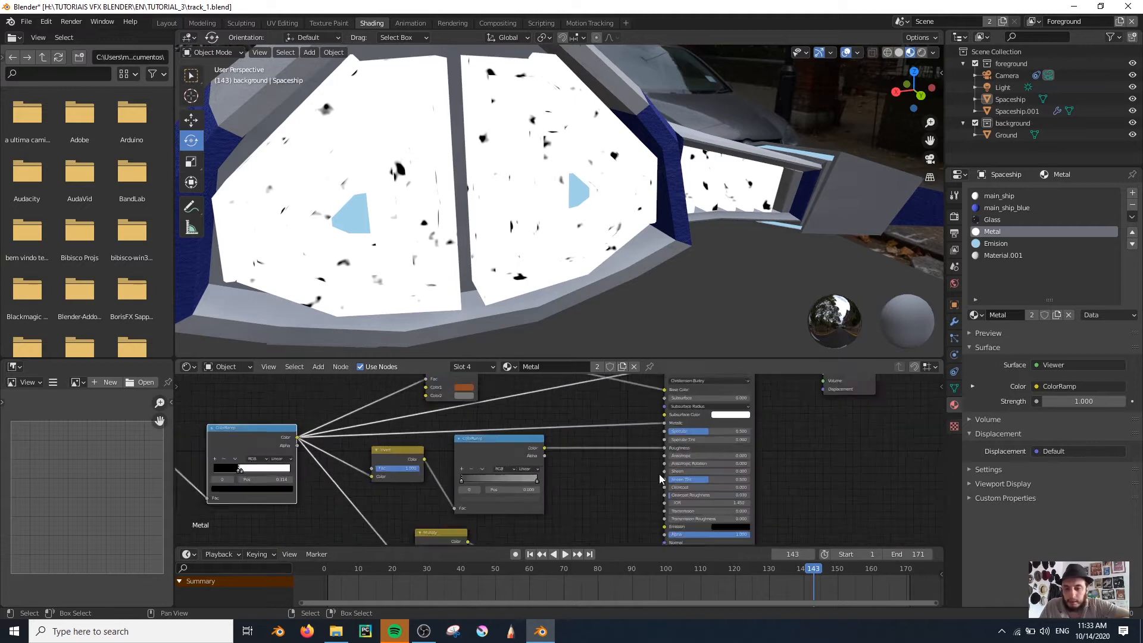
middle_click_drag(729, 444, 707, 506)
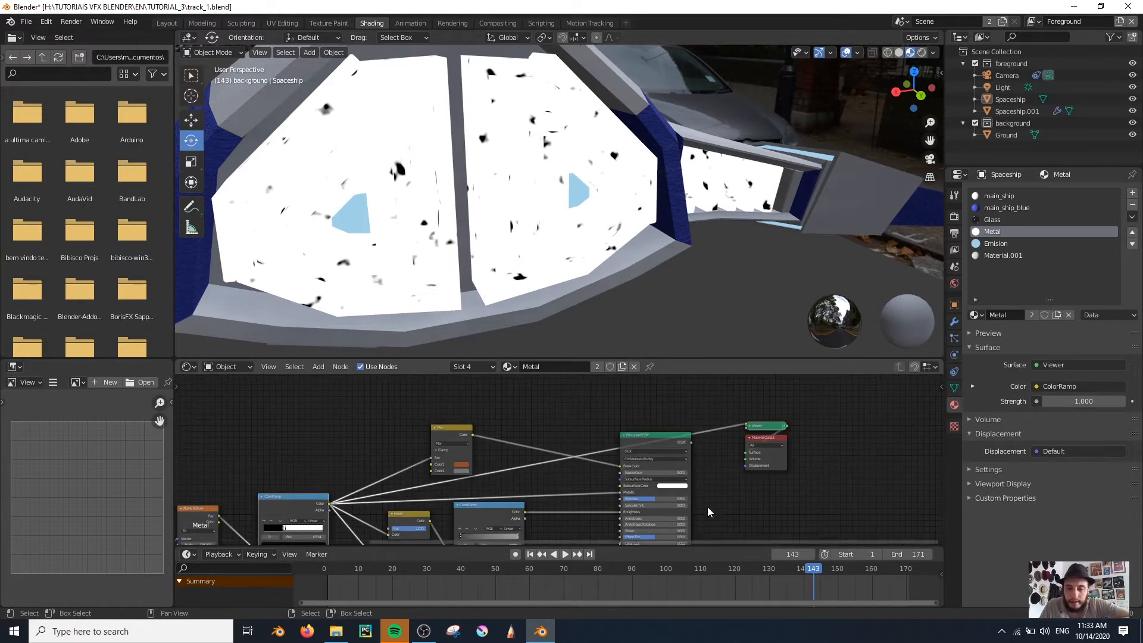
left_click(651, 439, "ctrl+shift")
Move the first ColorRamp's white stop to position 0.336 and check the rust spots through the camera
scroll(505, 450, "up", 1)
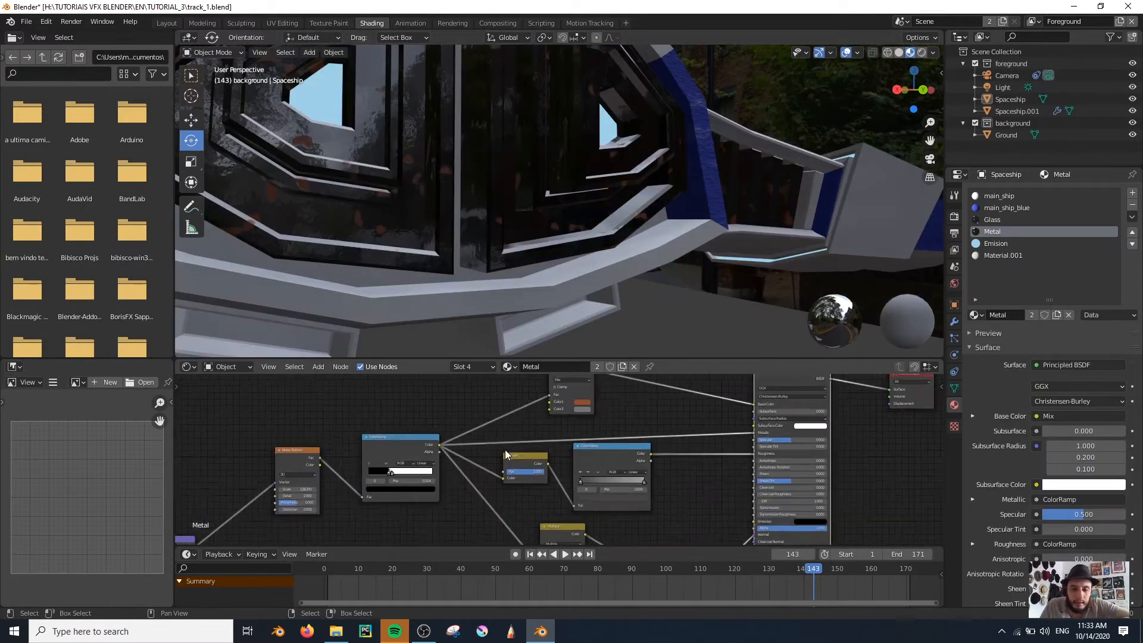
scroll(505, 450, "up", 5)
middle_click_drag(329, 486, 567, 486)
scroll(566, 487, "up", 6)
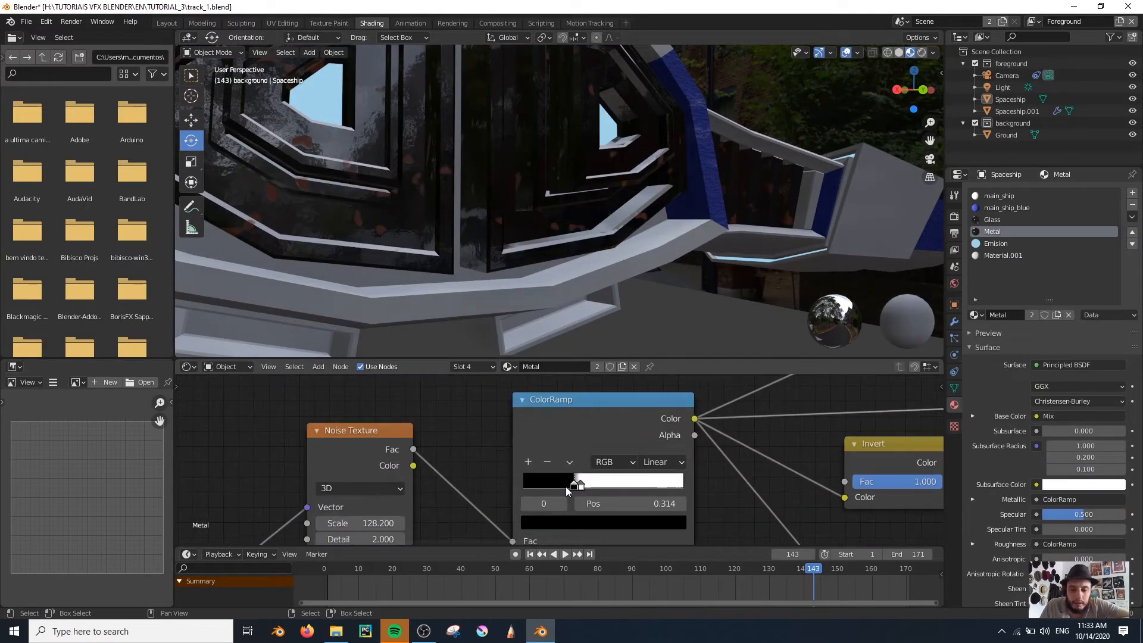
left_click_drag(579, 485, 577, 486)
middle_click_drag(572, 262, 455, 261)
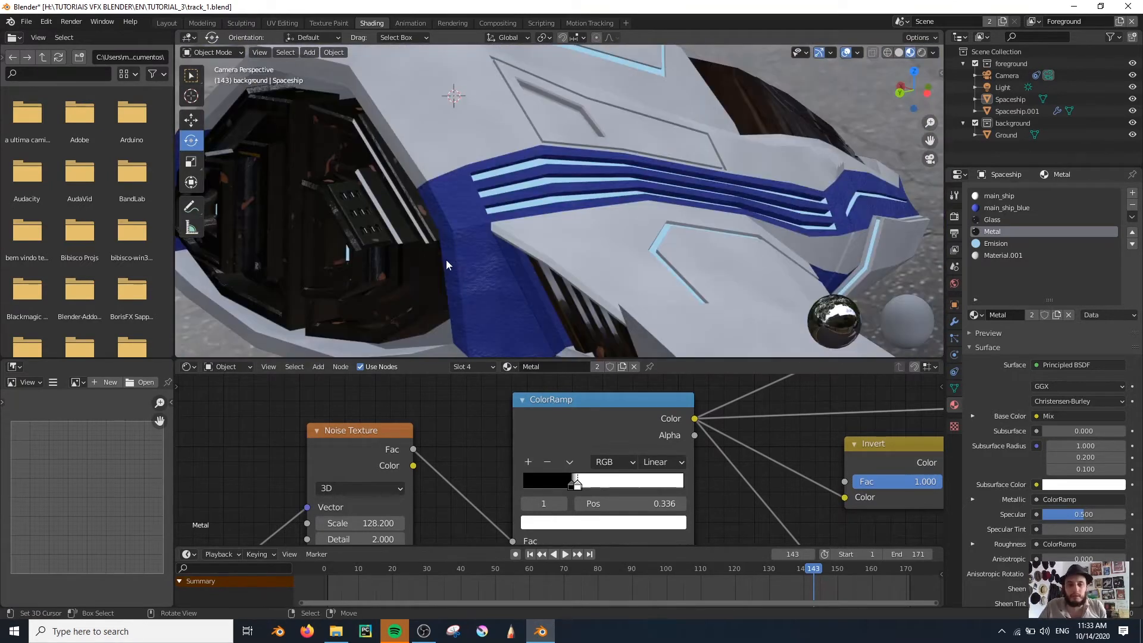
scroll(455, 266, "down", 4)
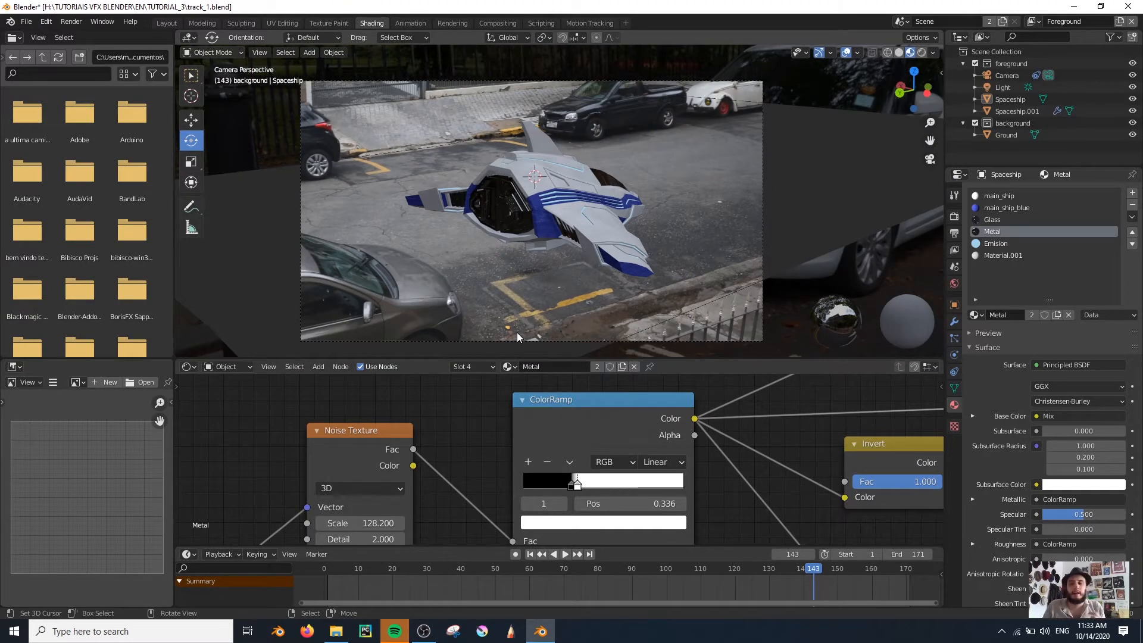
Select the main_ship material slot, show the render settings and switch the viewport to Rendered shading
left_click(996, 197)
scroll(570, 259, "down", 5)
scroll(552, 262, "up", 3)
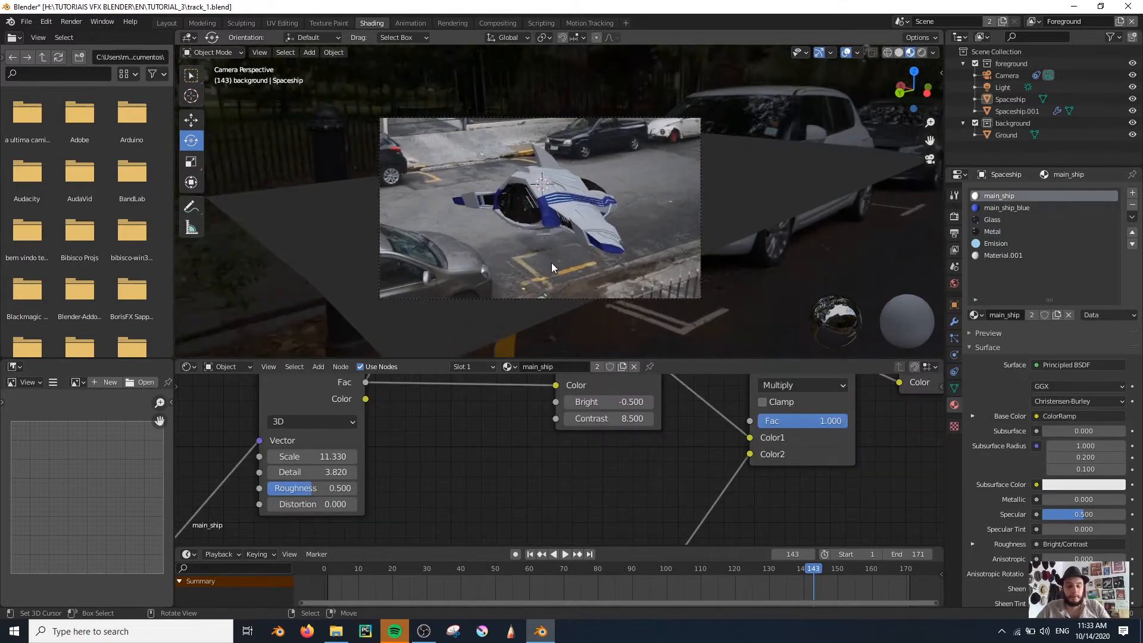
scroll(551, 261, "up", 1)
scroll(651, 473, "down", 6)
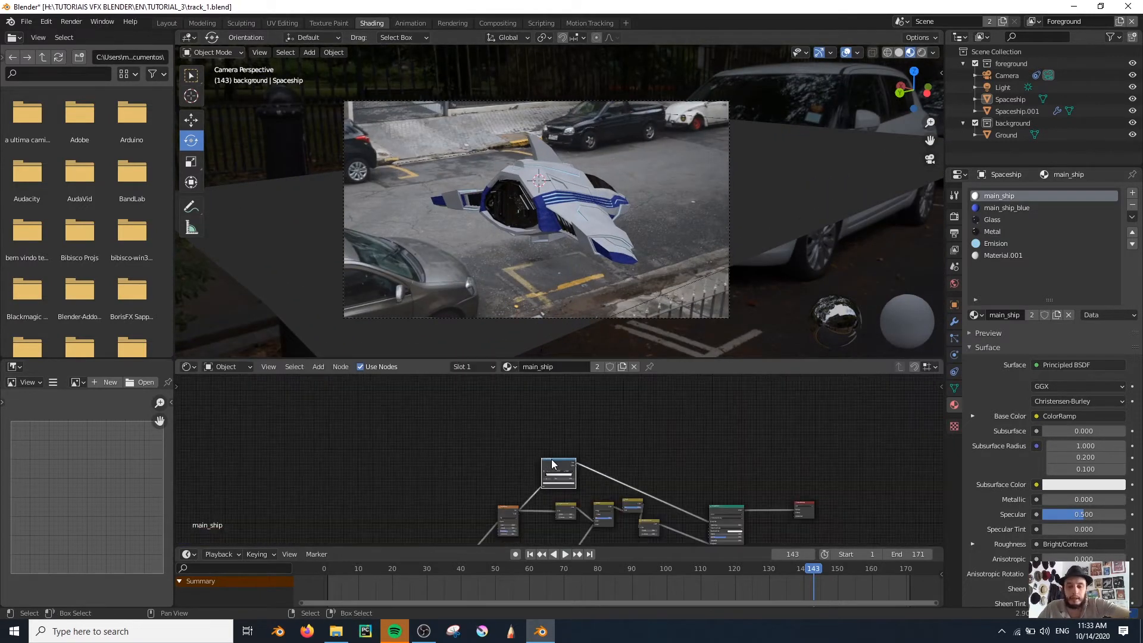
left_click(954, 217)
key("z")
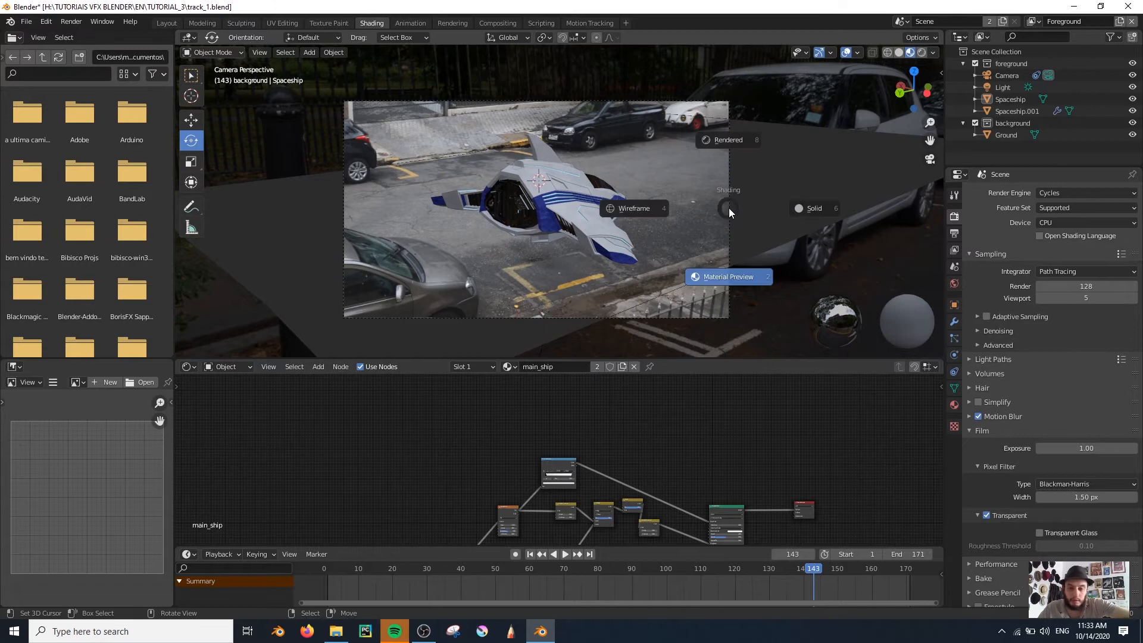
left_click(744, 140)
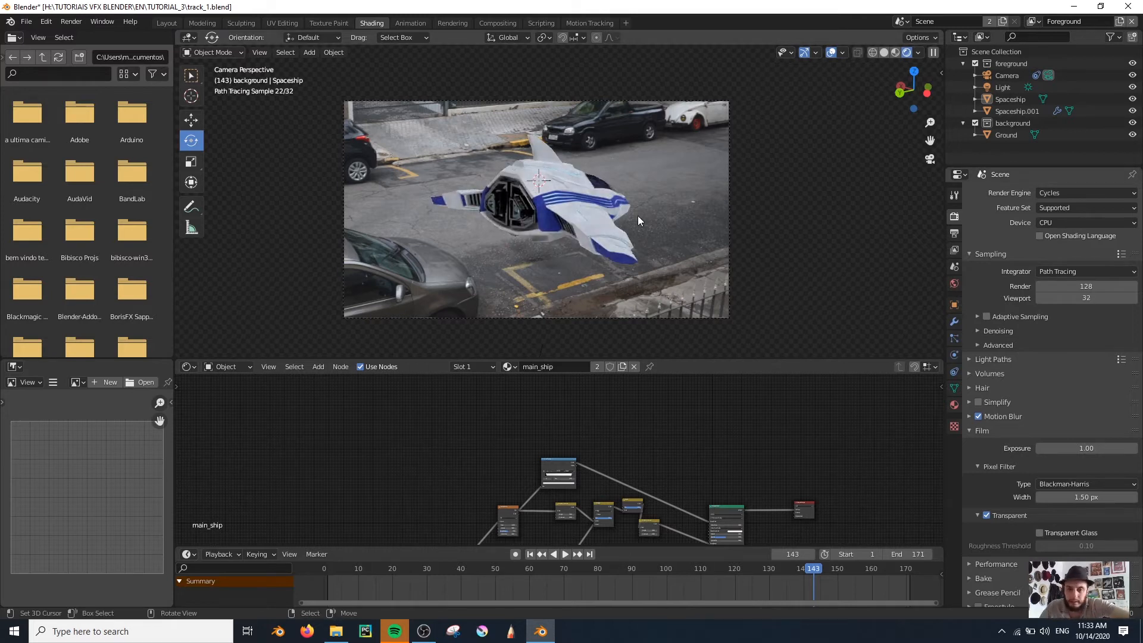
Set the Cycles viewport samples to 32 and inspect the rendered ship up close
scroll(636, 215, "up", 3)
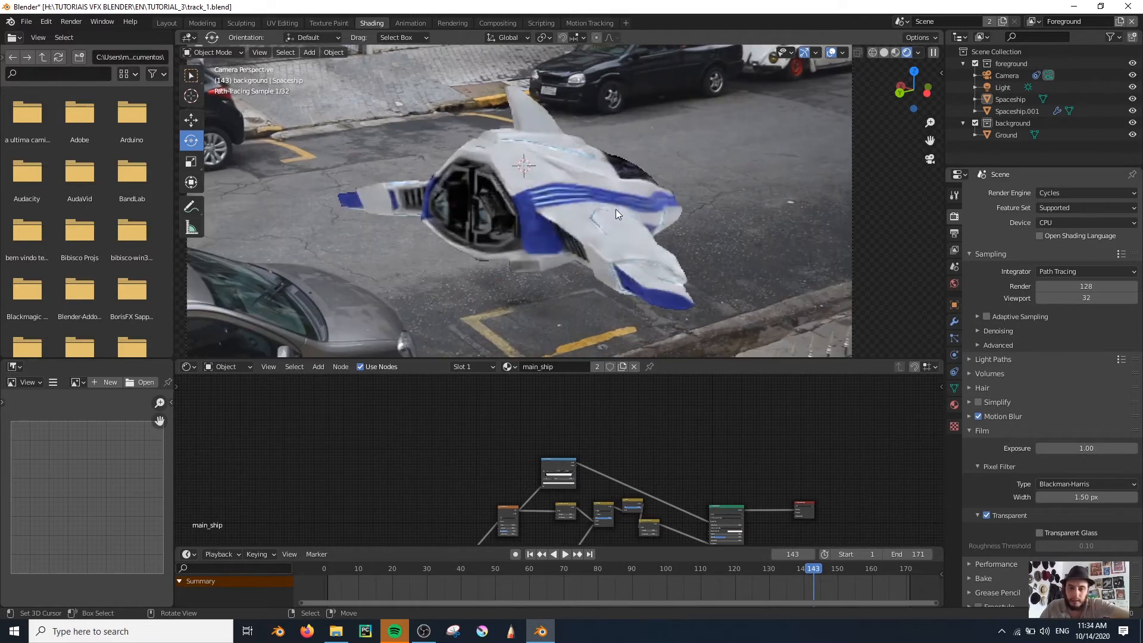
scroll(649, 230, "up", 2)
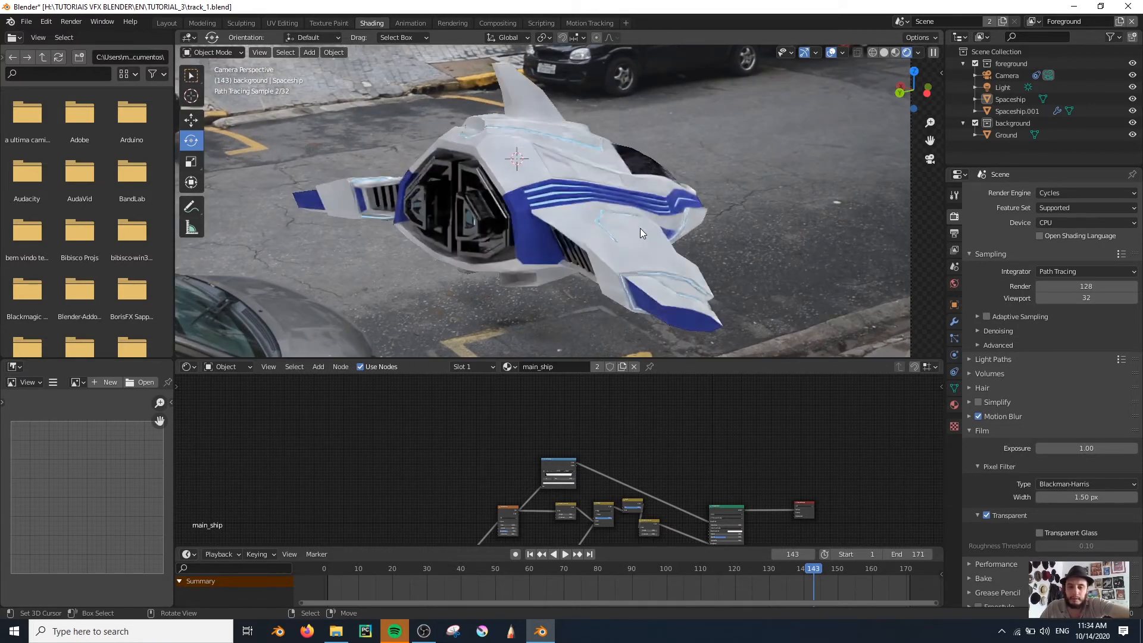
scroll(606, 415, "up", 3)
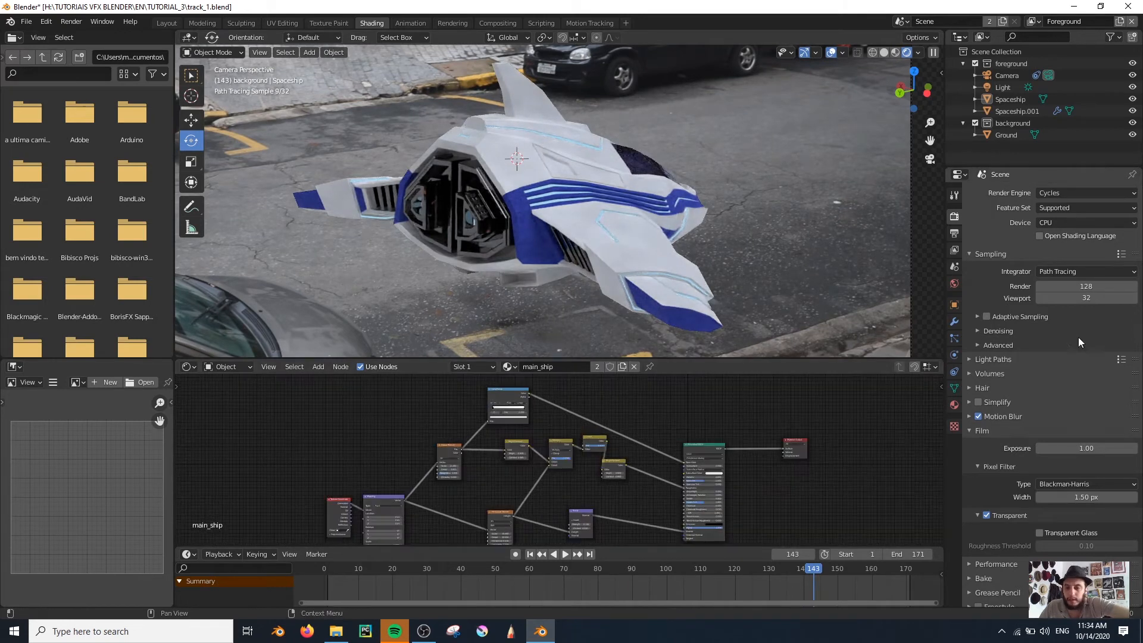
scroll(675, 226, "up", 2)
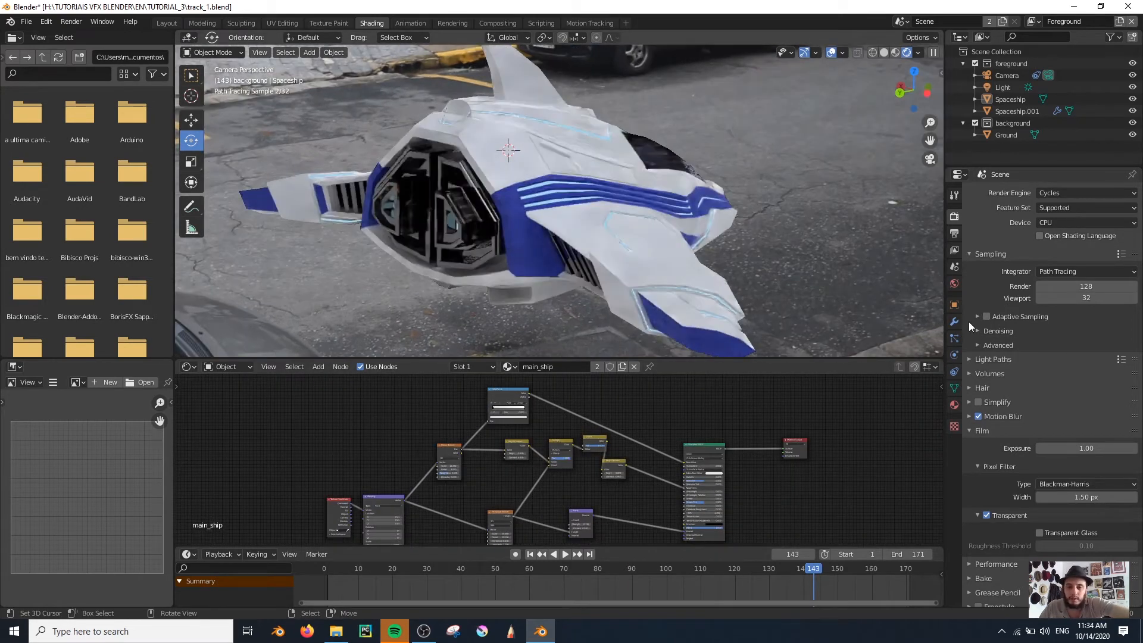
Expand the Denoising settings and try toggling the viewport denoiser on and off
middle_click_drag(683, 203, 677, 231)
left_click(977, 346)
left_click(976, 345)
left_click(976, 330)
left_click(1039, 364)
left_click(1039, 364)
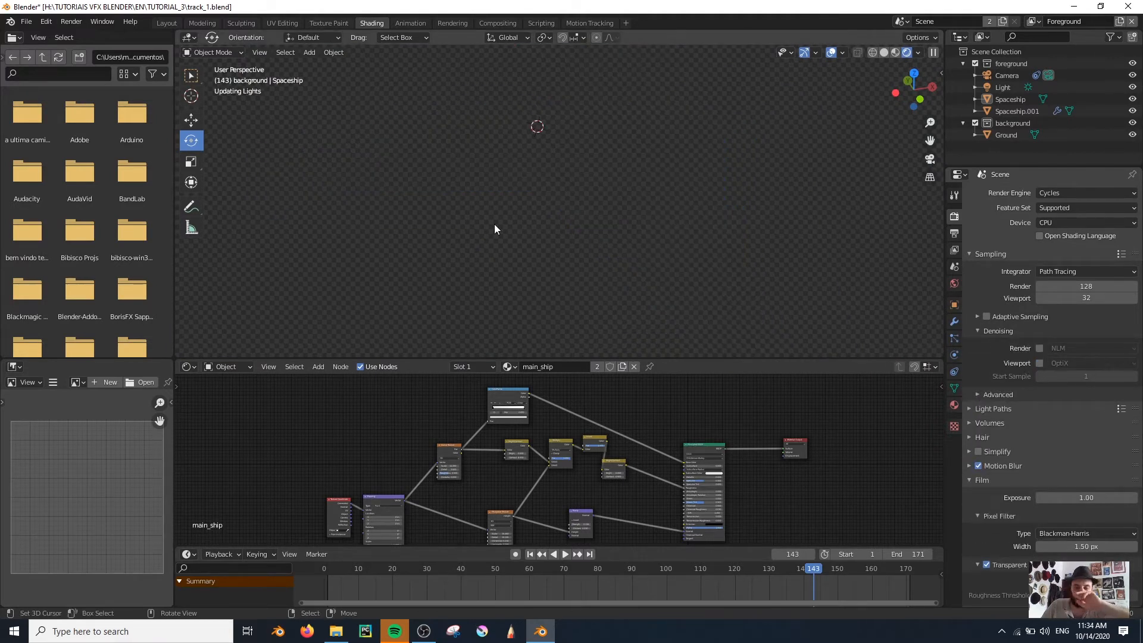
View the ship from the side outside the camera and add a Geometry node to the main_ship material
scroll(528, 231, "up", 5)
middle_click_drag(464, 228, 549, 226)
scroll(550, 230, "down", 4)
middle_click_drag(560, 156, 540, 178, "shift")
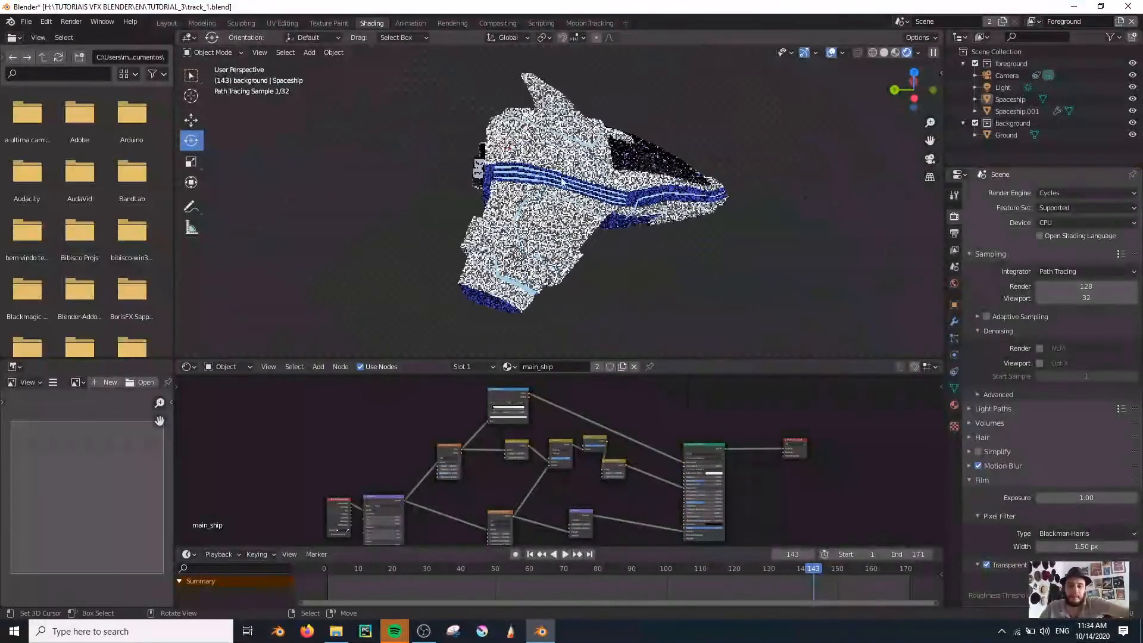
middle_click_drag(532, 199, 550, 205)
scroll(582, 422, "up", 5)
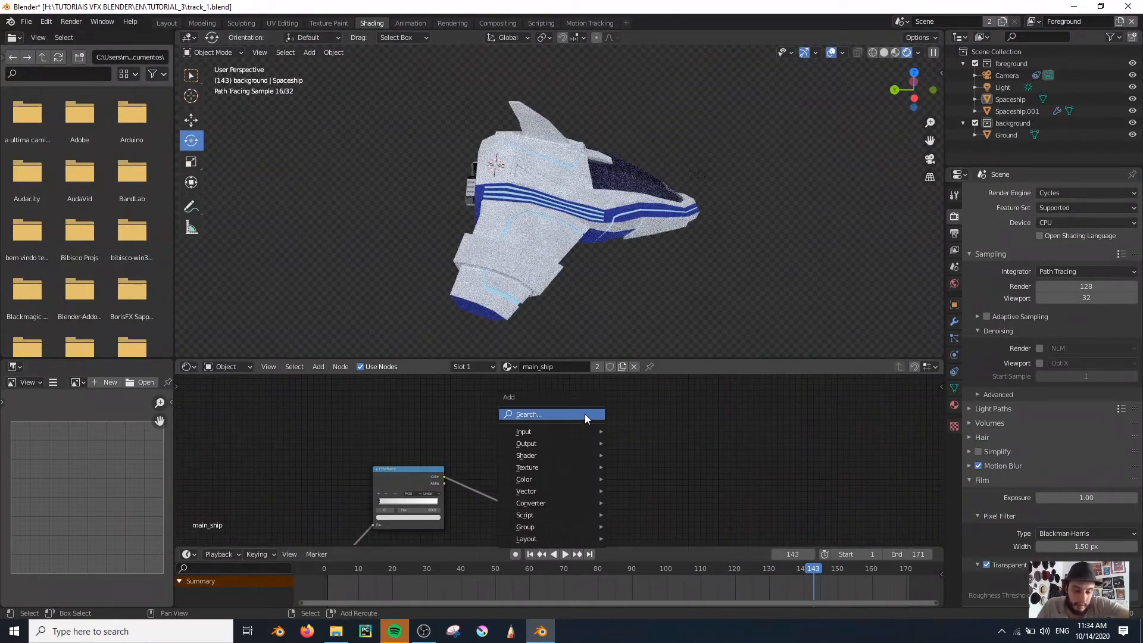
key("shift+a")
left_click(585, 414)
key("Return")
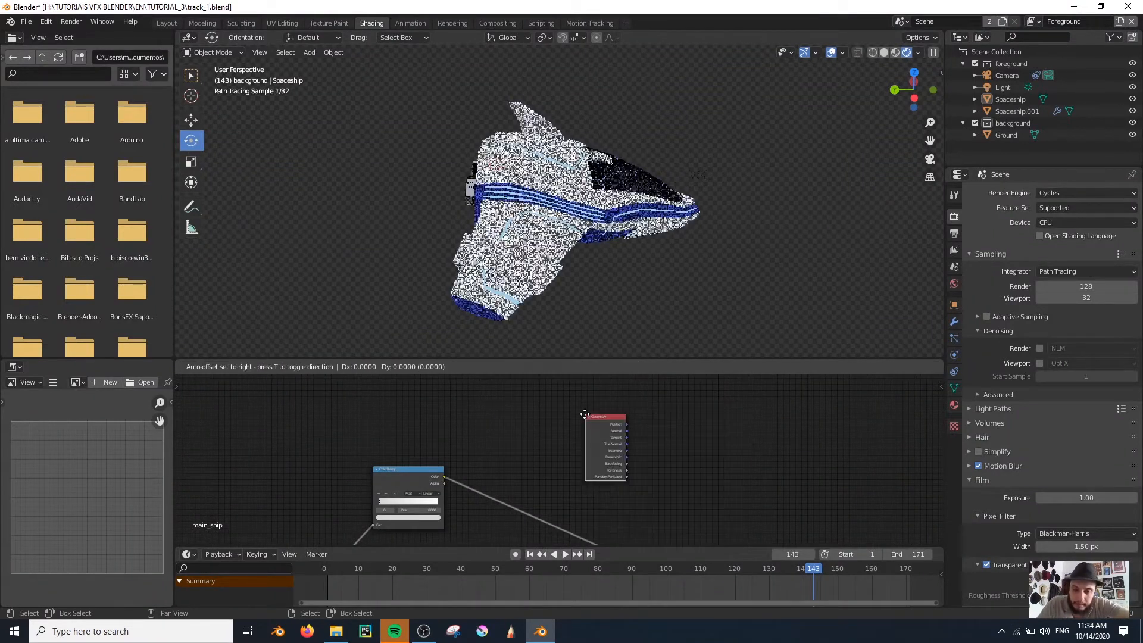
left_click(585, 413)
Cycle the Geometry node's preview through its outputs until Pointiness is shown on the ship
scroll(639, 430, "up", 5)
left_click(594, 421, "ctrl+shift")
left_click(594, 421, "ctrl+shift")
left_click(597, 423, "ctrl+shift")
left_click(596, 422, "ctrl+shift")
left_click(596, 422, "ctrl+shift")
left_click(596, 422, "ctrl+shift")
left_click(597, 423, "ctrl+shift")
left_click(597, 422, "ctrl+shift")
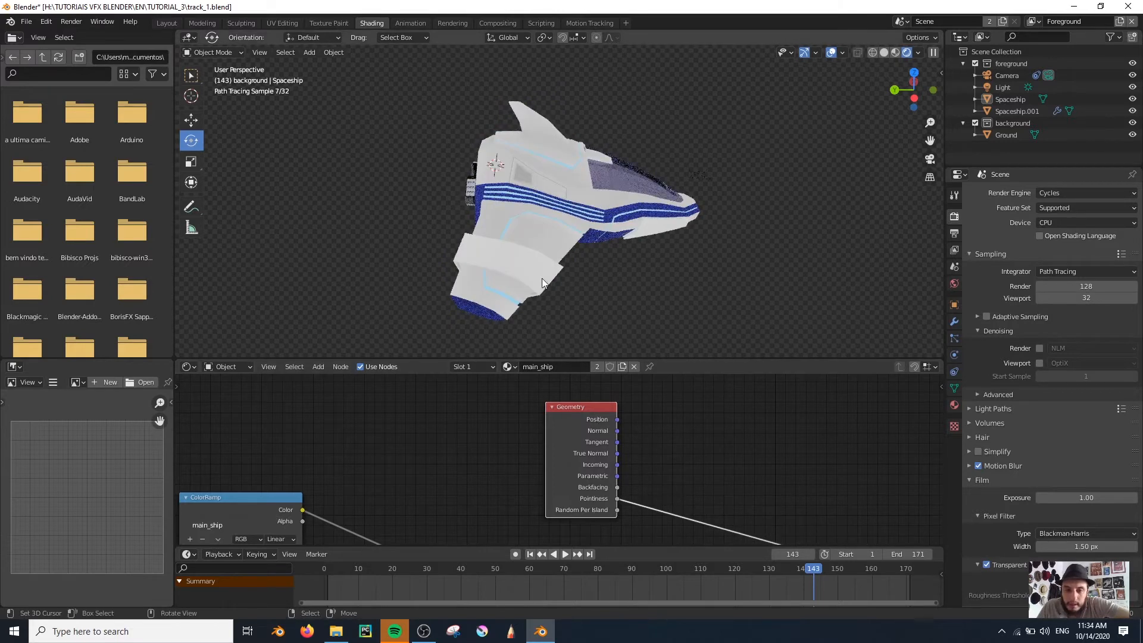
Insert a ColorRamp after the Geometry node's Pointiness, bring its black stop inward and set its white stop to position 0.582
scroll(540, 276, "up", 2)
middle_click_drag(756, 456, 621, 430)
key("shift+a")
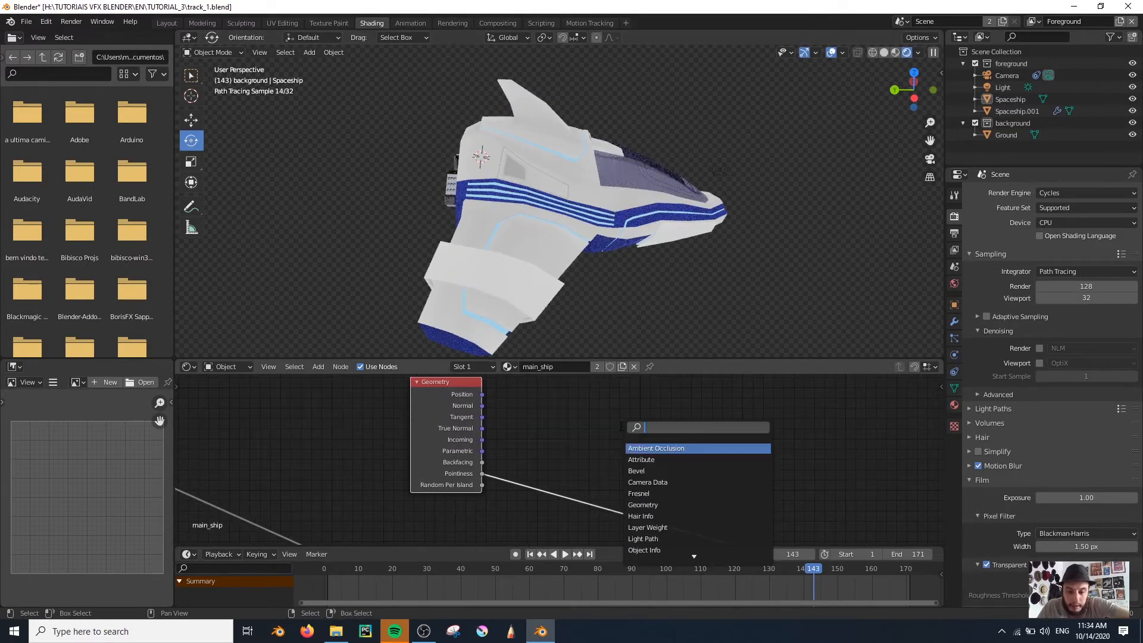
key("Down")
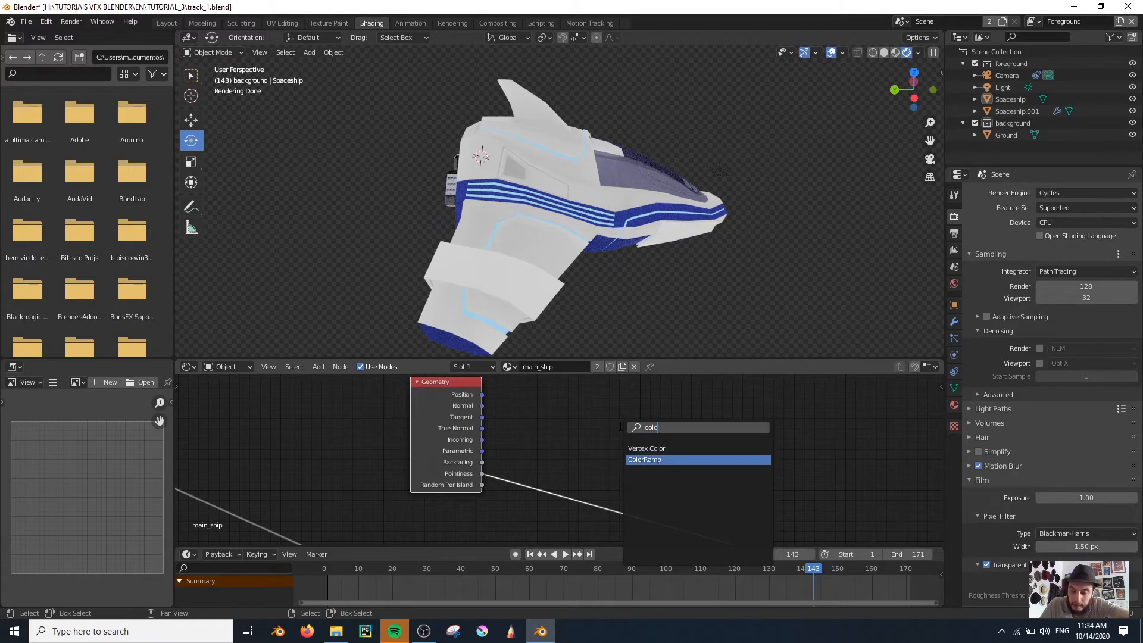
key("Return")
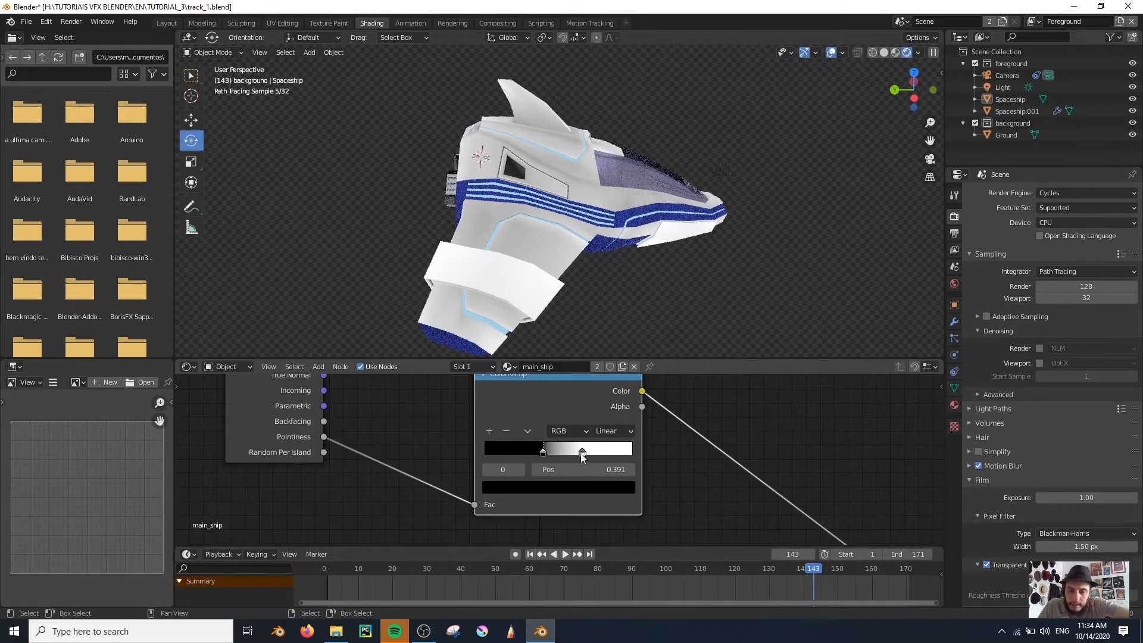
left_click_drag(581, 456, 571, 455)
scroll(520, 258, "up", 2)
scroll(518, 250, "up", 4)
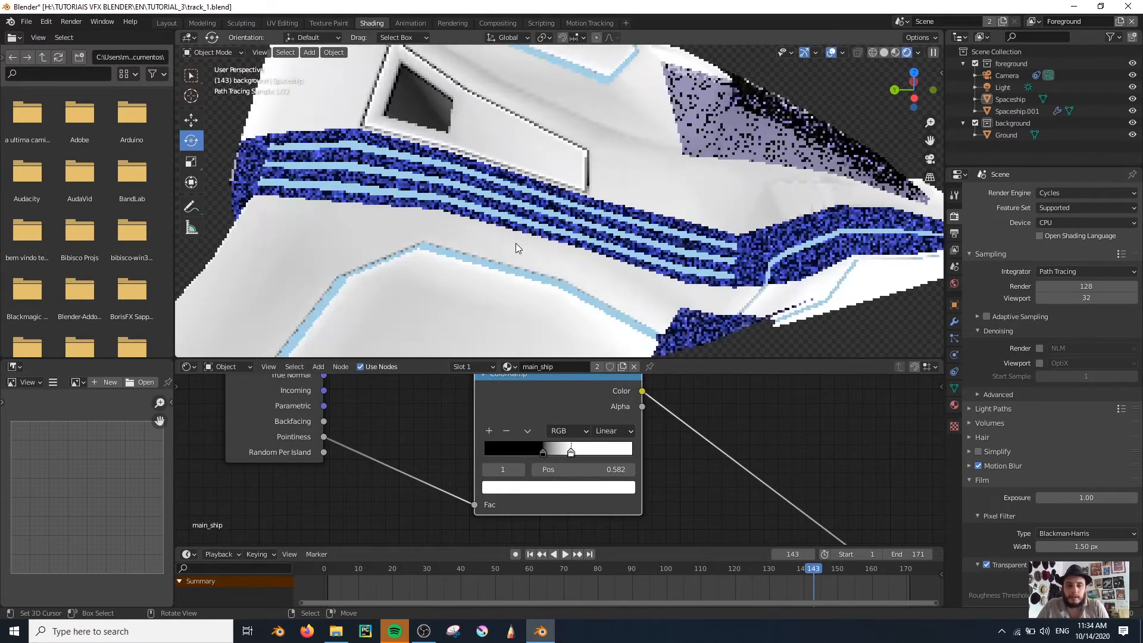
Examine the Pointiness mask along the ship's hull edges and recesses from several angles
middle_click_drag(506, 238, 420, 161)
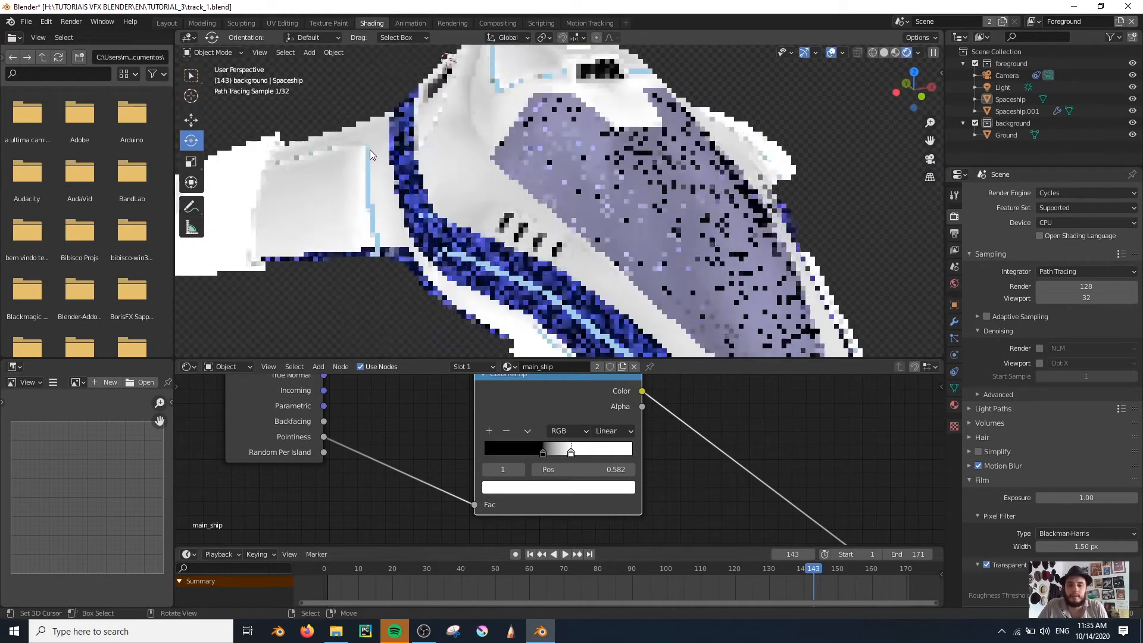
scroll(493, 122, "down", 4)
scroll(506, 140, "up", 2)
mouse_move(562, 169)
middle_mouse_down()
mouse_move(520, 269)
mouse_move(556, 266)
middle_mouse_up()
scroll(541, 196, "up", 2)
mouse_move(638, 238)
middle_mouse_down()
mouse_move(571, 261)
mouse_move(601, 255)
middle_mouse_up()
scroll(571, 260, "down", 5)
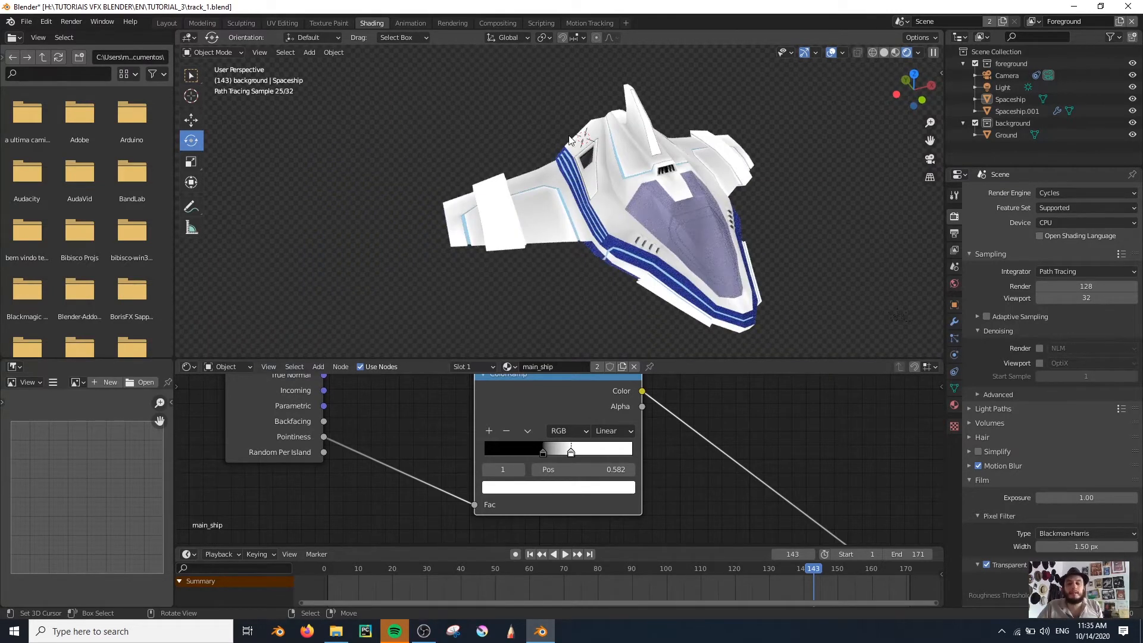
scroll(569, 139, "down", 2)
middle_click_drag(570, 140, 620, 226)
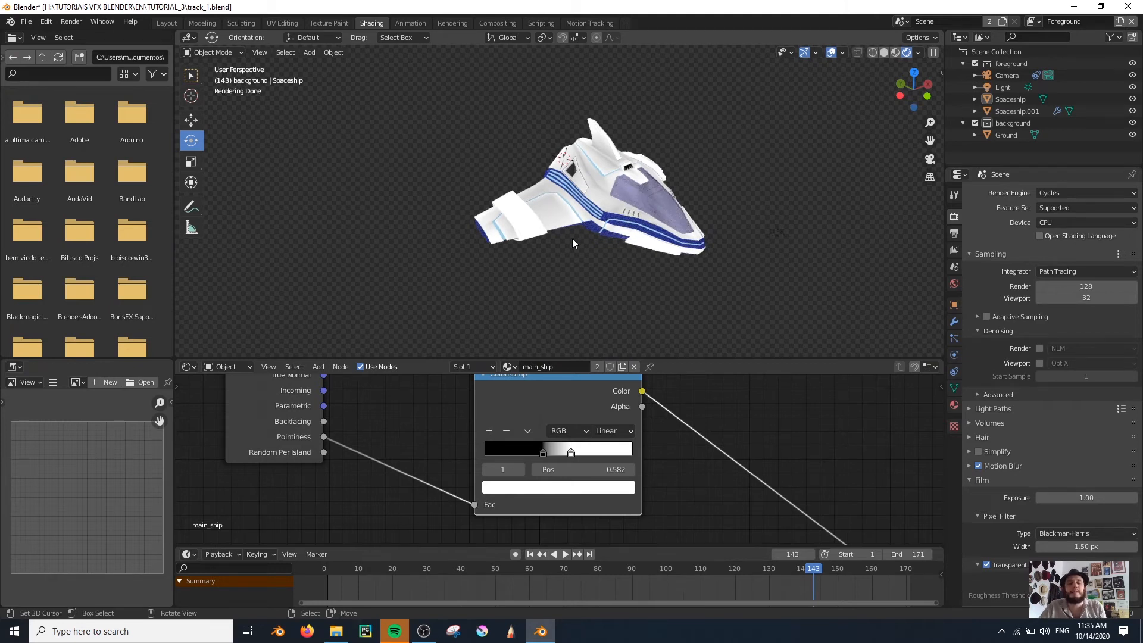
Move the Geometry node and its Pointiness ColorRamp closer to the noise ColorRamp in the main_ship node tree
scroll(626, 493, "down", 5)
scroll(599, 237, "up", 3)
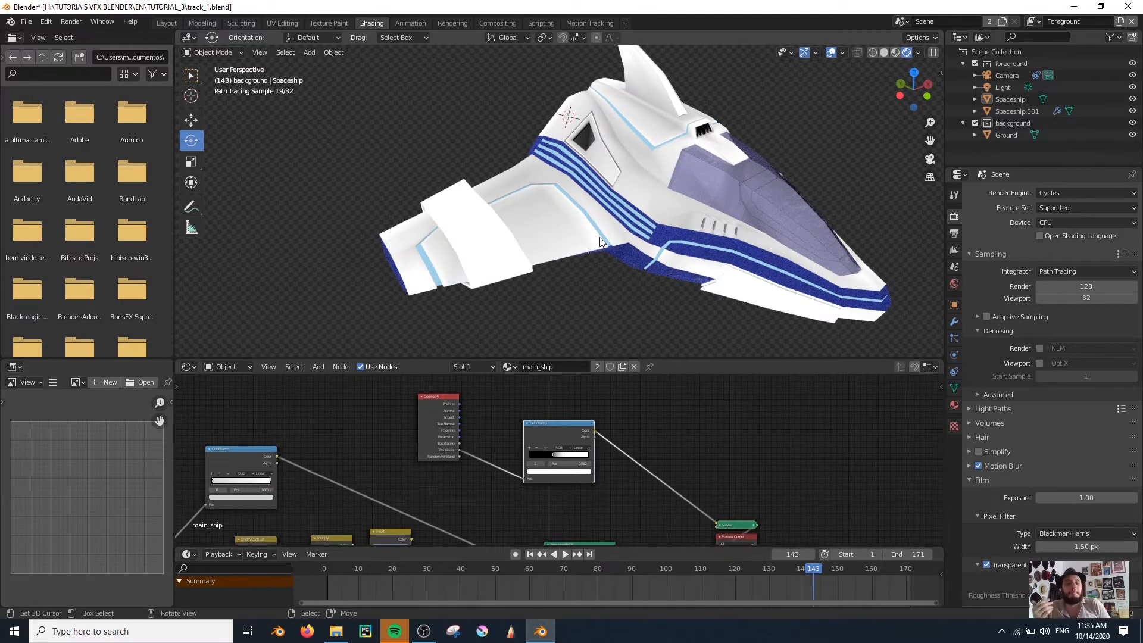
mouse_move(550, 502)
middle_mouse_down()
mouse_move(580, 469)
mouse_move(573, 384)
middle_mouse_up()
left_click_drag(608, 432, 662, 458)
left_click_drag(762, 418, 941, 472)
middle_click_drag(415, 436, 477, 544)
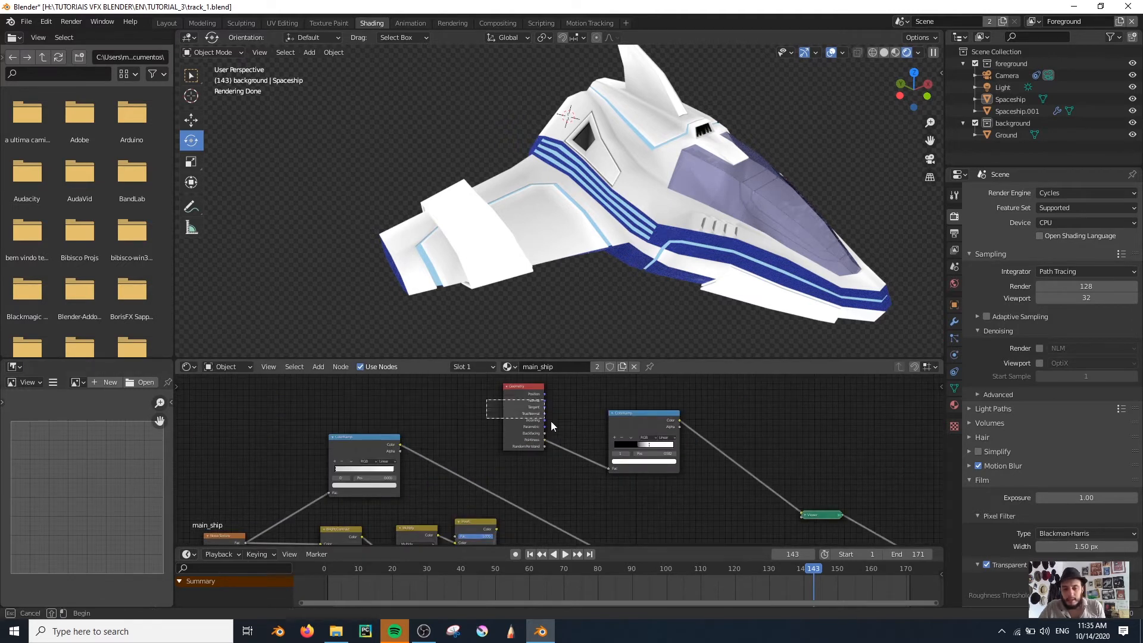
left_click_drag(469, 391, 628, 453)
left_click_drag(631, 432, 533, 404)
Inspect the Pointiness mask on the ship's wing, side stripes and nose at closer range
left_click(612, 480)
middle_click_drag(615, 482, 594, 447)
left_click_drag(693, 528, 683, 499)
left_click(634, 450)
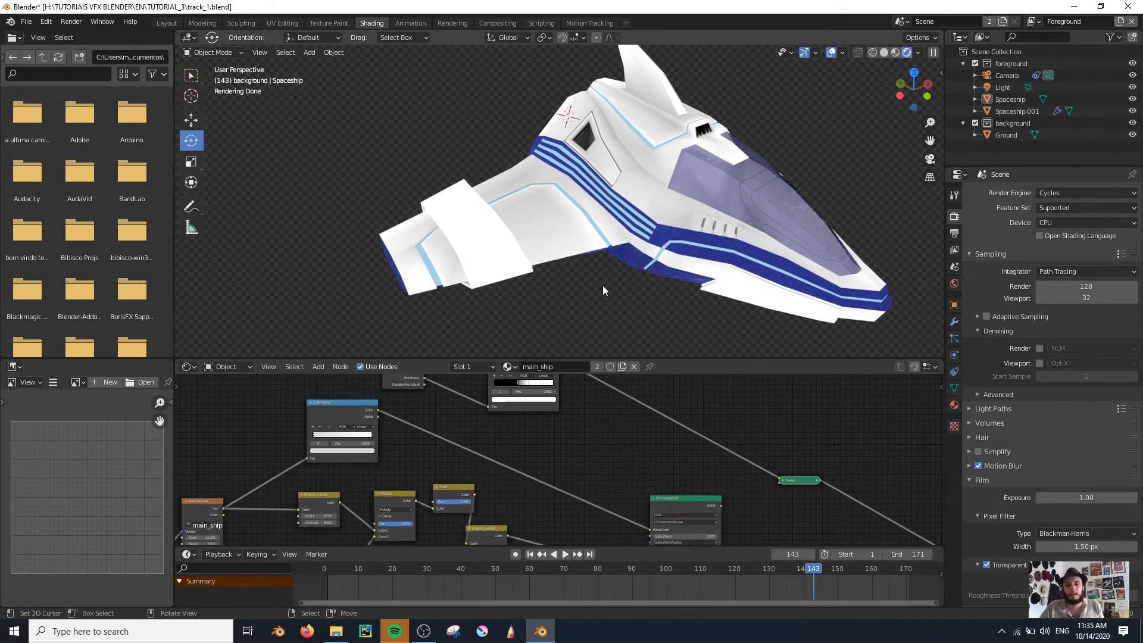
scroll(619, 269, "up", 5)
middle_click_drag(619, 270, 724, 198)
scroll(723, 198, "down", 4)
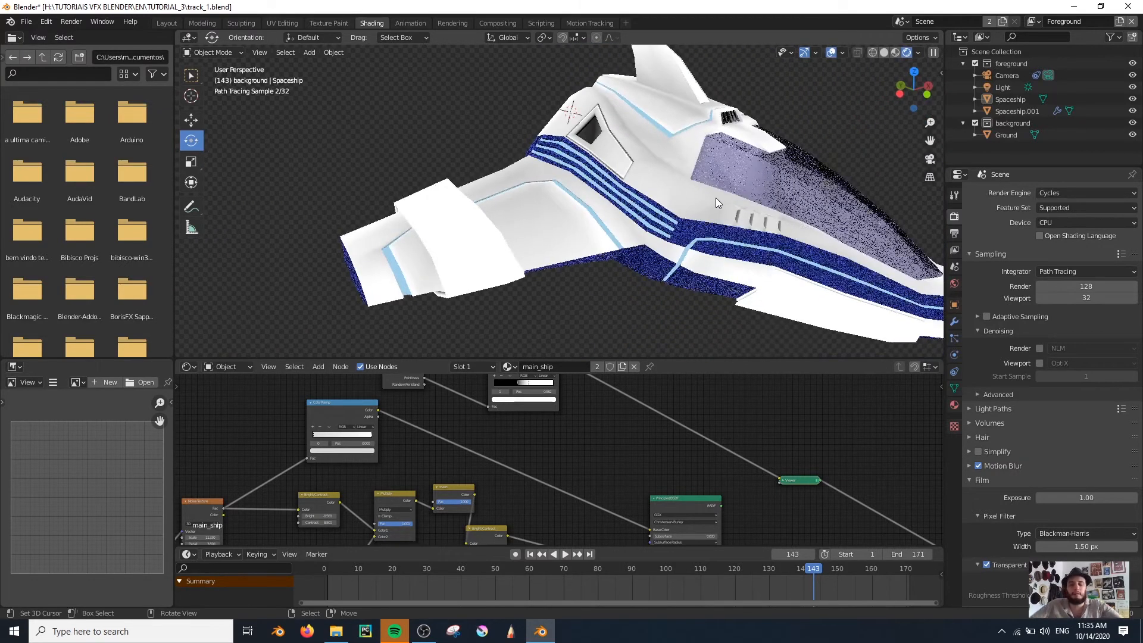
scroll(590, 444, "down", 1)
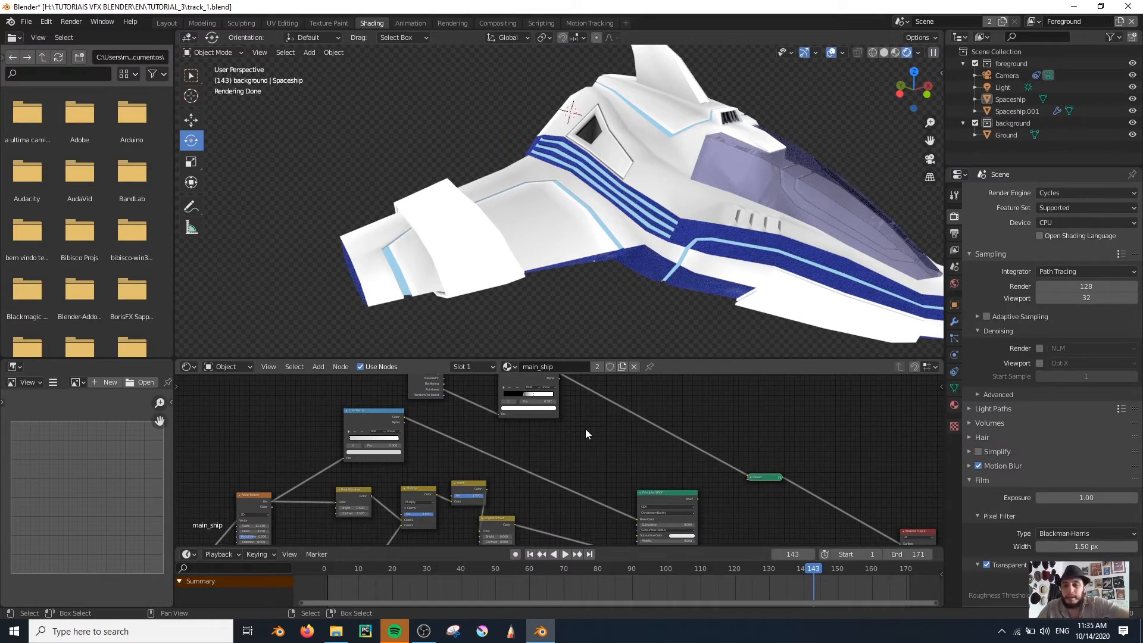
Shift the Principled BSDF slightly away, add a MixRGB node before it and set its blend mode to Multiply
middle_click_drag(584, 451, 540, 461)
scroll(598, 489, "down", 1)
scroll(597, 489, "up", 1)
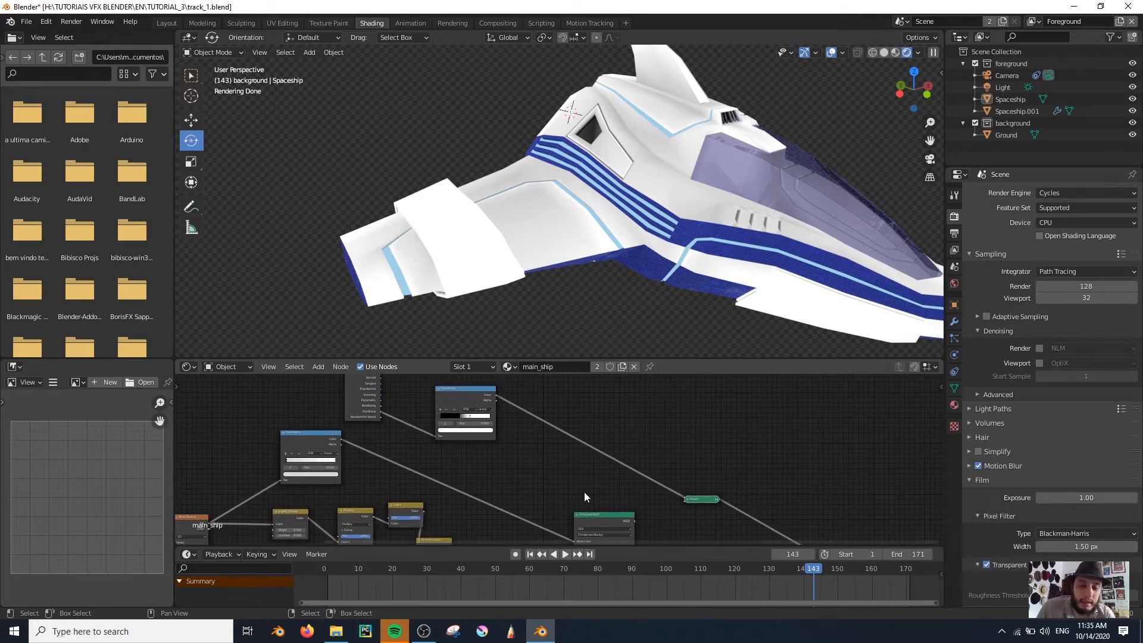
left_click_drag(613, 511, 618, 510)
key("shift+a")
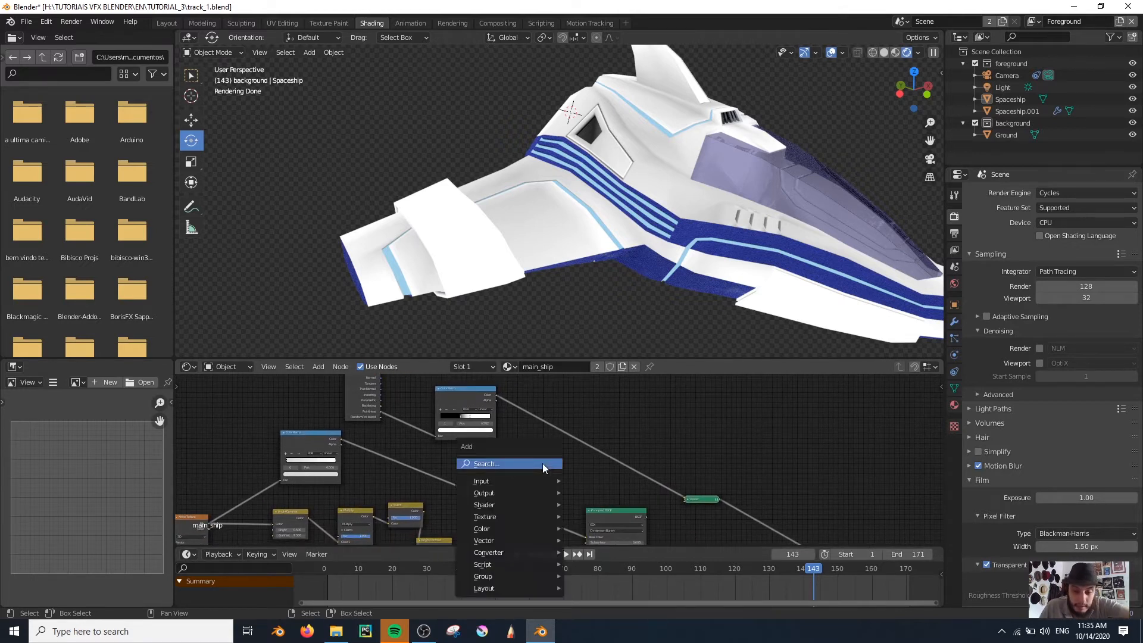
left_click(542, 463)
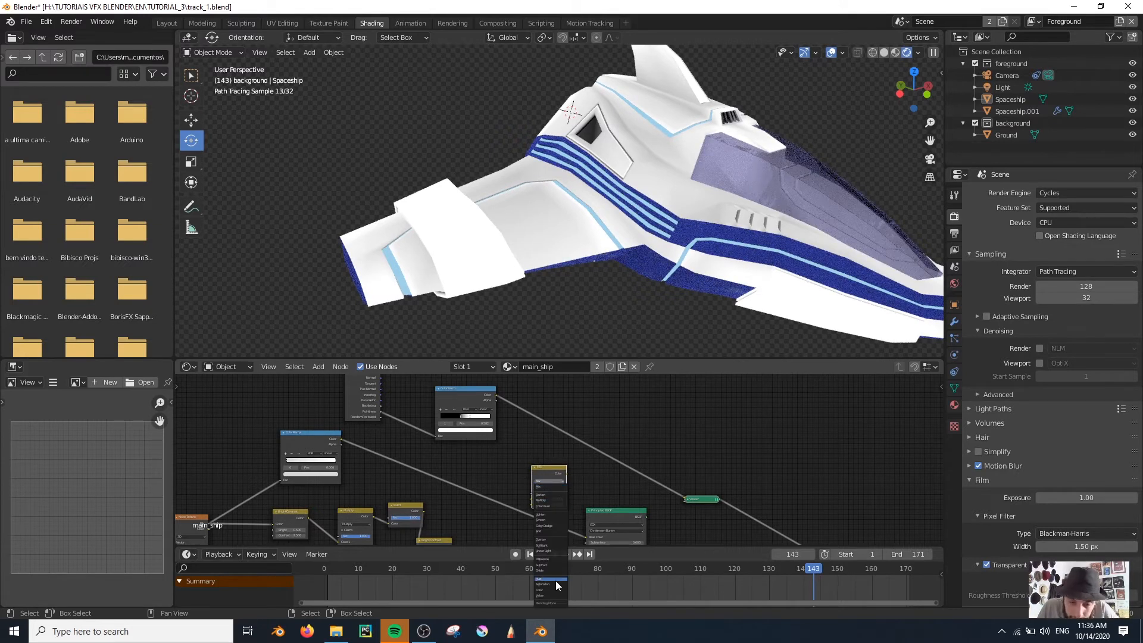
left_click(573, 479)
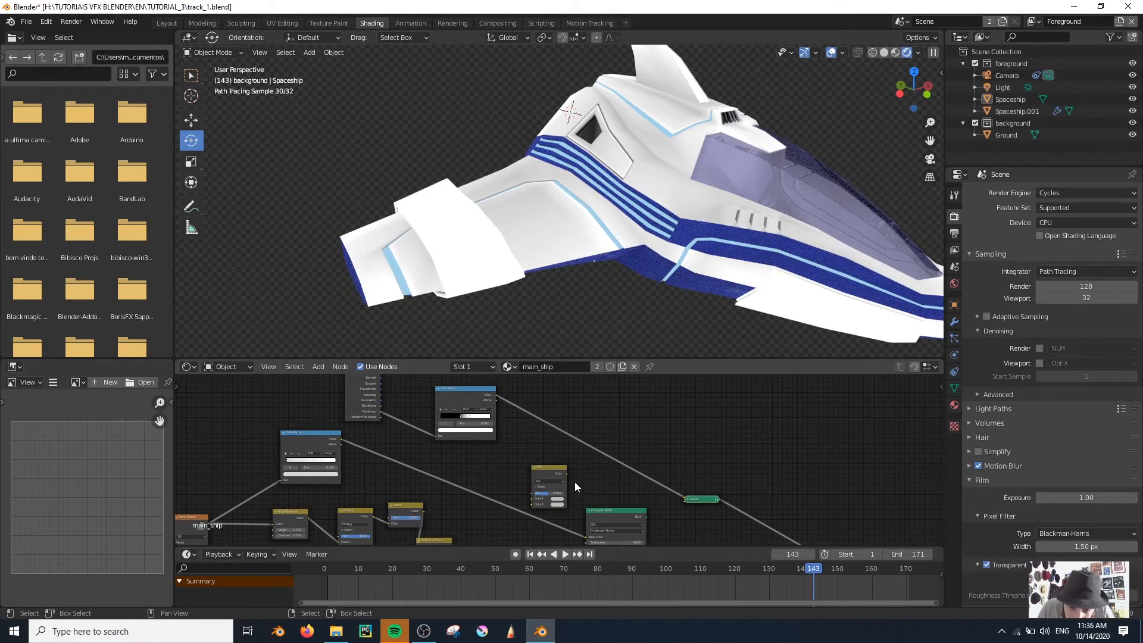
scroll(569, 471, "up", 12)
middle_click_drag(577, 468, 577, 369)
left_click(538, 424)
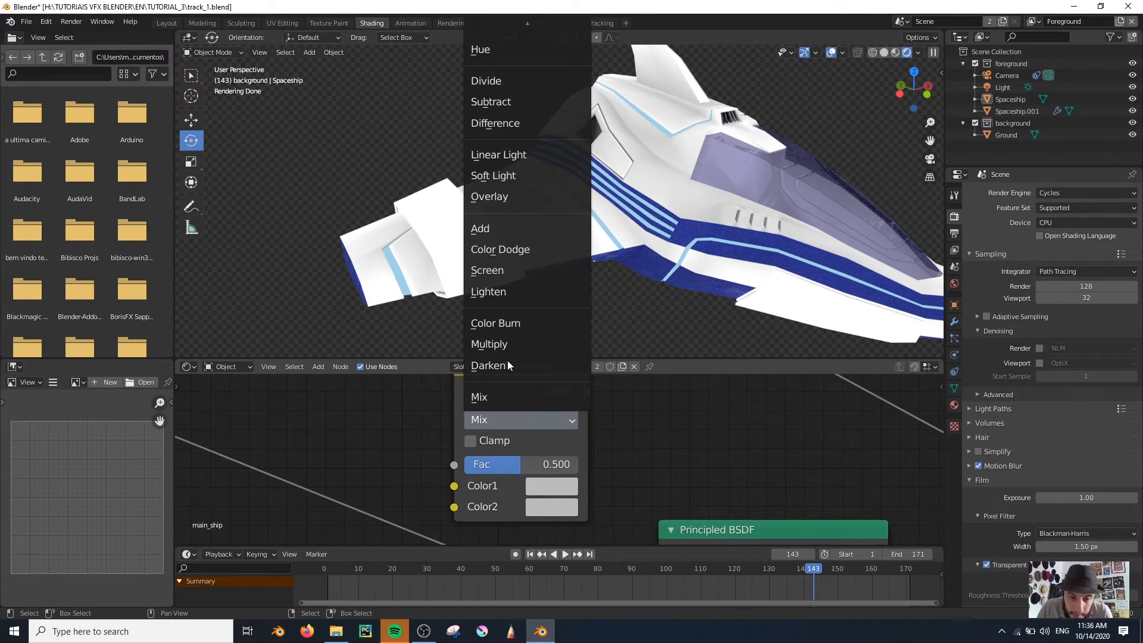
left_click(505, 345)
Select the Spaceship and view it from the front, cycling the viewport shading back to Rendered
scroll(454, 441, "down", 6)
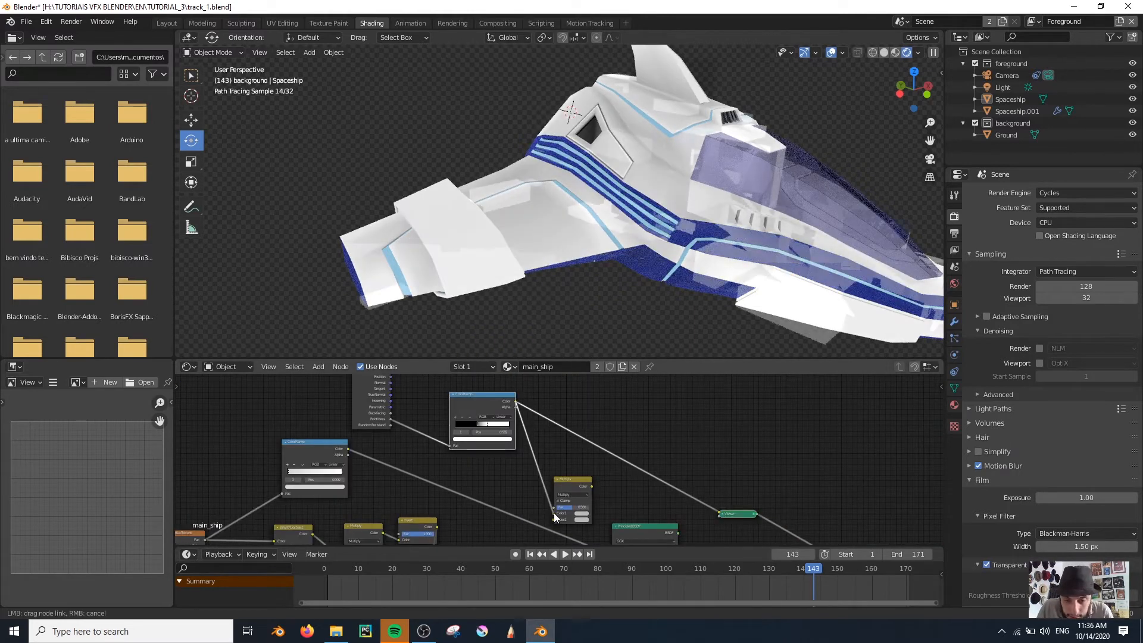
left_click_drag(566, 487, 582, 474)
middle_click_drag(661, 238, 610, 246)
key("z")
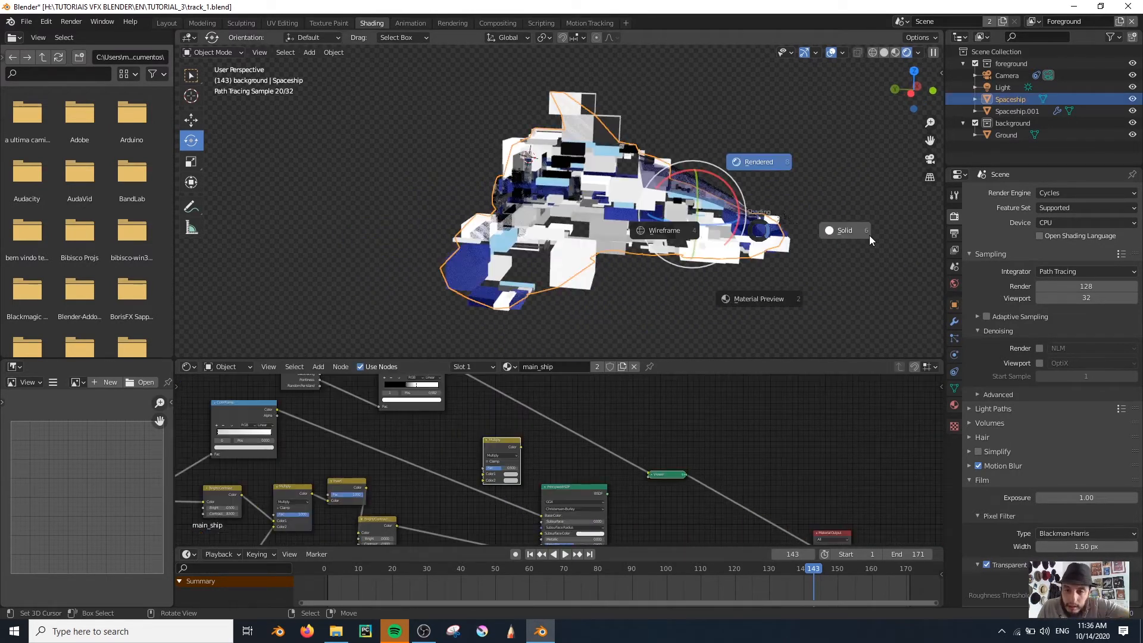
left_click(868, 234)
mouse_move(678, 208)
middle_mouse_down()
mouse_move(637, 235)
mouse_move(619, 231)
middle_mouse_up()
scroll(619, 231, "up", 2)
key("z")
left_click(640, 170)
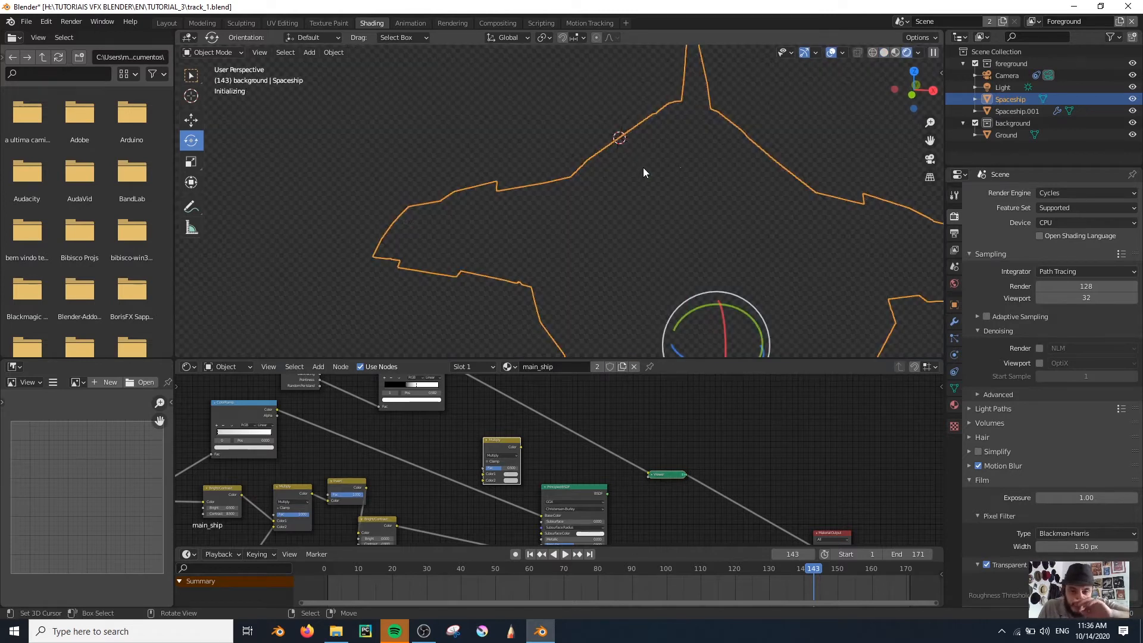
scroll(619, 174, "down", 5)
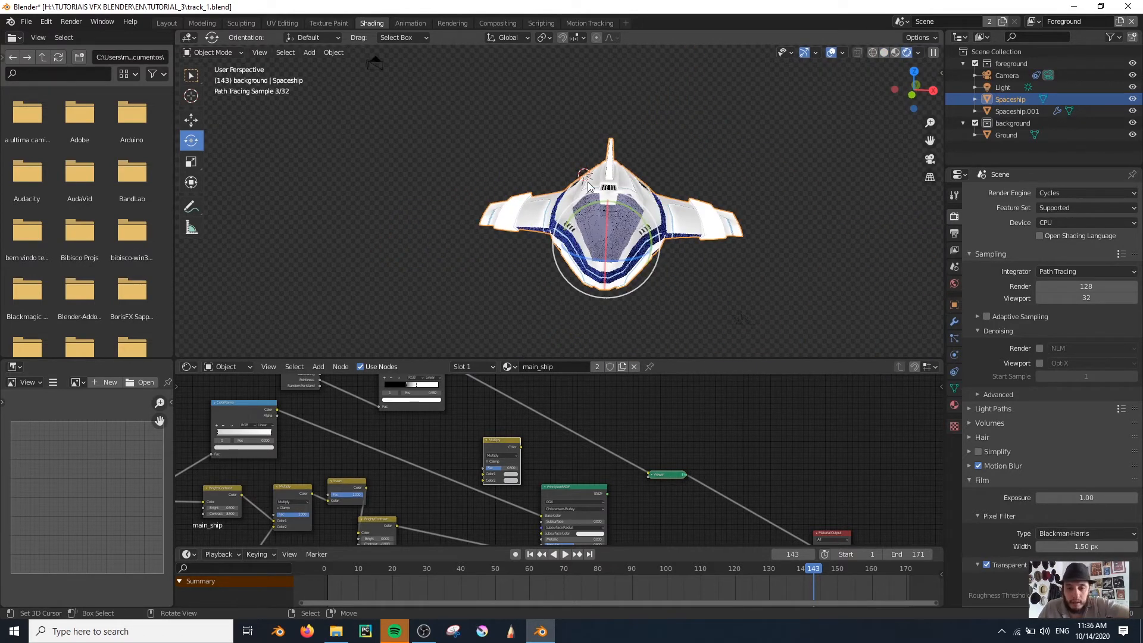
scroll(596, 224, "up", 4)
Connect the Pointiness ColorRamp to the Multiply node's Color1 and the noise ColorRamp to its Color2, at full factor
middle_click_drag(335, 427, 382, 460)
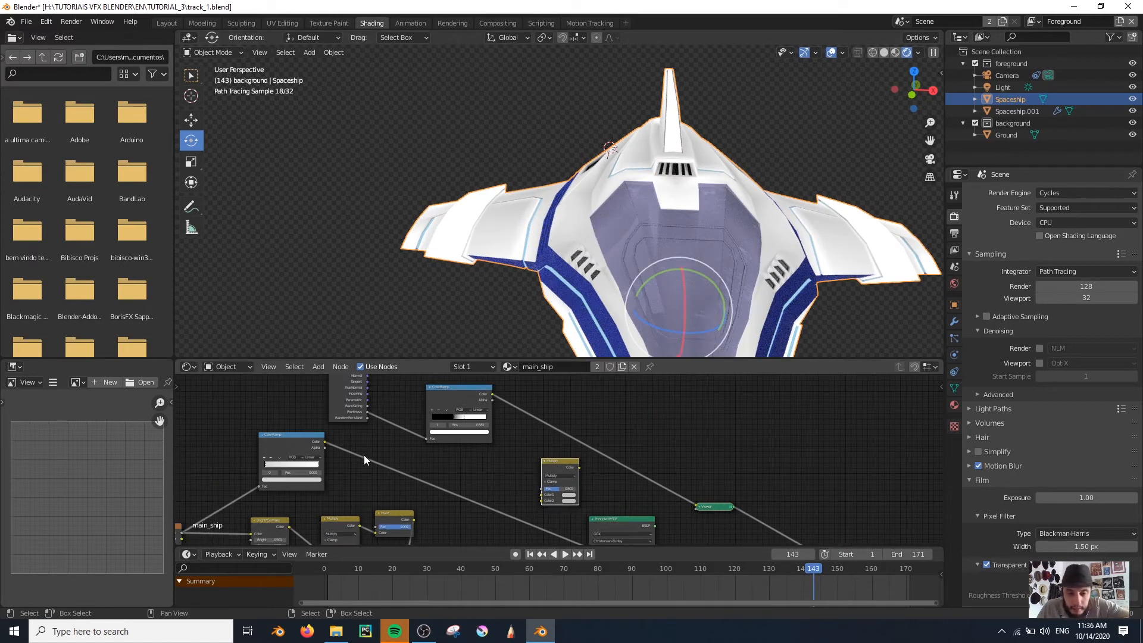
left_click_drag(478, 497, 601, 528)
middle_click_drag(607, 531, 625, 487)
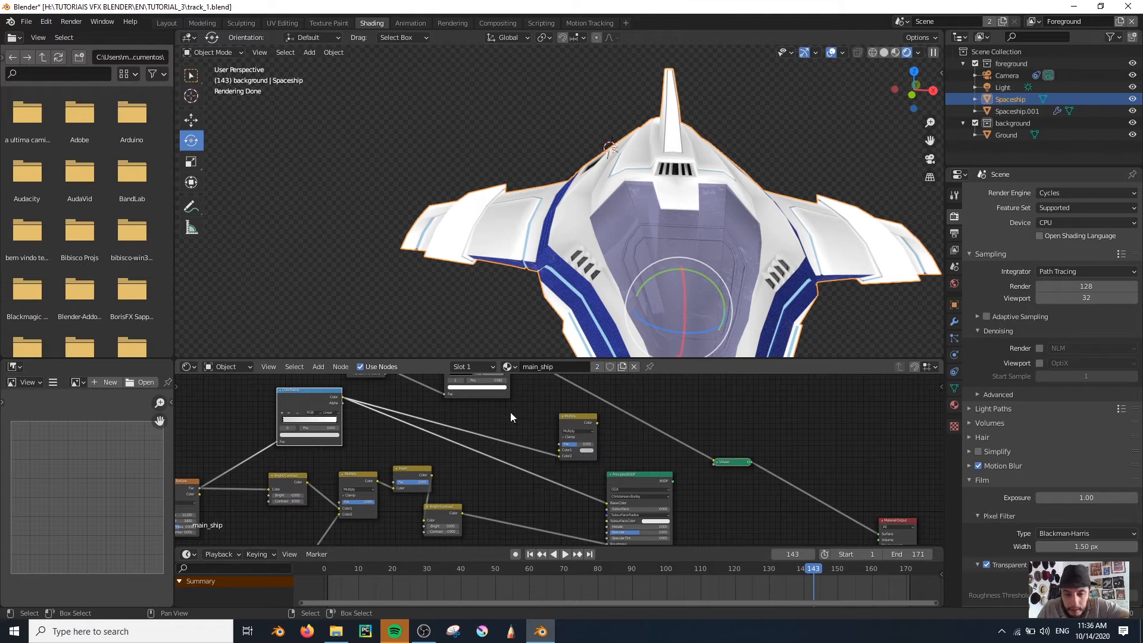
middle_click_drag(514, 417, 509, 475)
left_click_drag(555, 513, 554, 513)
middle_click_drag(600, 492, 669, 450)
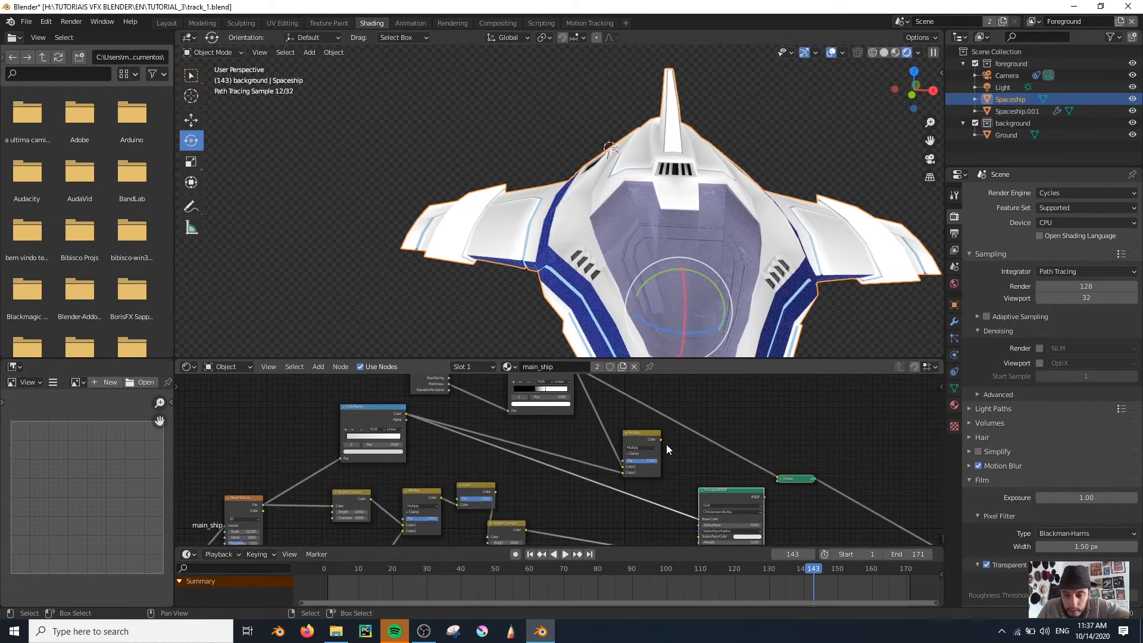
Feed the Multiply node's color into the Principled BSDF's Base Color and view the complete shader on the ship
left_click(740, 495, "ctrl+shift")
left_click_drag(661, 439, 699, 522)
scroll(547, 225, "up", 4)
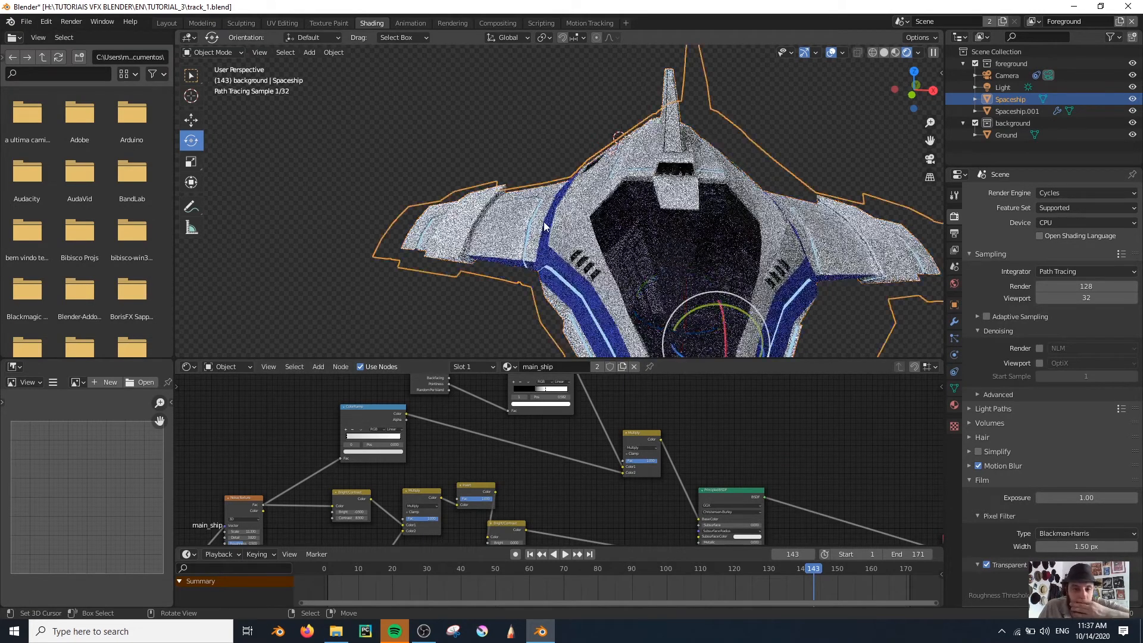
middle_click_drag(633, 217, 616, 239)
scroll(595, 221, "up", 3)
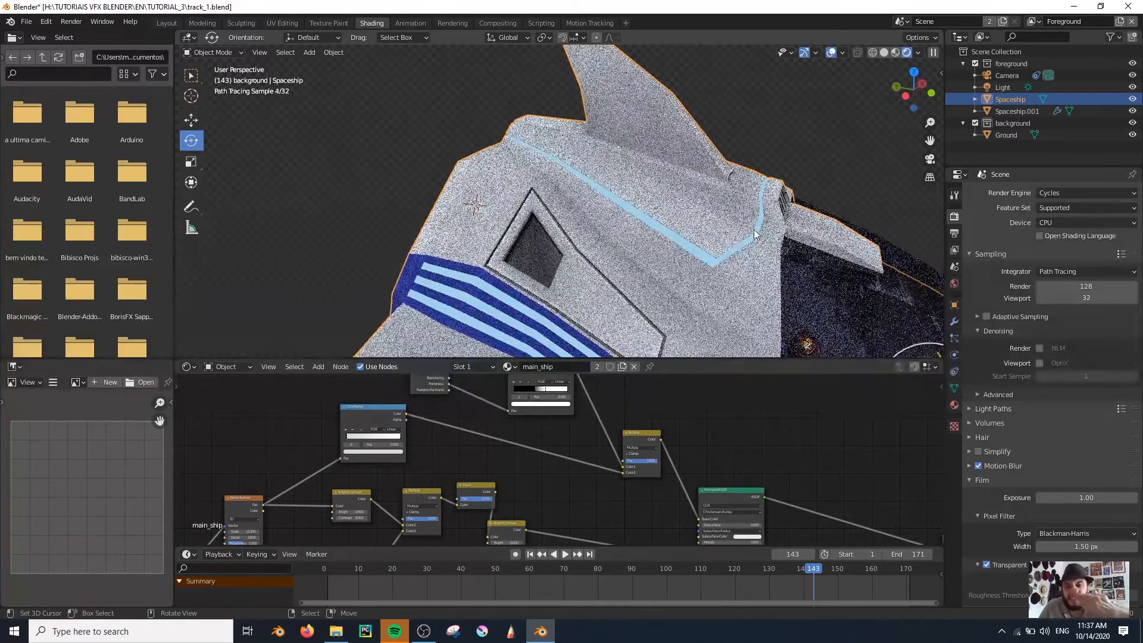
scroll(679, 230, "down", 2)
scroll(678, 230, "down", 2)
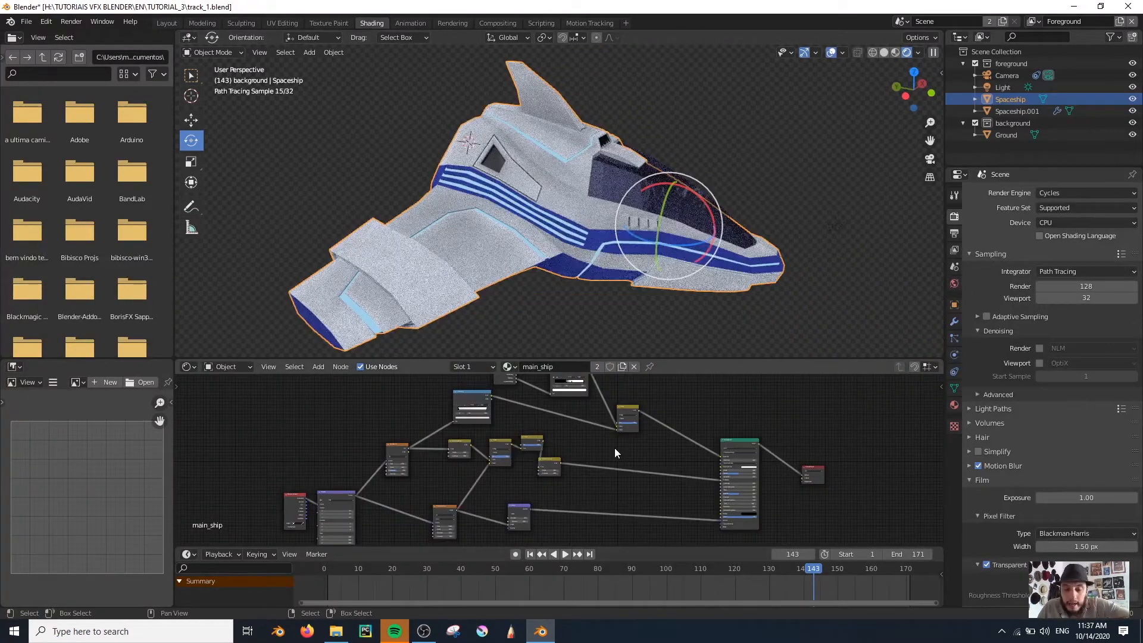
Move the roughness Bright/Contrast node further from the Invert node and preview its output on the ship
scroll(547, 463, "up", 4)
left_click_drag(542, 468, 600, 464)
scroll(621, 461, "up", 5)
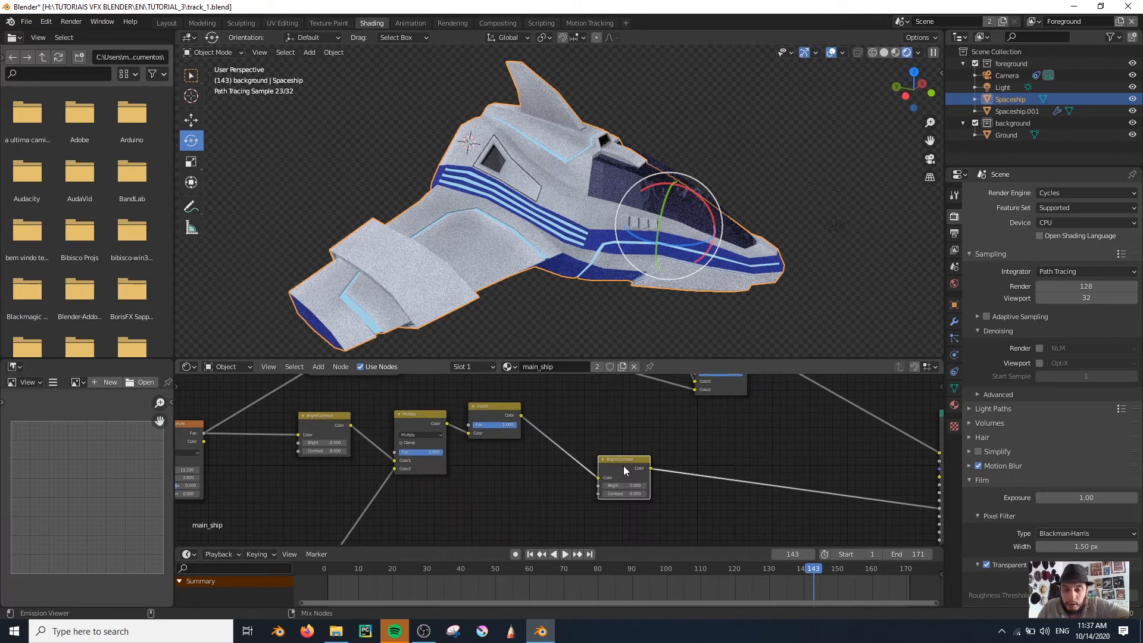
left_click(623, 466, "ctrl+shift")
Move the base color Multiply node closer to the Principled BSDF to make room in the node tree
scroll(689, 457, "down", 4)
scroll(697, 450, "down", 1)
middle_click_drag(703, 447, 658, 514)
left_click_drag(613, 452, 661, 450)
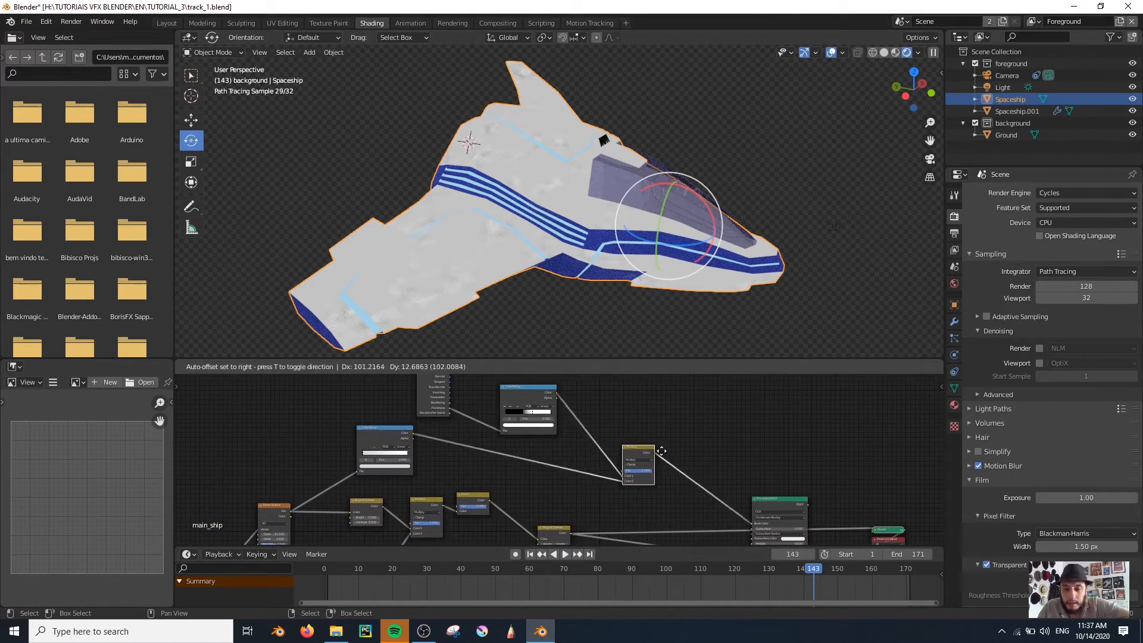
left_click(667, 433)
Compare previews of the Pointiness ColorRamp and the roughness Bright/Contrast node on the ship
scroll(541, 408, "down", 1)
left_click(537, 403, "ctrl+shift")
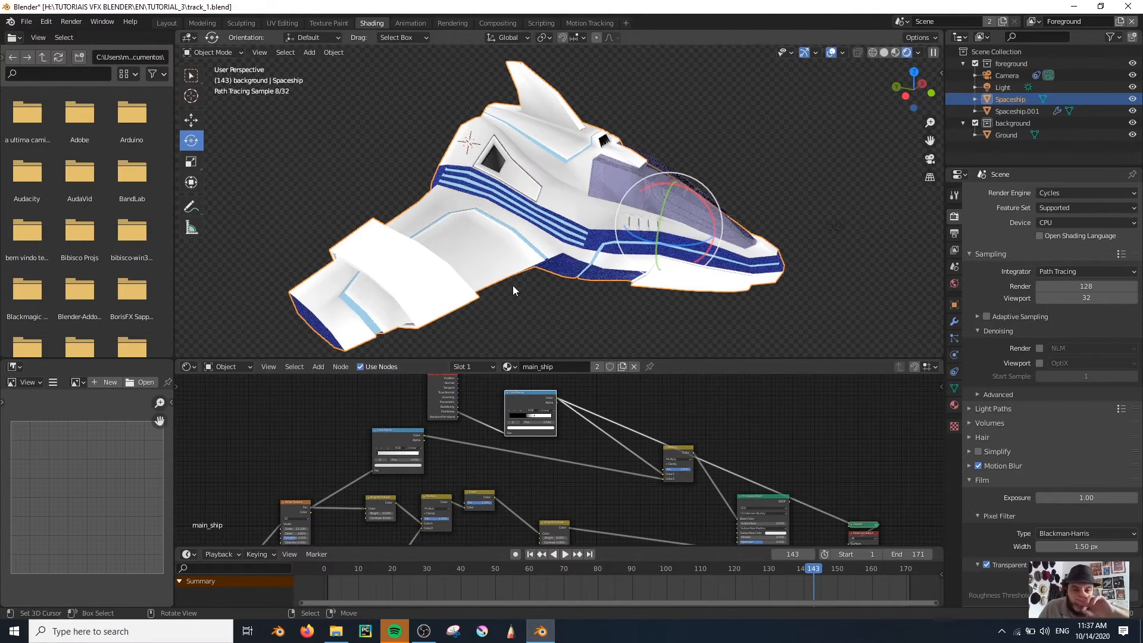
scroll(512, 286, "up", 3)
scroll(511, 285, "down", 3)
middle_click_drag(557, 521, 511, 462)
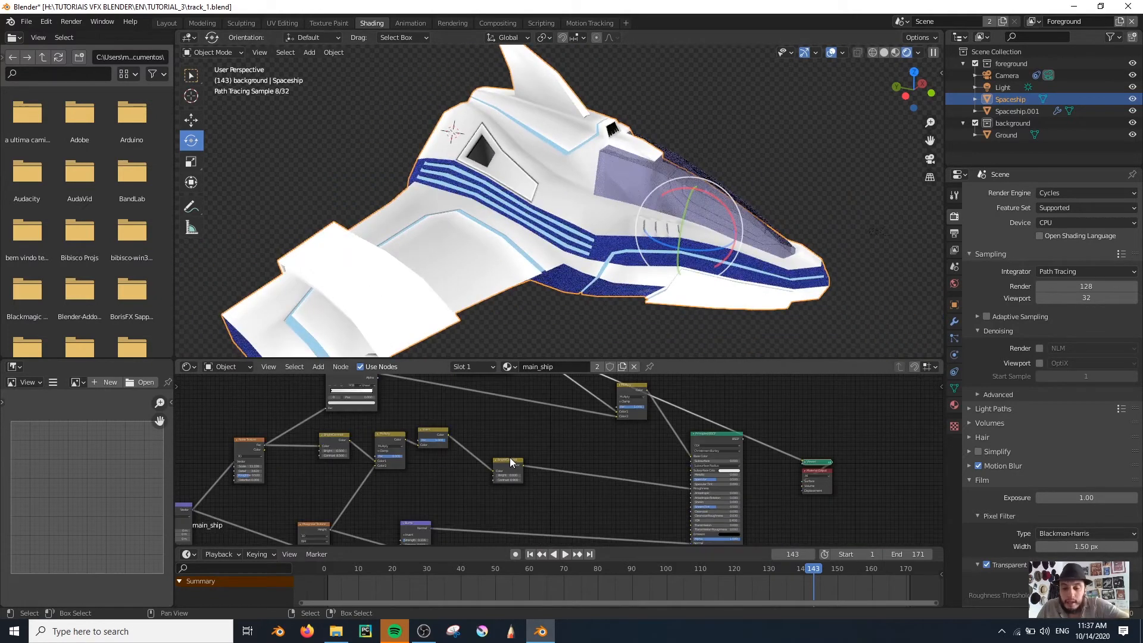
left_click(507, 467, "ctrl+shift")
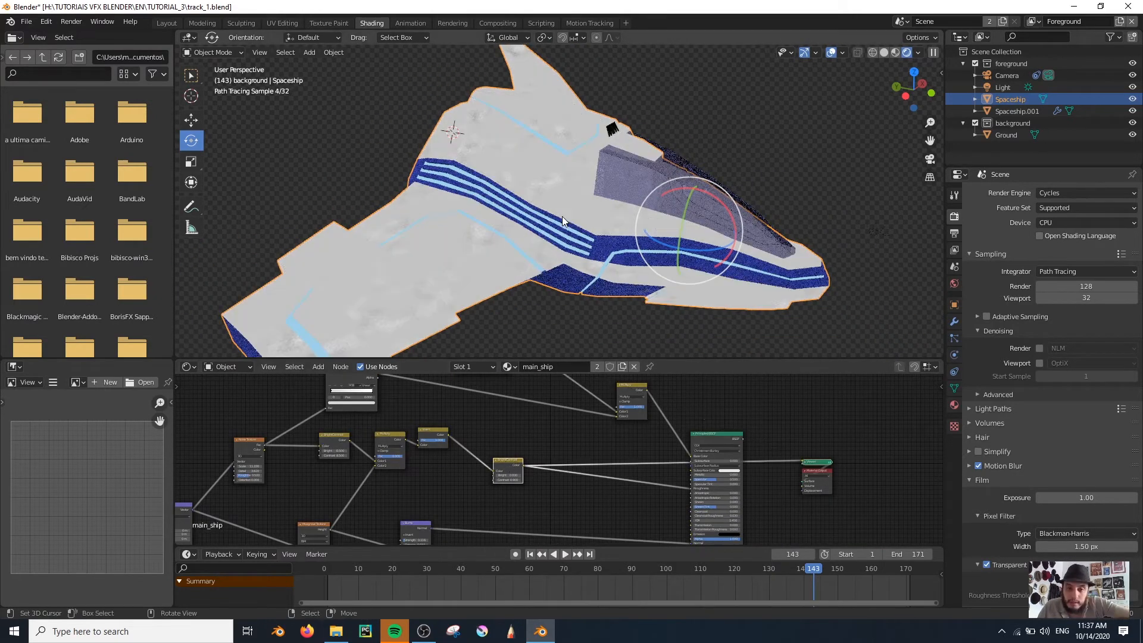
middle_click_drag(545, 241, 520, 227)
middle_click_drag(578, 458, 587, 528)
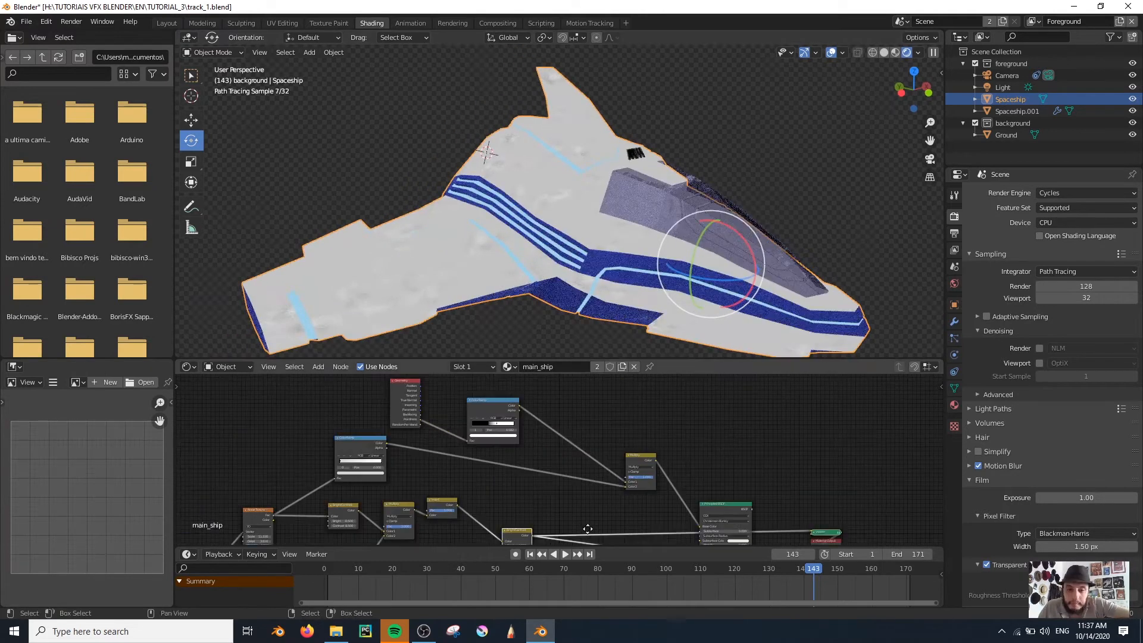
scroll(490, 437, "down", 1)
left_click(490, 436, "ctrl+shift")
Add an Invert node fed by the Pointiness ColorRamp, preview it on the ship and place it beside the Multiply node
scroll(490, 436, "down", 1)
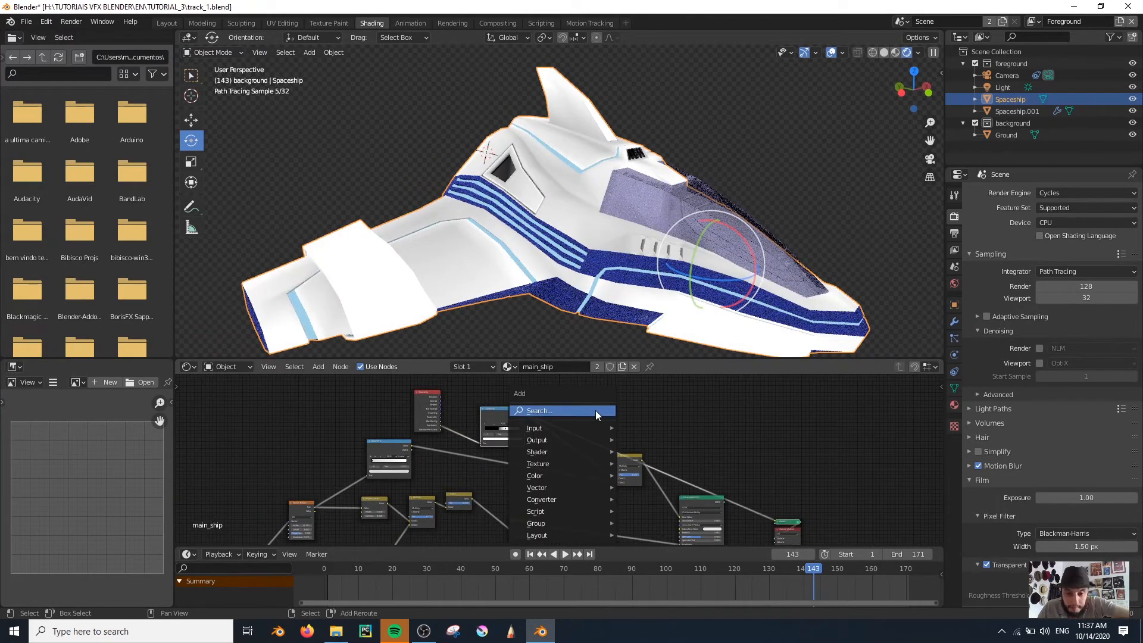
left_click(595, 413)
type("inv")
key("Return")
left_click(598, 447)
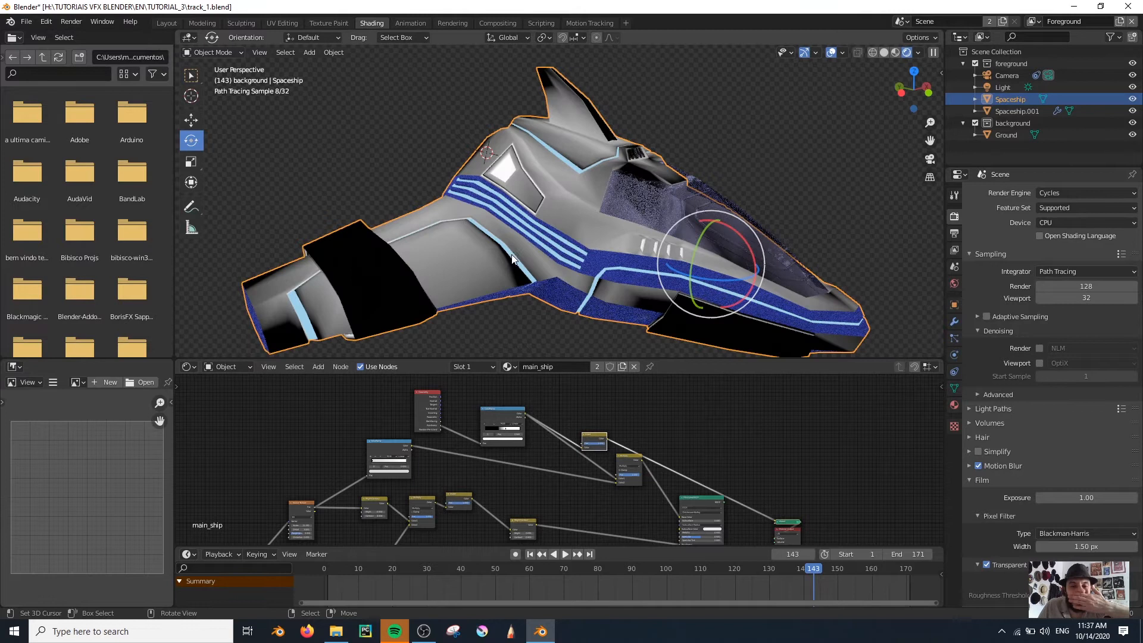
left_click_drag(598, 447, 585, 468)
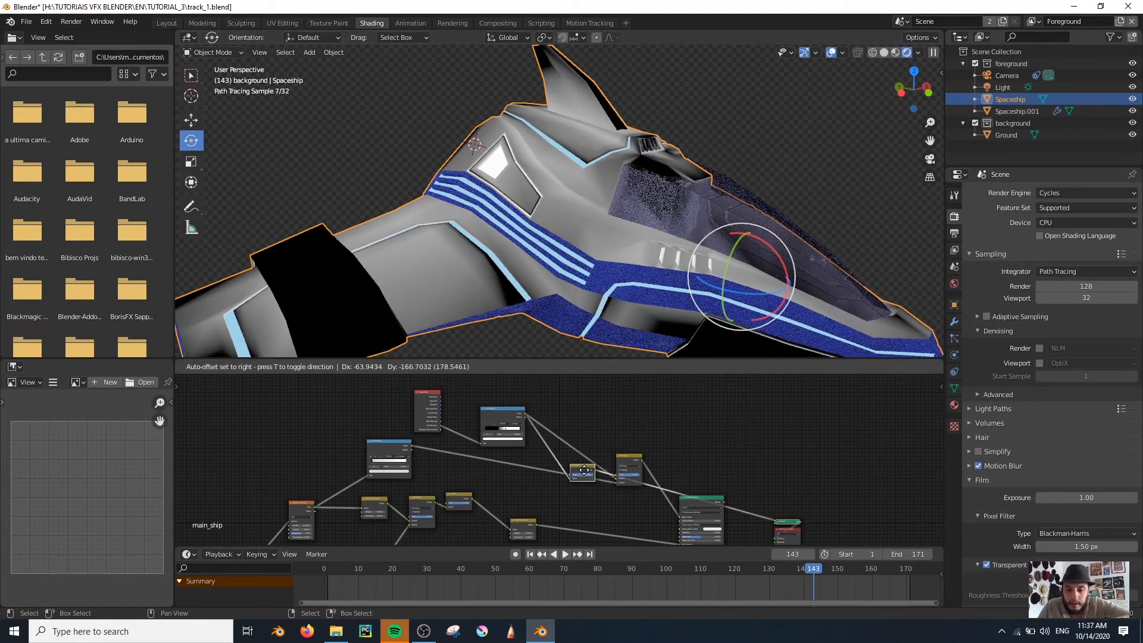
Add a MixRGB node between the Bright/Contrast node and the Principled BSDF, and link Bright/Contrast to its Color2
scroll(599, 523, "up", 6)
middle_click_drag(599, 516, 608, 442)
key("shift+a")
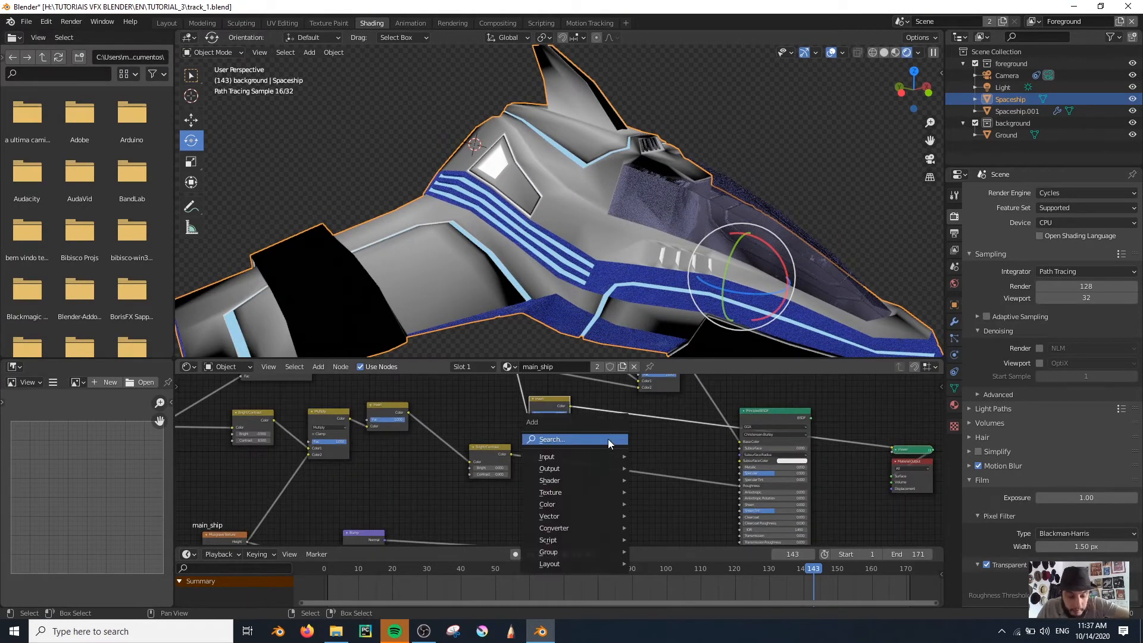
left_click(608, 439)
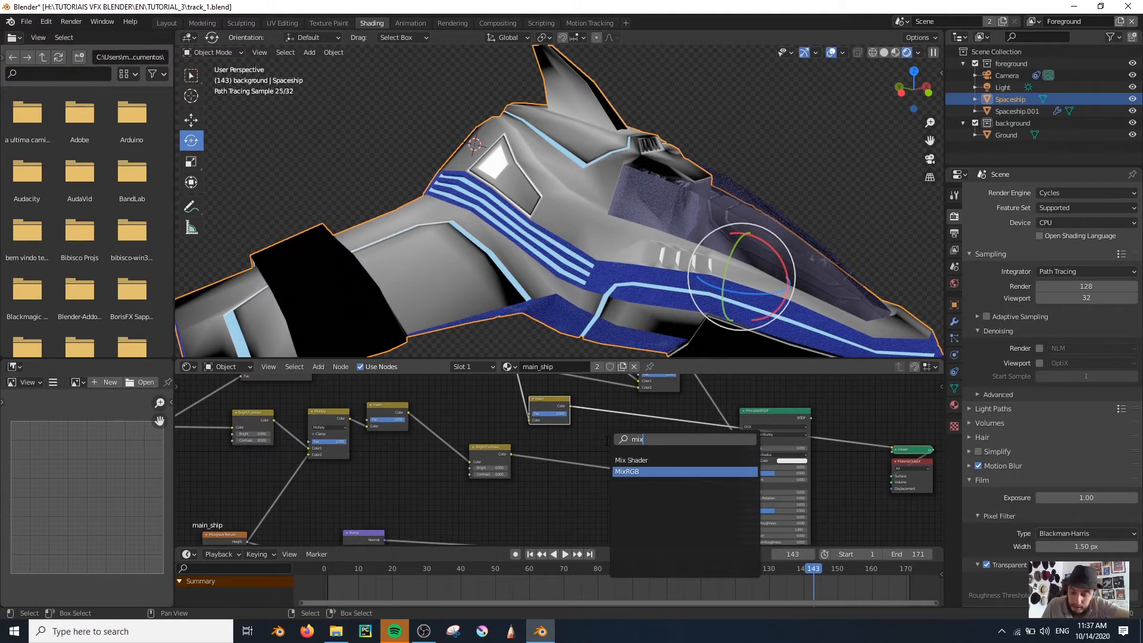
key("Return")
left_click(612, 496)
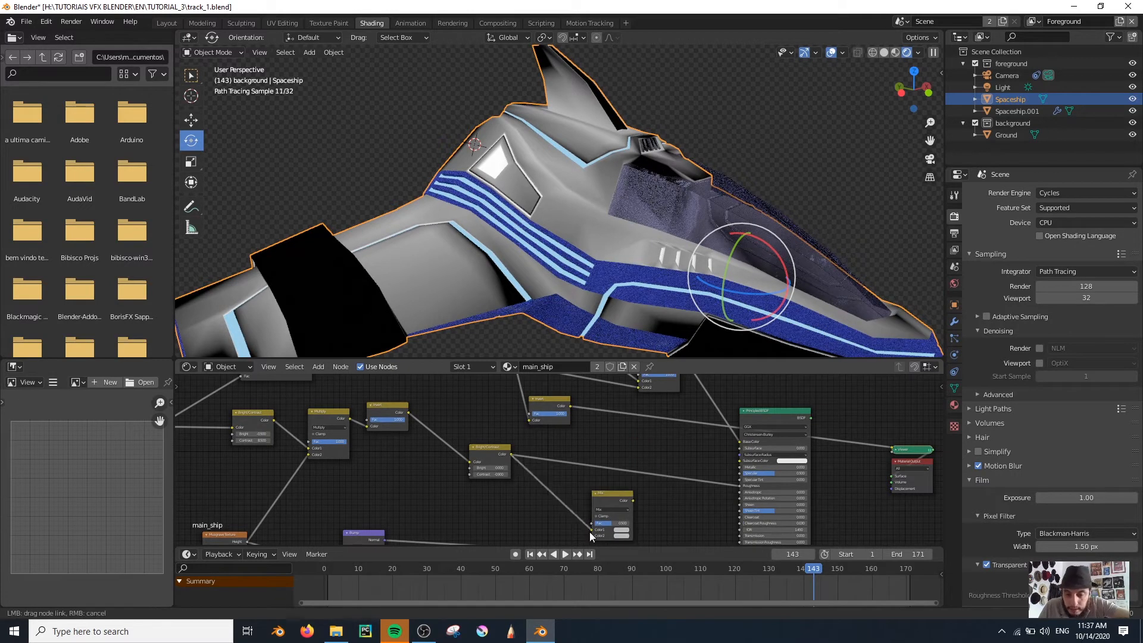
left_click_drag(593, 534, 630, 446)
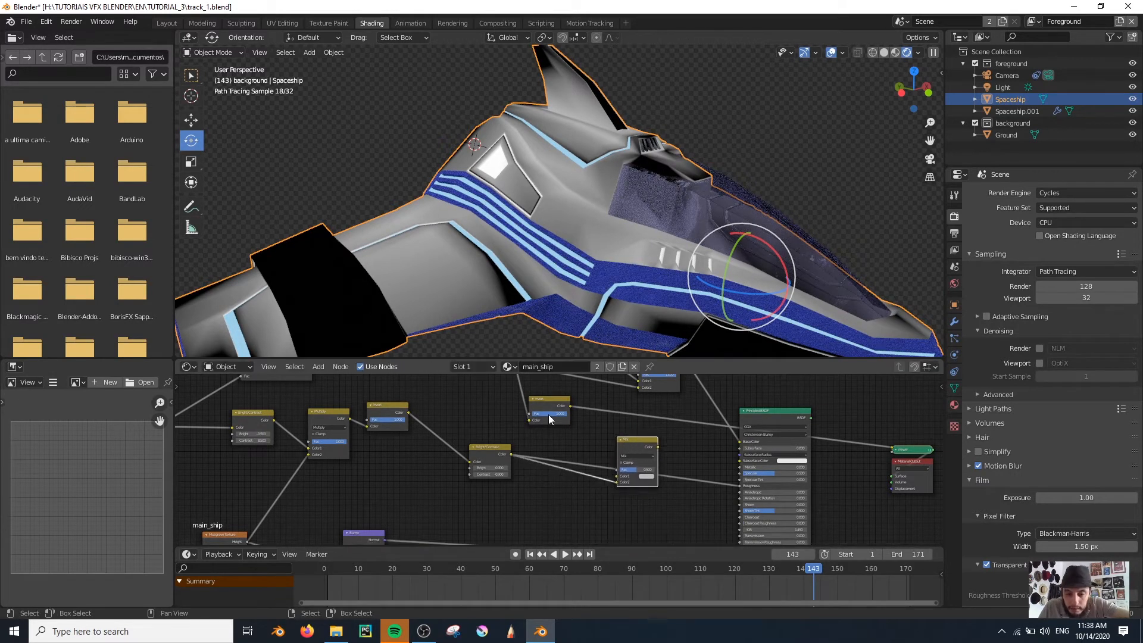
Mix the inverted Pointiness in as Color1 using Screen at full factor, and preview the Bright/Contrast output for comparison
left_click(638, 456)
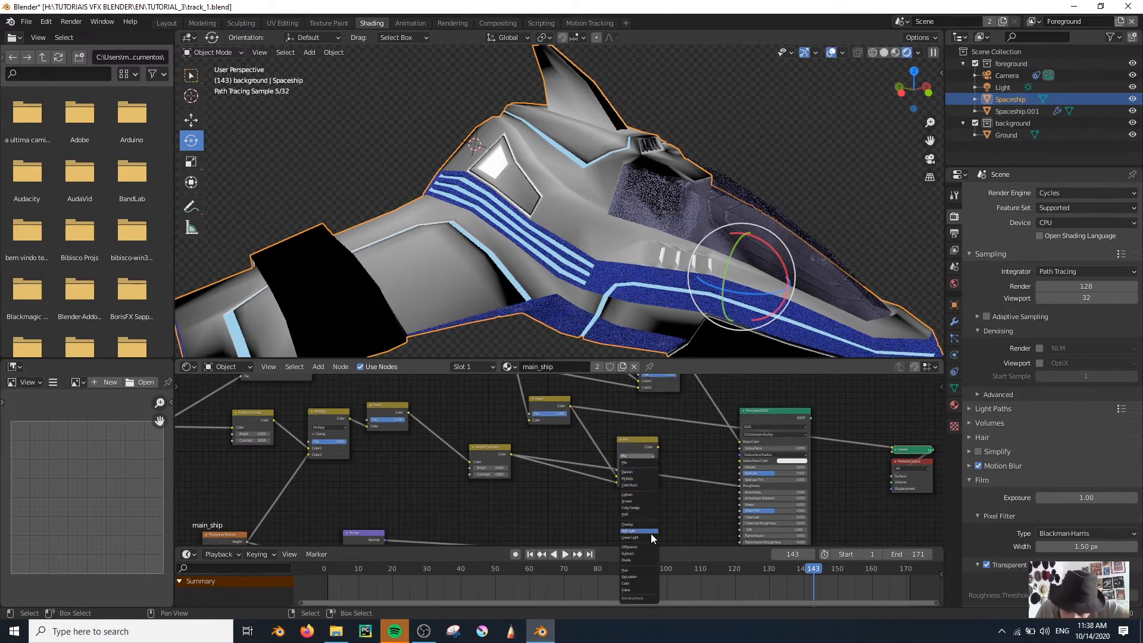
left_click(637, 500)
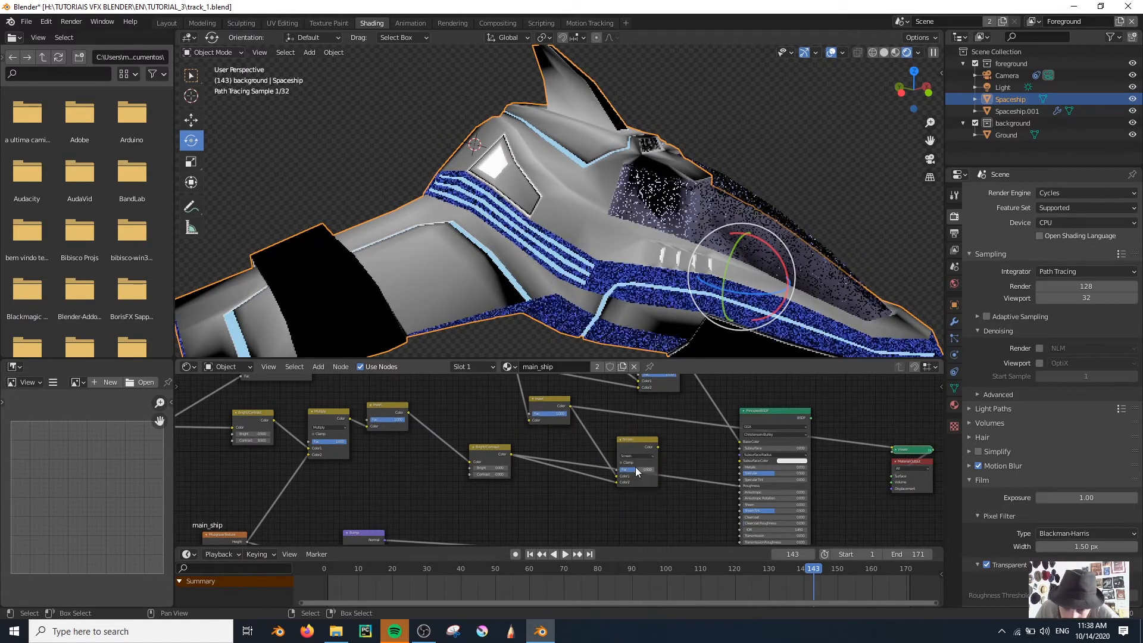
left_click(487, 452, "ctrl+shift")
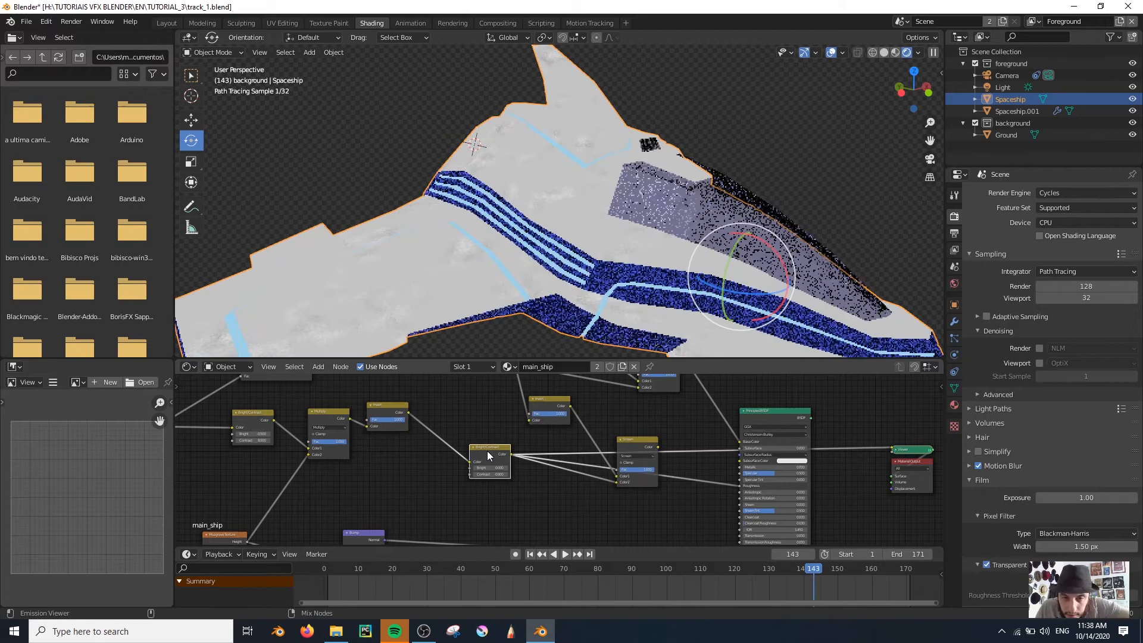
Preview the Screen mix, link it to the Principled BSDF's Roughness, restore the shaded output and check the ship from several angles
left_click(634, 446, "ctrl+shift")
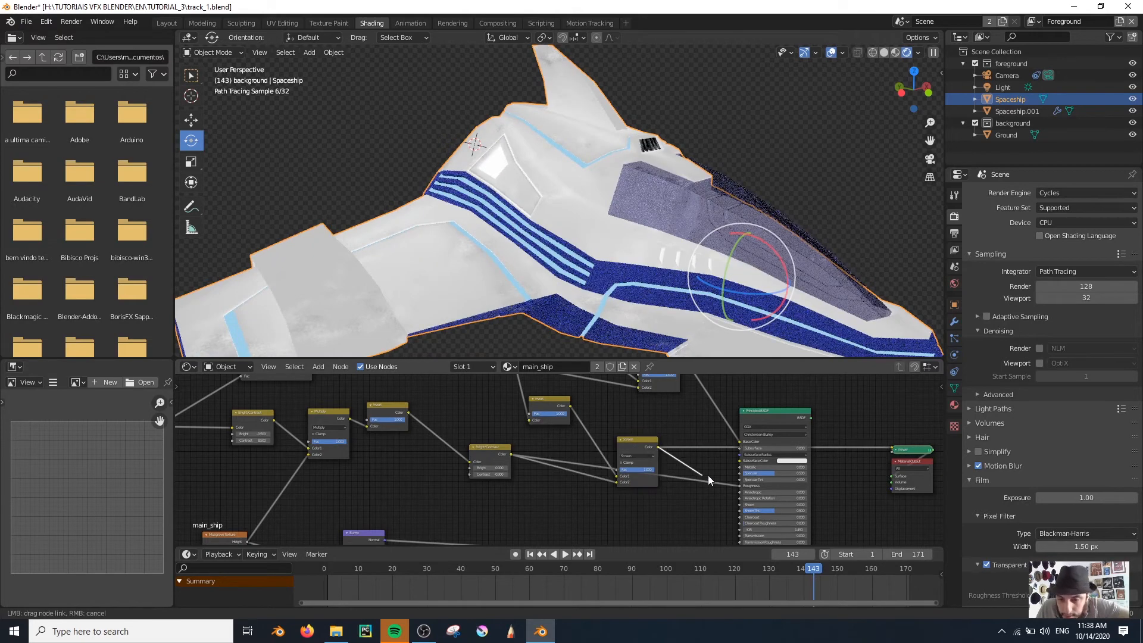
left_click(768, 418, "ctrl+shift")
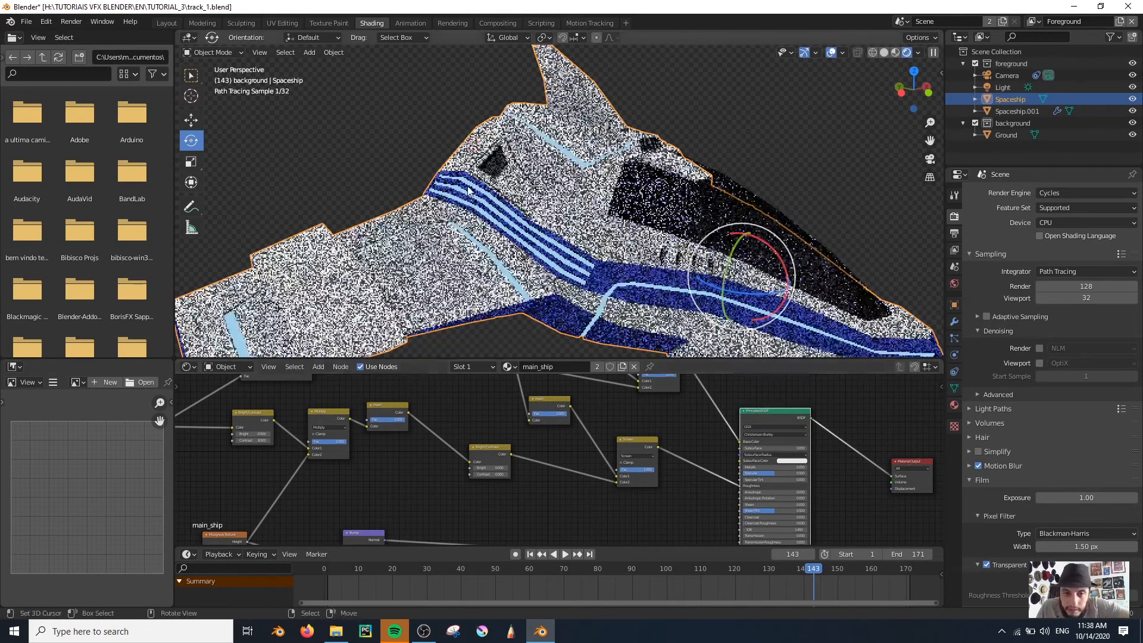
scroll(449, 191, "up", 2)
middle_click_drag(449, 192, 393, 170, "shift")
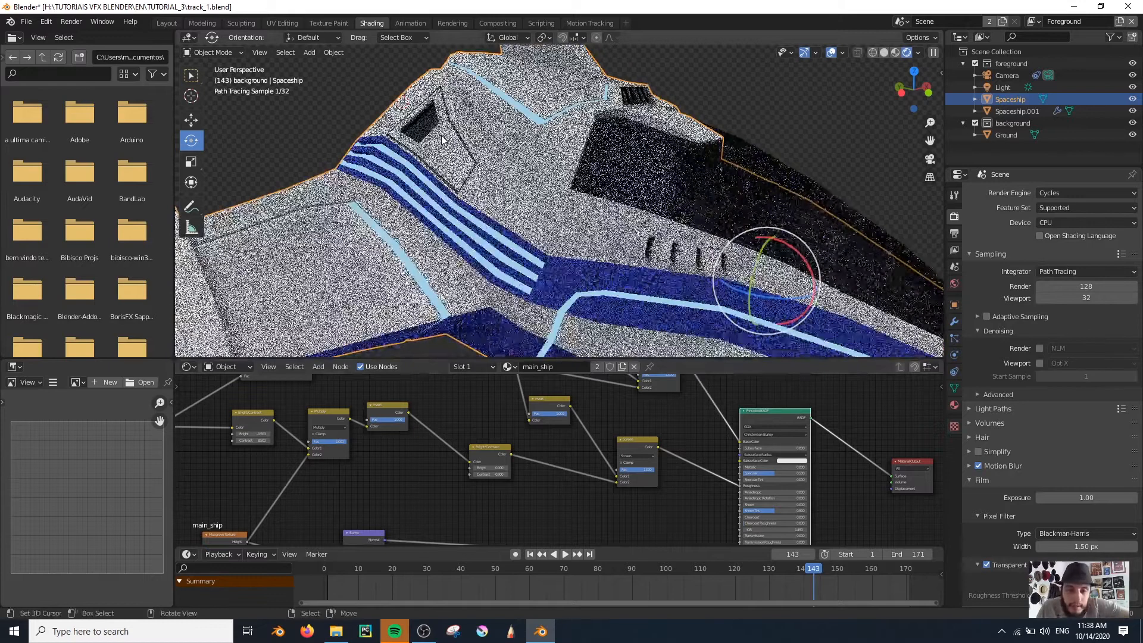
scroll(468, 161, "down", 4)
middle_click_drag(468, 161, 382, 164)
scroll(416, 173, "down", 3)
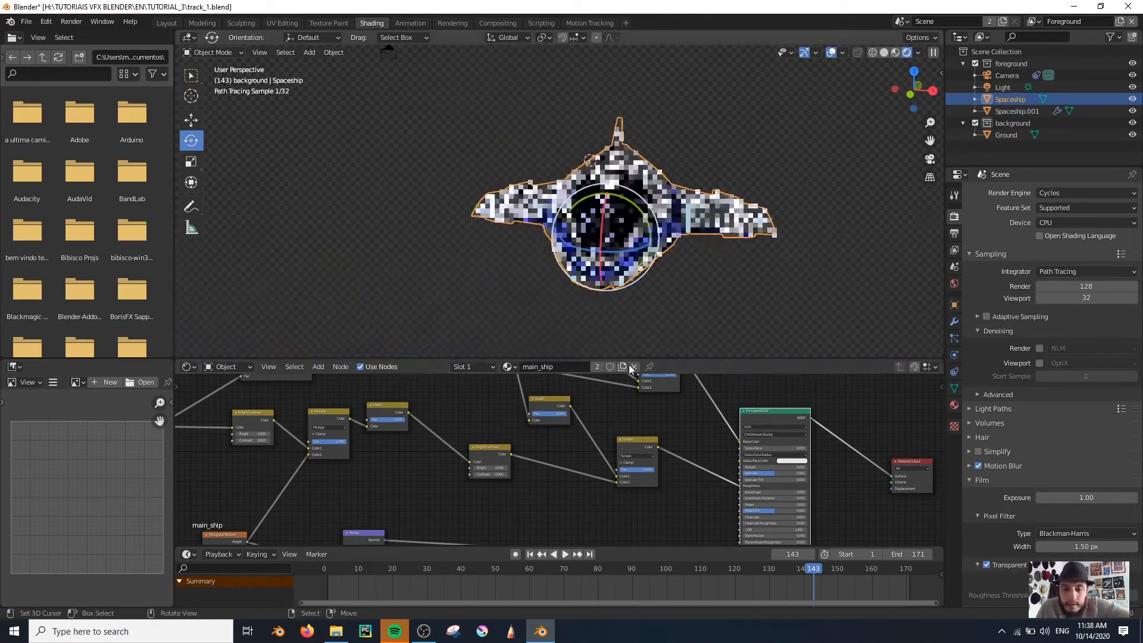
scroll(586, 426, "down", 2)
scroll(586, 427, "down", 1)
middle_click_drag(688, 377, 696, 442)
scroll(529, 256, "up", 4)
middle_click_drag(530, 256, 615, 251)
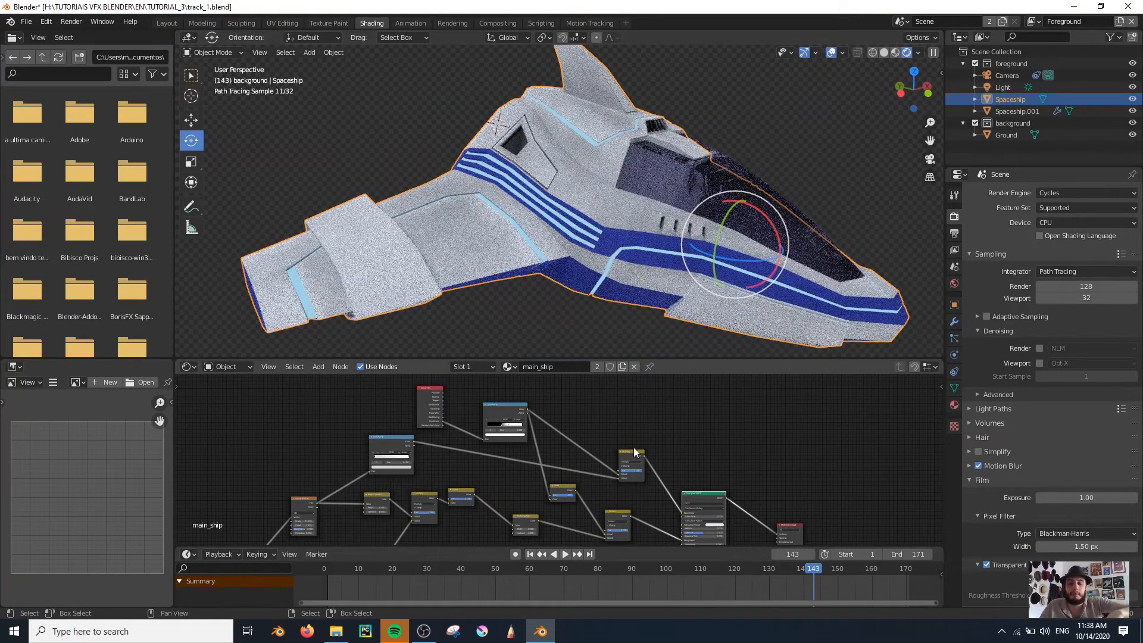
Select and copy main_ship's Geometry, Pointiness ColorRamp, Multiply, Invert and Screen nodes
scroll(622, 453, "down", 3)
scroll(557, 455, "up", 8)
middle_click_drag(545, 449, 574, 438)
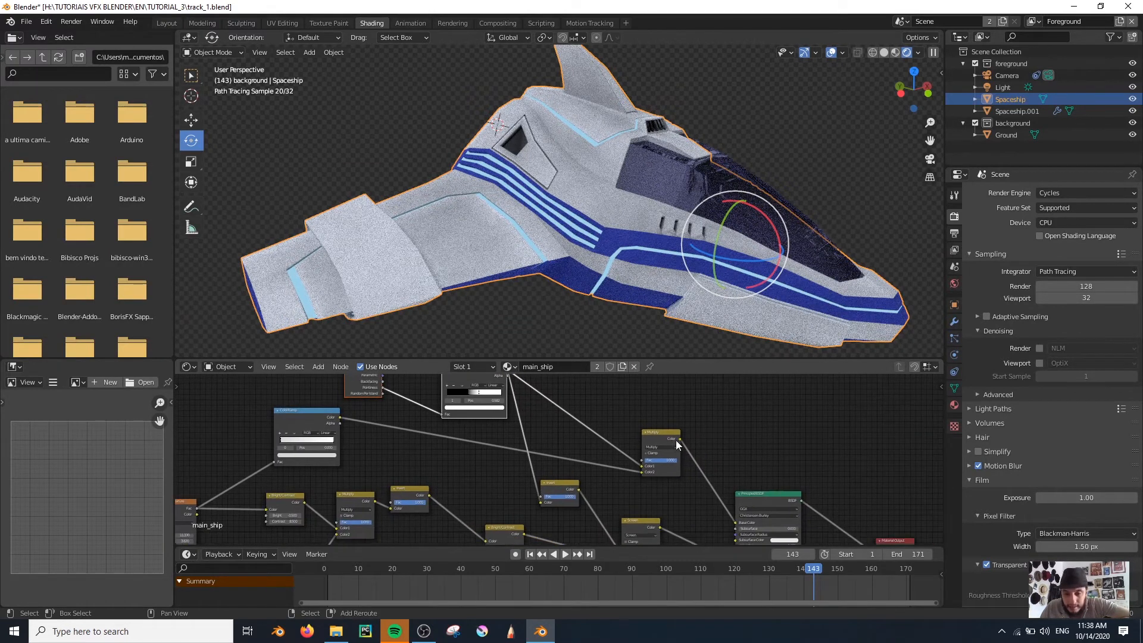
left_click(560, 487, "shift")
left_click(645, 530, "shift")
middle_click_drag(646, 531, 603, 475)
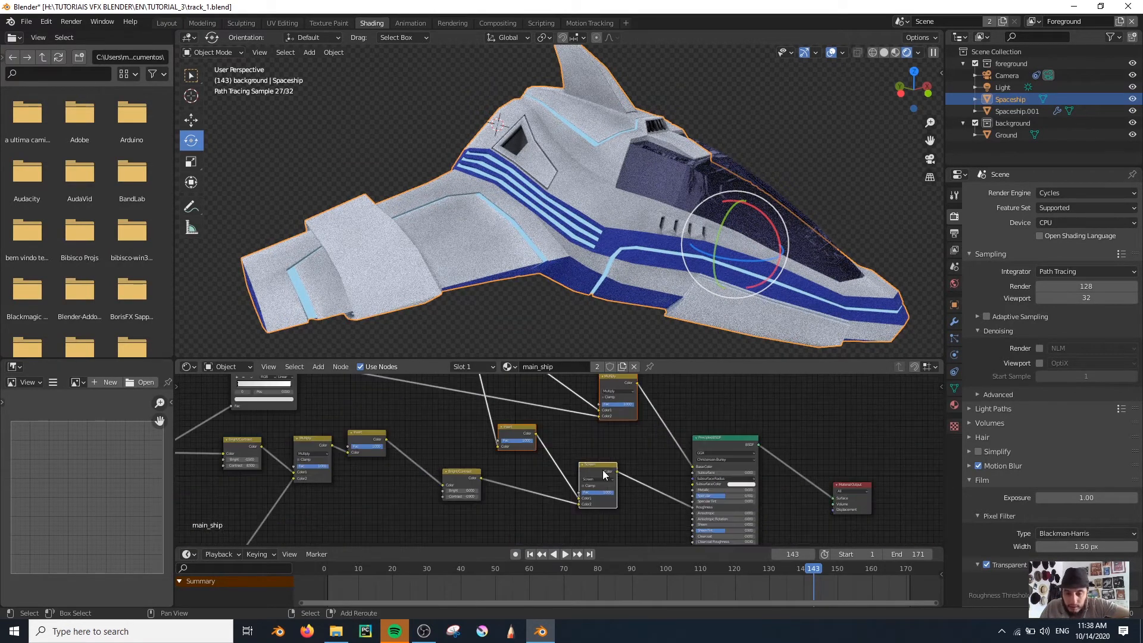
Paste the copied Pointiness nodes above the main_ship_blue node tree and restart the rendered viewport preview by way of Solid shading
left_click(954, 405)
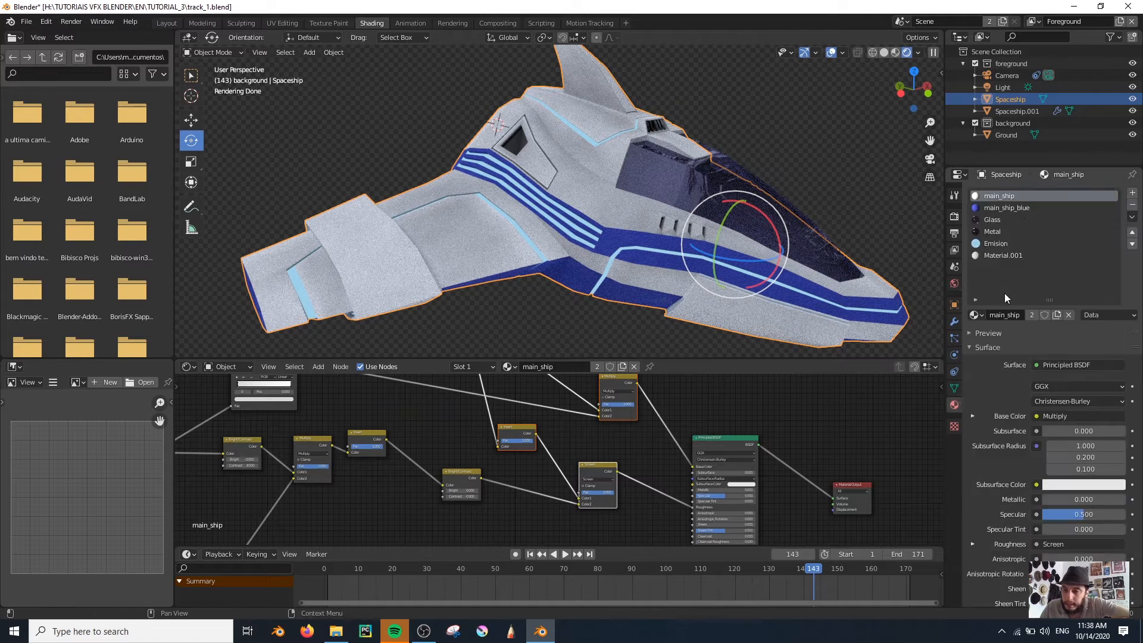
left_click(1015, 208)
scroll(676, 447, "down", 5)
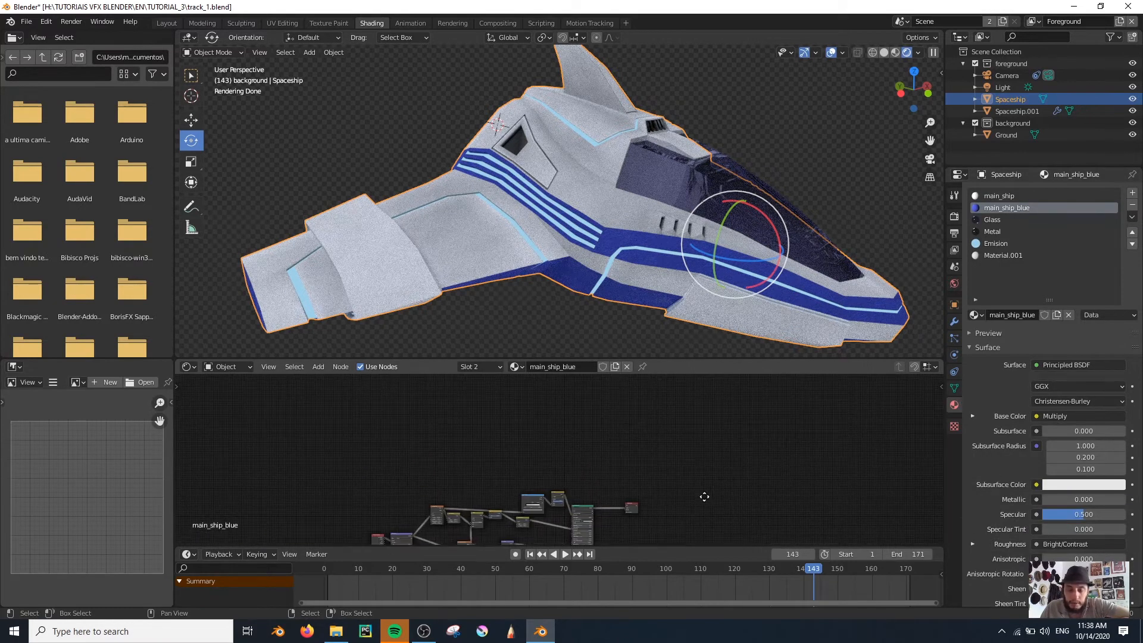
scroll(647, 469, "up", 3)
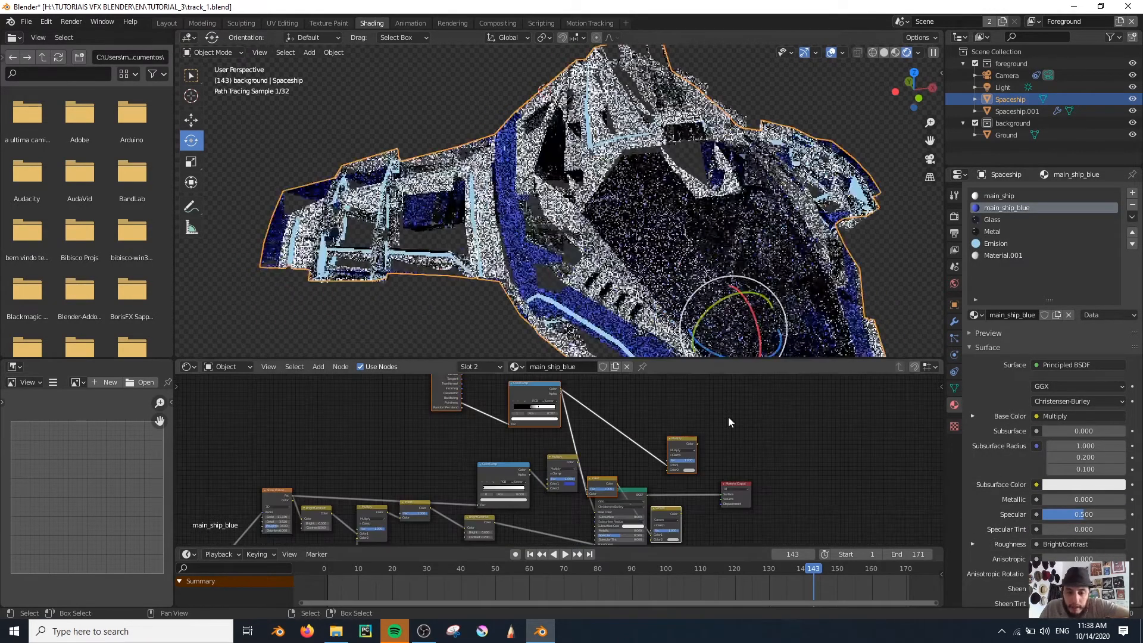
left_click_drag(539, 386, 503, 472)
scroll(548, 238, "down", 1)
key("z")
left_click(651, 247)
key("z")
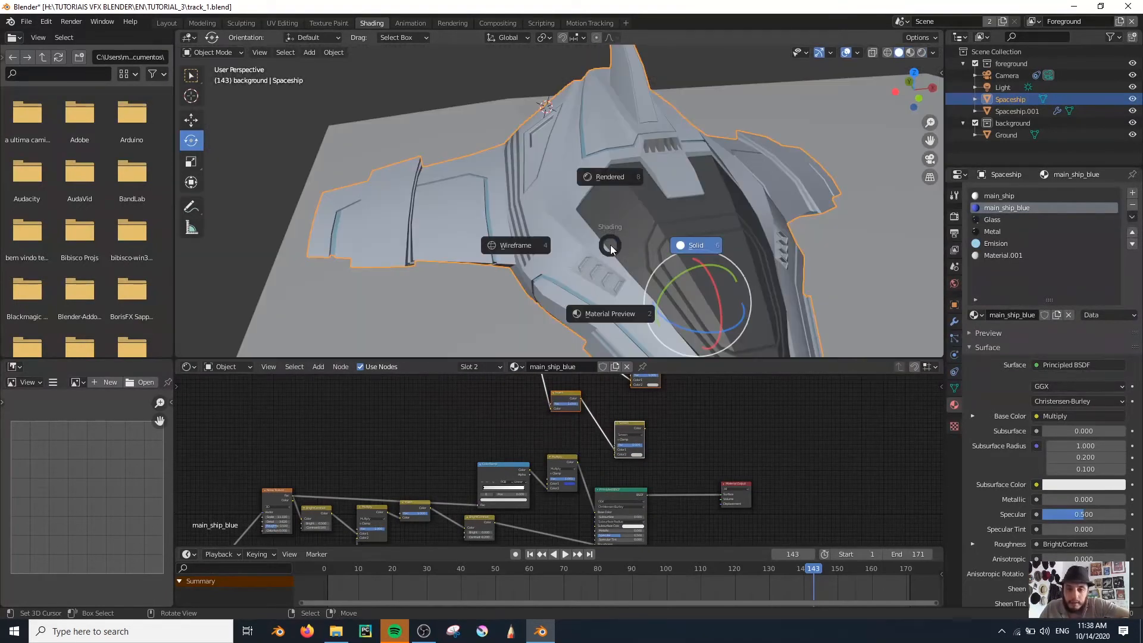
left_click(595, 215)
Place Invert and Screen beside the Principled BSDF, feed Bright/Contrast into Screen's Color2, and link Screen to Roughness
left_click_drag(554, 388, 629, 464)
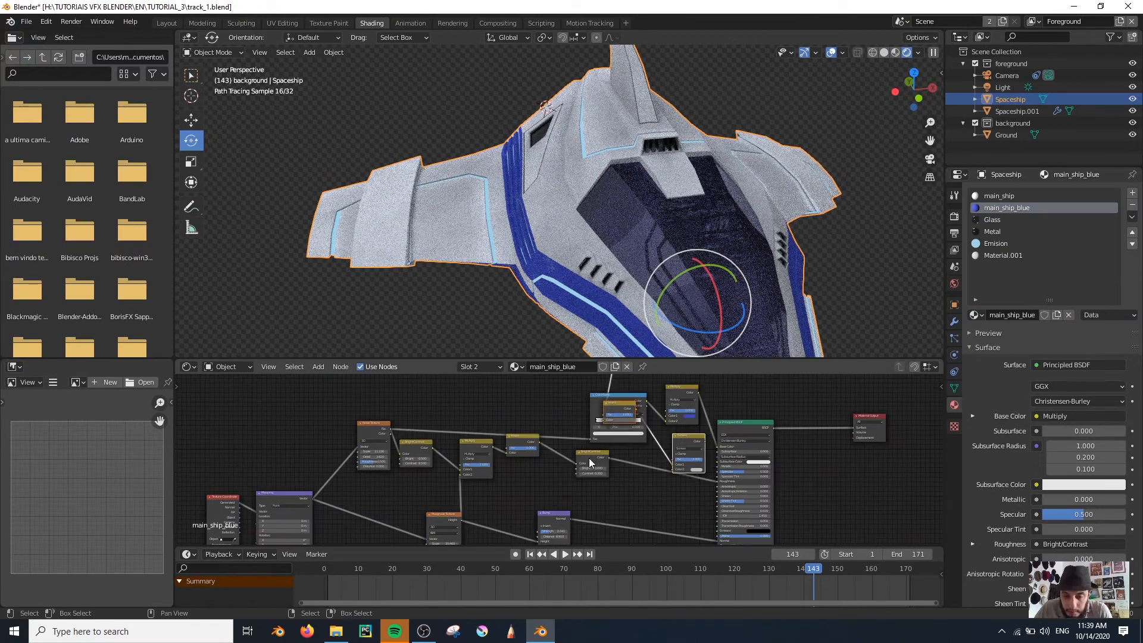
left_click_drag(590, 463, 577, 479)
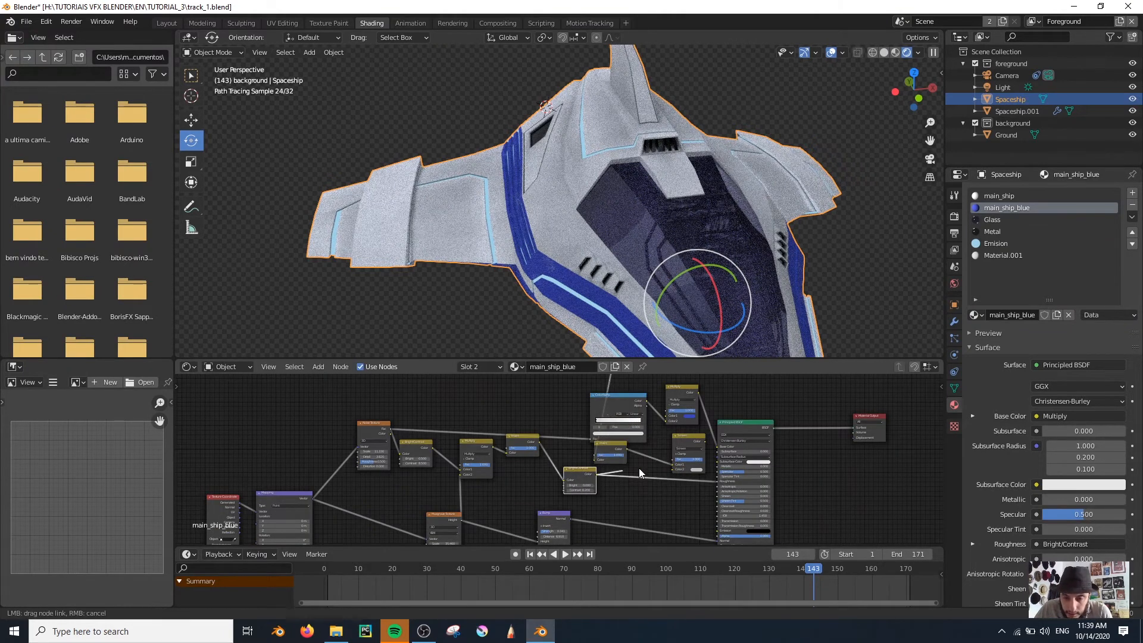
left_click_drag(667, 469, 718, 480)
scroll(707, 469, "up", 5)
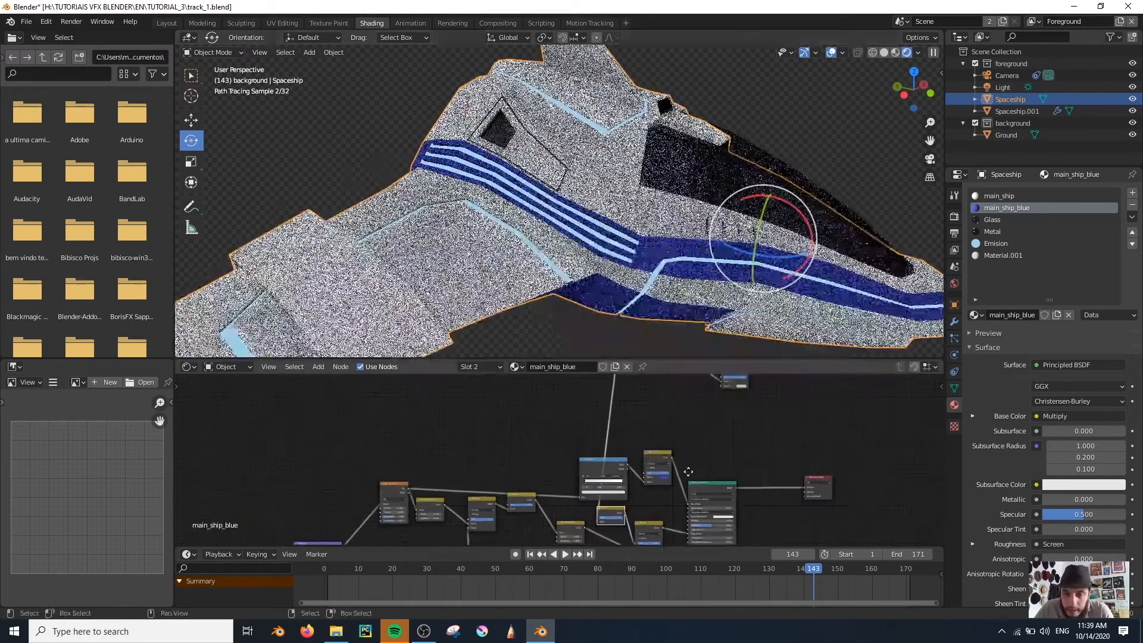
Move main_ship_blue's pasted Geometry and Pointiness ColorRamp nodes close above the existing nodes, near the unlinked Multiply node
middle_click_drag(558, 460, 568, 492)
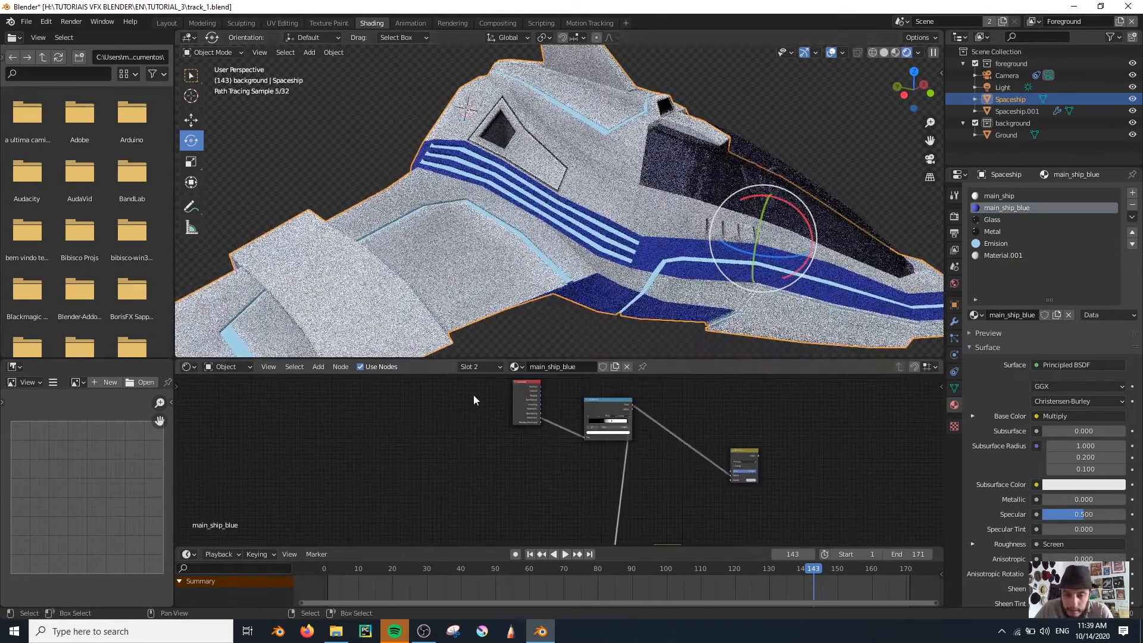
left_click_drag(473, 395, 619, 473)
key("g")
left_click(566, 501)
middle_click_drag(566, 500, 543, 418)
left_click_drag(734, 399, 726, 436)
Link the existing blue color mix to the pasted Multiply's Color2 and connect that Multiply to Base Color
left_click(657, 470)
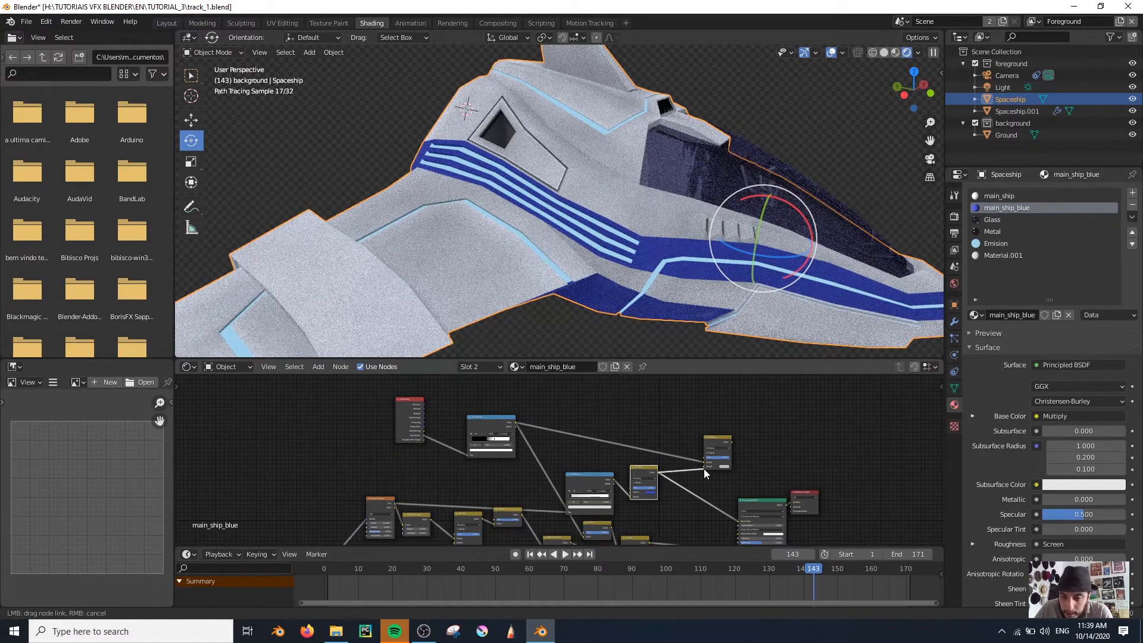
left_click_drag(704, 467, 699, 448)
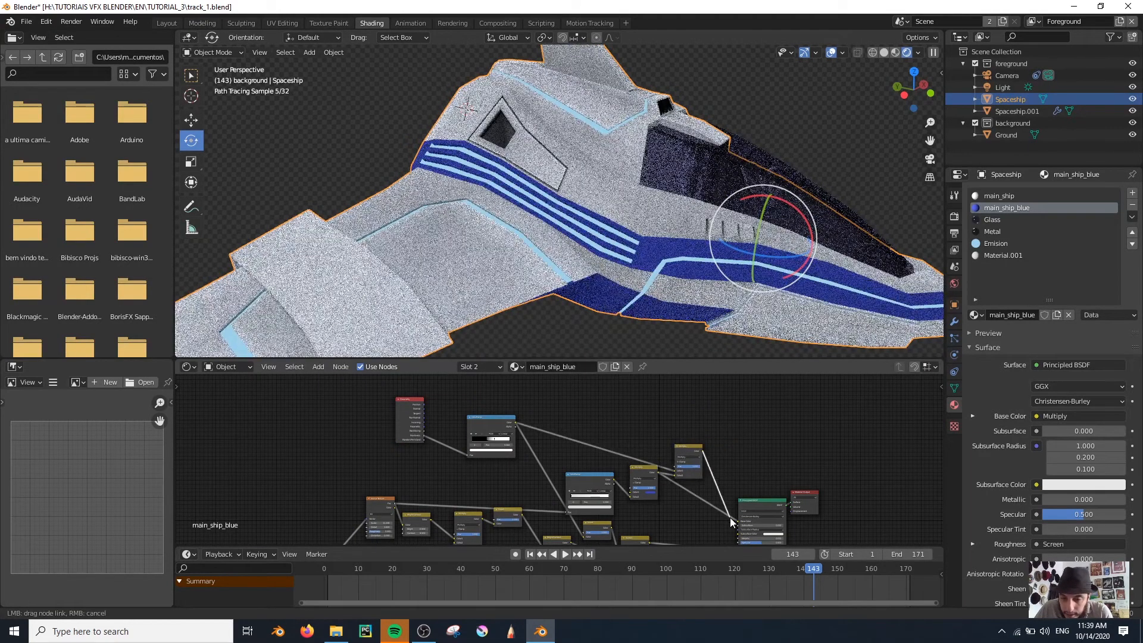
left_click_drag(729, 517, 737, 520)
Examine the shaded blue stripes and their edges on the ship's side from close up
scroll(669, 301, "up", 8)
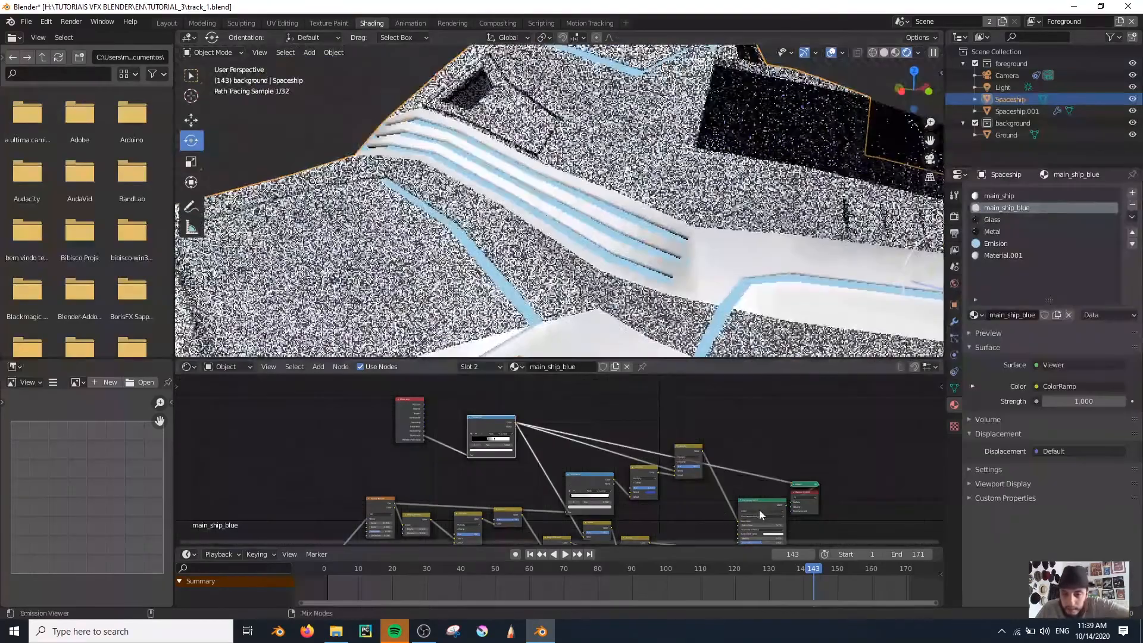
left_click(759, 509, "ctrl+shift")
middle_click_drag(689, 324, 625, 315)
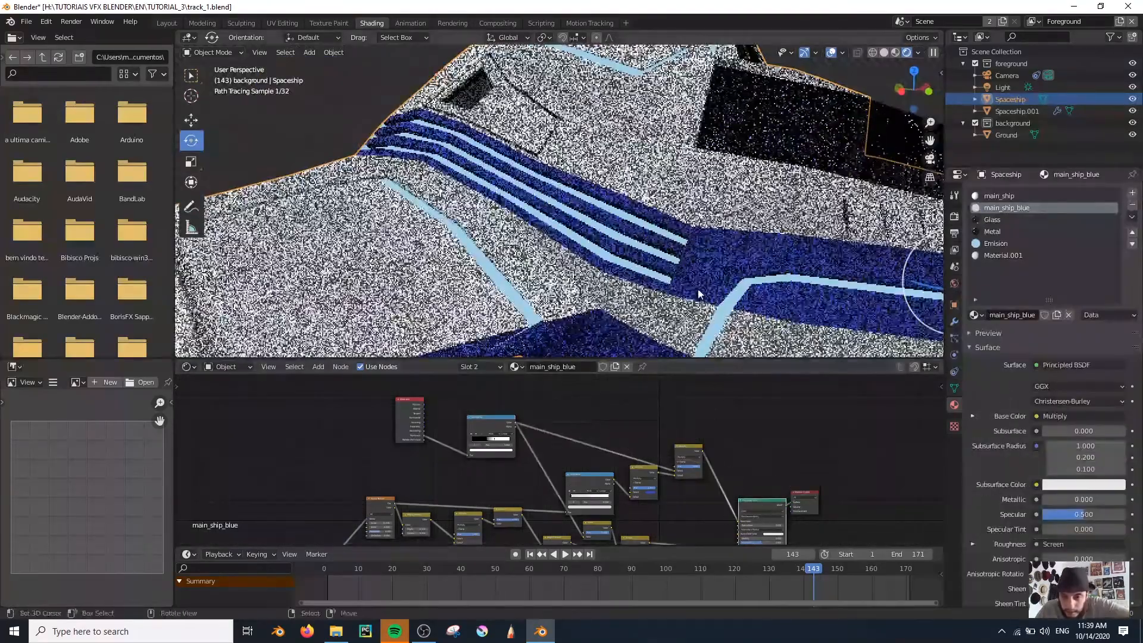
scroll(699, 294, "up", 3)
middle_click_drag(748, 311, 595, 258, "shift")
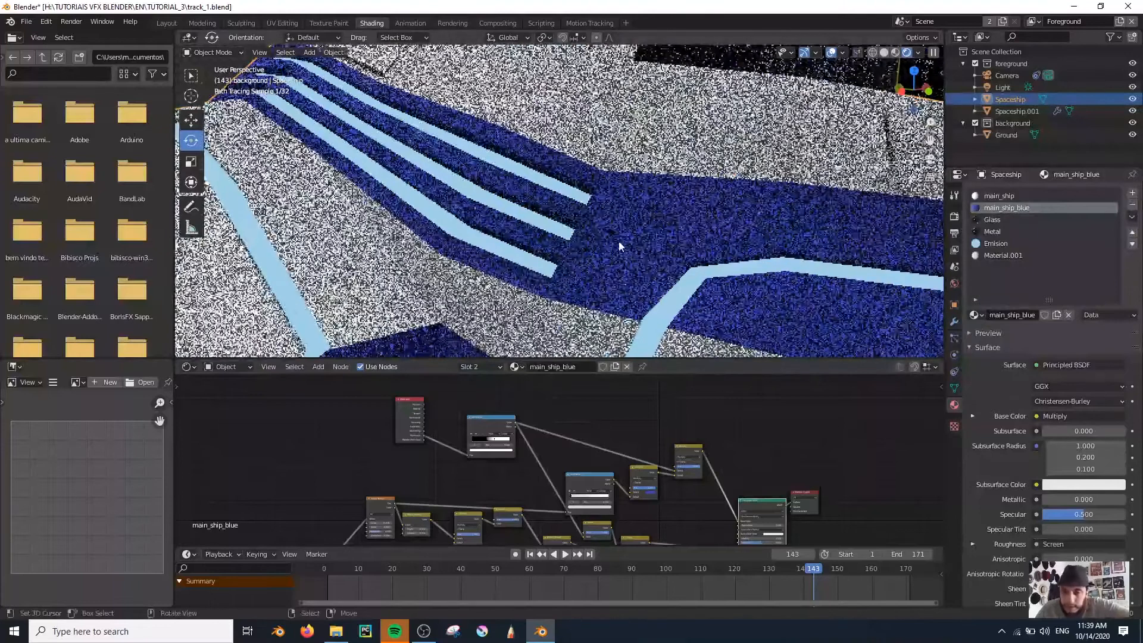
scroll(646, 247, "down", 8)
middle_click_drag(646, 248, 454, 241)
right_click(451, 235)
right_click(654, 217)
Paste the Pointiness nodes above the Metal material's node tree and restart the rendered viewport preview by way of Solid shading
scroll(605, 427, "down", 3)
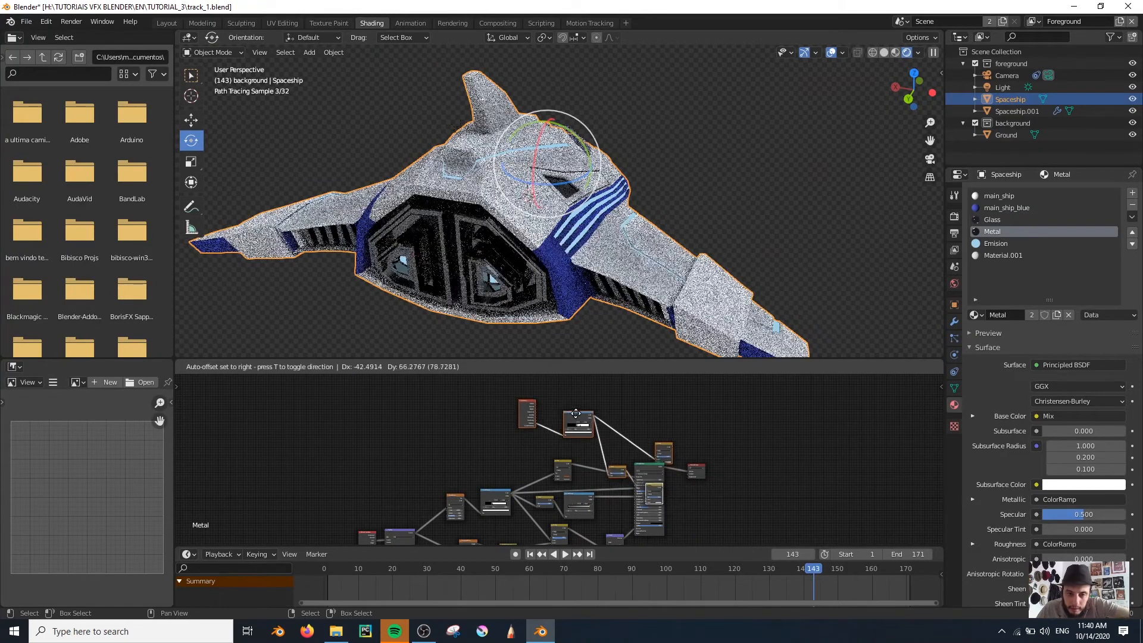
key("z")
left_click(644, 268)
key("z")
left_click(629, 209)
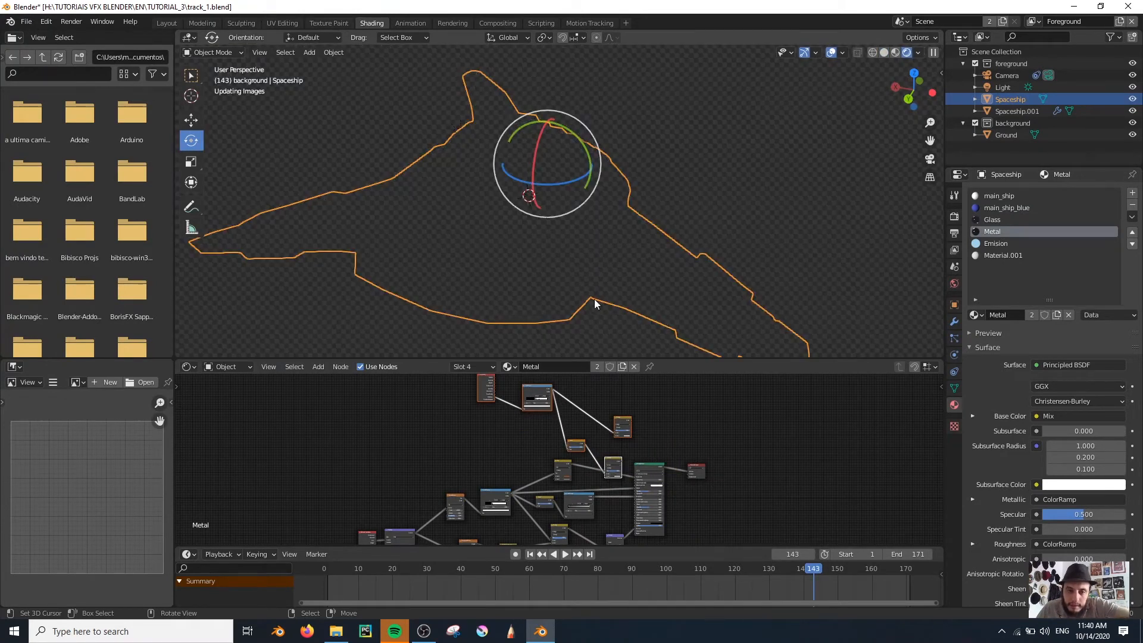
scroll(533, 248, "up", 1)
scroll(534, 248, "down", 3)
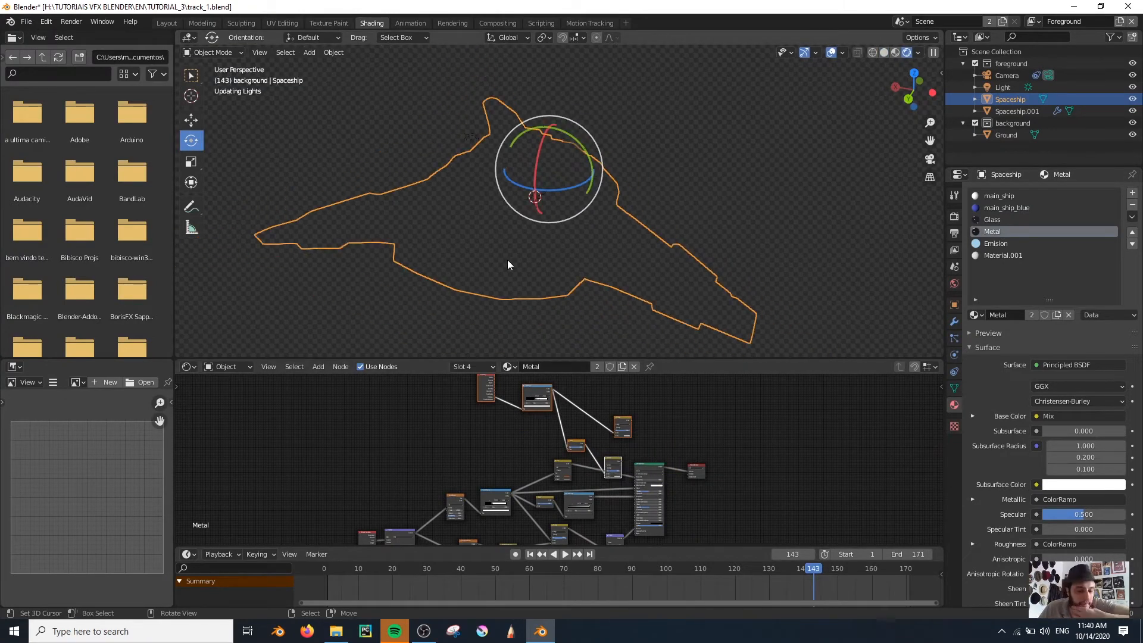
Place Metal's pasted Invert and Screen nodes between the roughness ColorRamp and the Principled BSDF
mouse_move(423, 630)
scroll(738, 450, "up", 5)
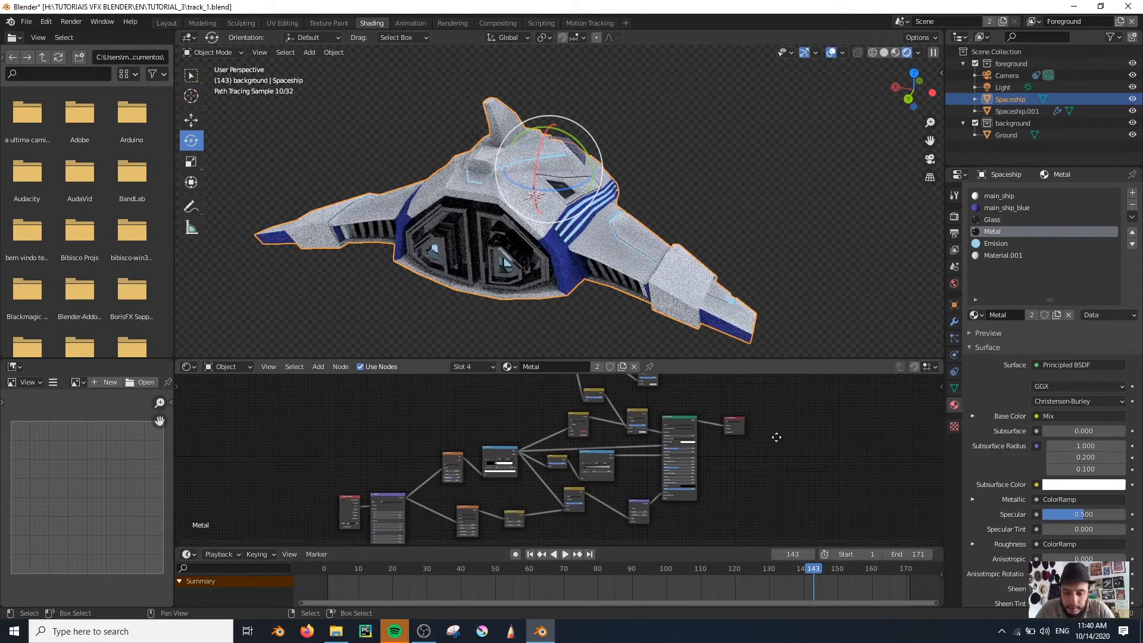
scroll(660, 491, "down", 3)
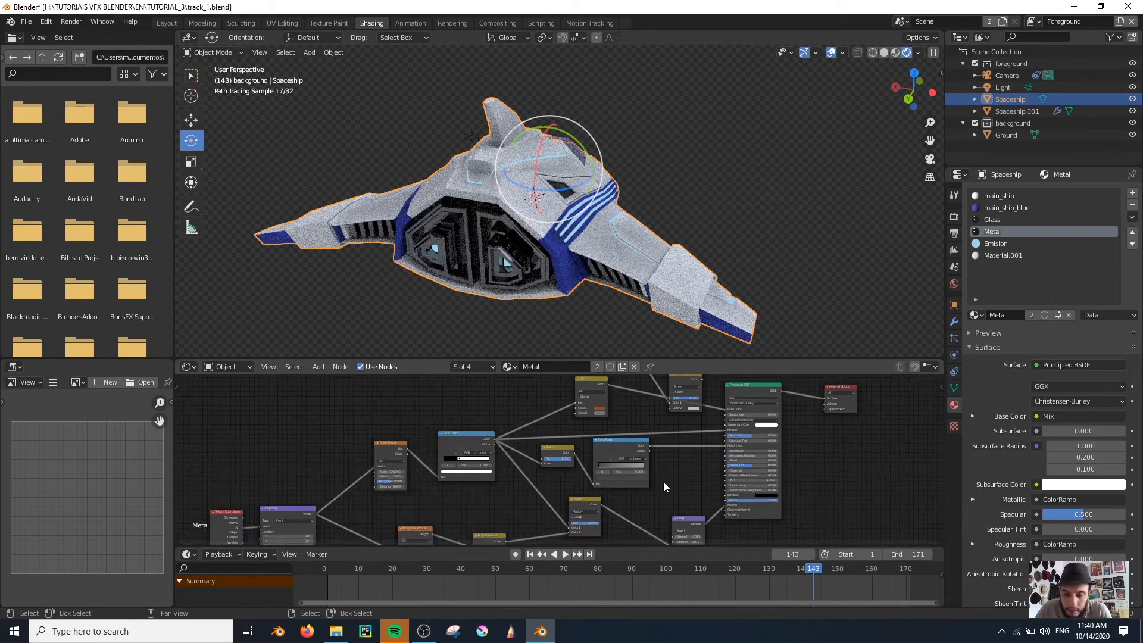
left_click_drag(675, 519, 468, 441)
left_click_drag(438, 404, 437, 403)
middle_click_drag(587, 393, 567, 486)
left_click_drag(535, 436, 523, 467)
middle_click_drag(593, 407, 601, 484)
scroll(616, 475, "down", 1)
left_click_drag(591, 406, 655, 455)
left_click_drag(654, 454, 640, 517)
Align the Invert and Screen nodes in one row by scaling them to 0 along Y
key("s")
key("y")
key("0")
key("Return")
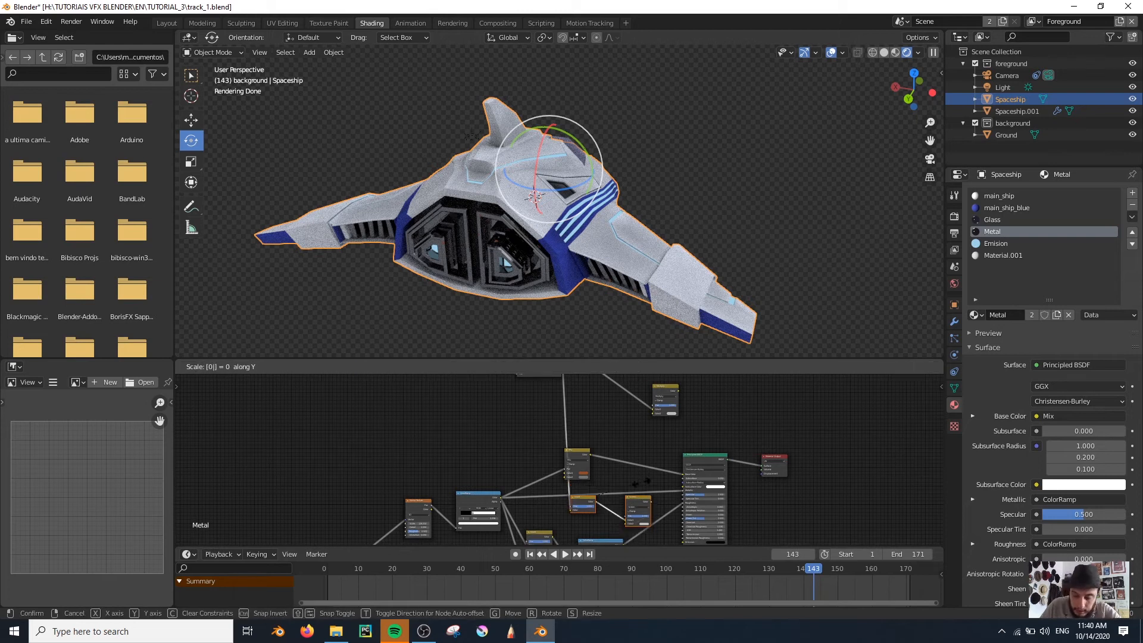
left_click(607, 445)
Move the Geometry and Pointiness ColorRamp away from the Metal tree and route the roughness ColorRamp through Screen into Roughness
scroll(605, 446, "down", 4)
middle_click_drag(604, 446, 622, 500)
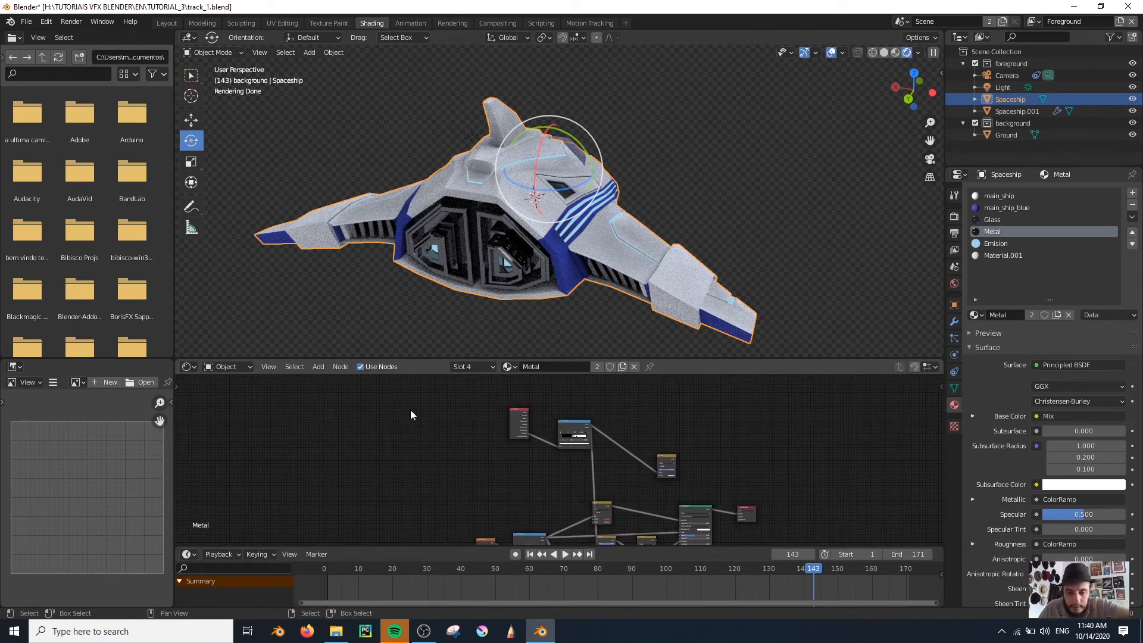
left_click_drag(562, 491, 563, 491)
left_click_drag(527, 488, 541, 452)
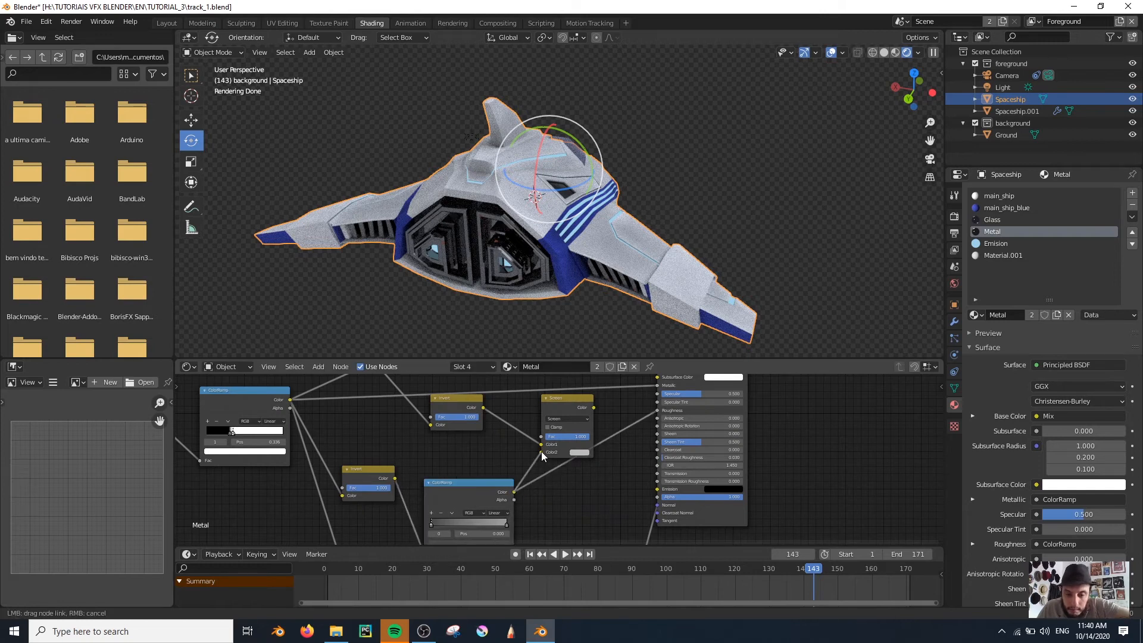
left_click_drag(593, 408, 658, 411)
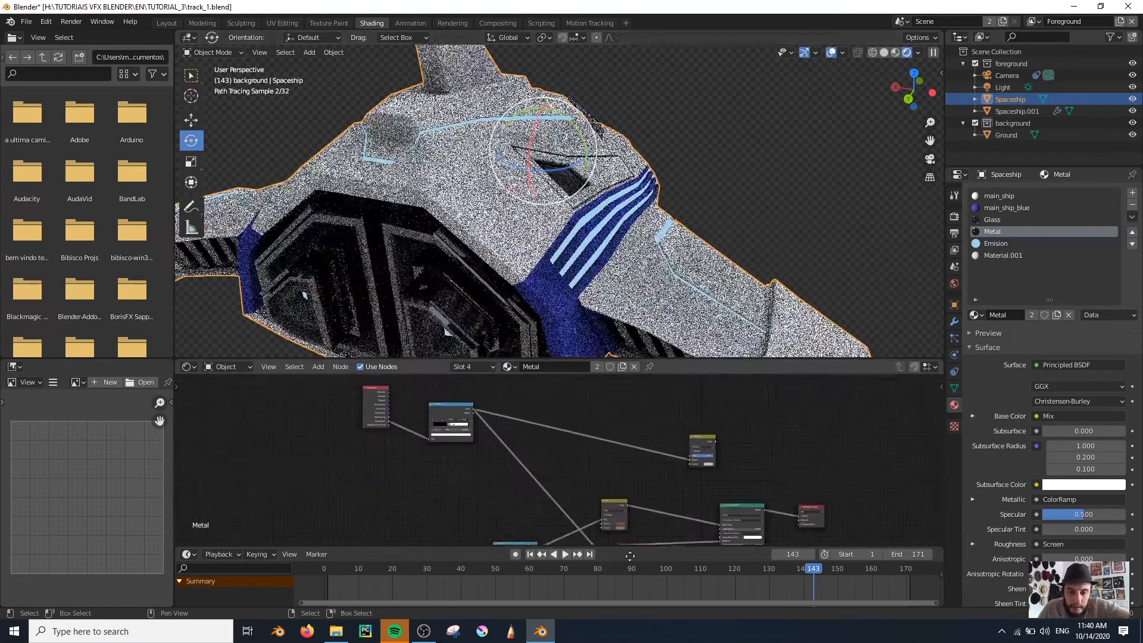
Preview the Pointiness ColorRamp on the engine section, return to the Principled BSDF output and examine the metal parts
middle_click_drag(449, 313, 488, 268)
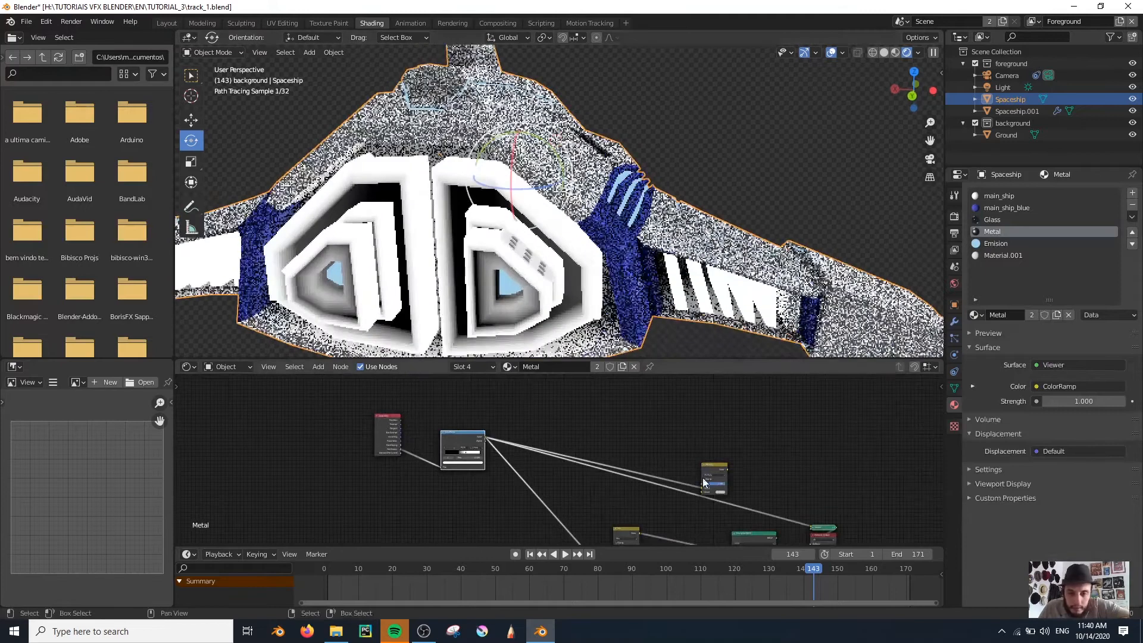
middle_click_drag(717, 488, 558, 395)
left_click(603, 451, "ctrl+shift")
scroll(468, 285, "up", 5)
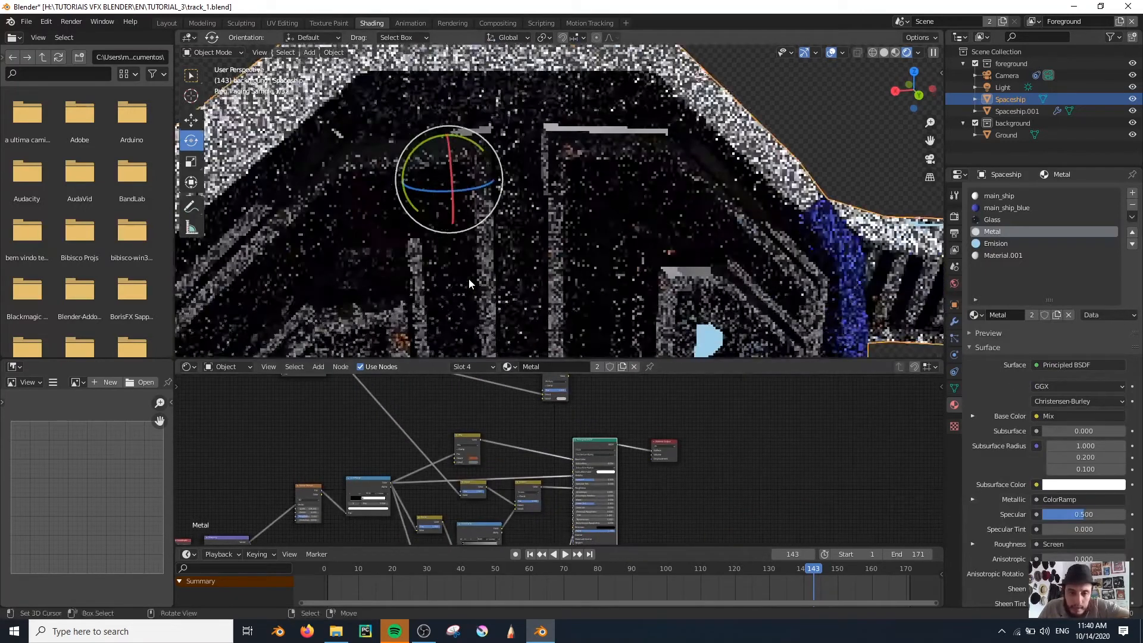
scroll(468, 286, "down", 5)
scroll(485, 234, "up", 4)
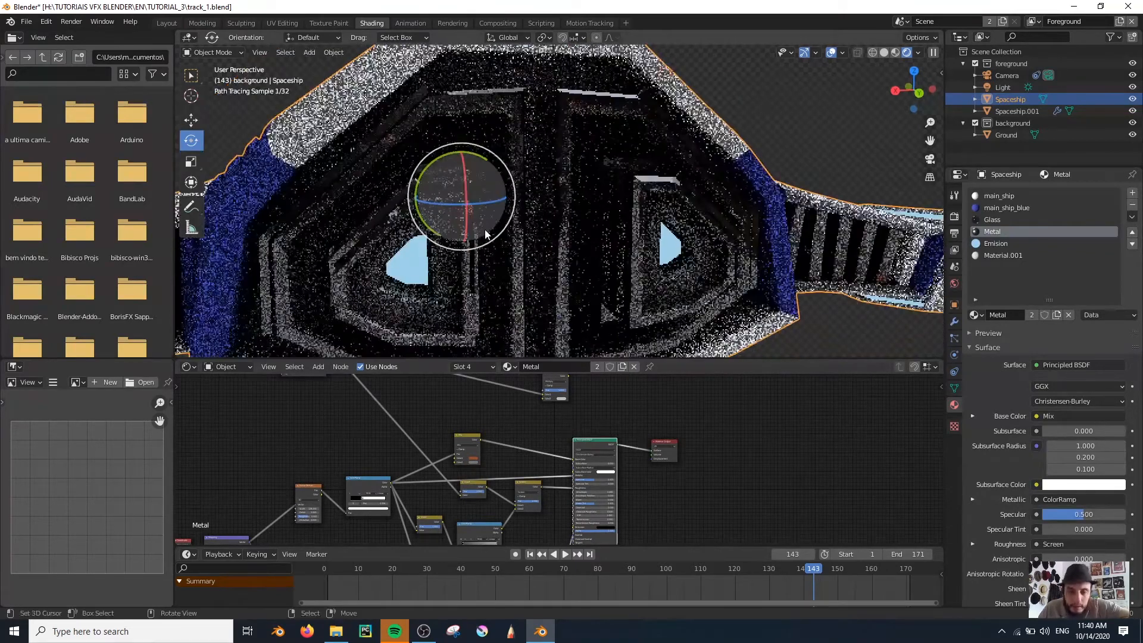
scroll(485, 233, "down", 3)
middle_click_drag(557, 259, 532, 274)
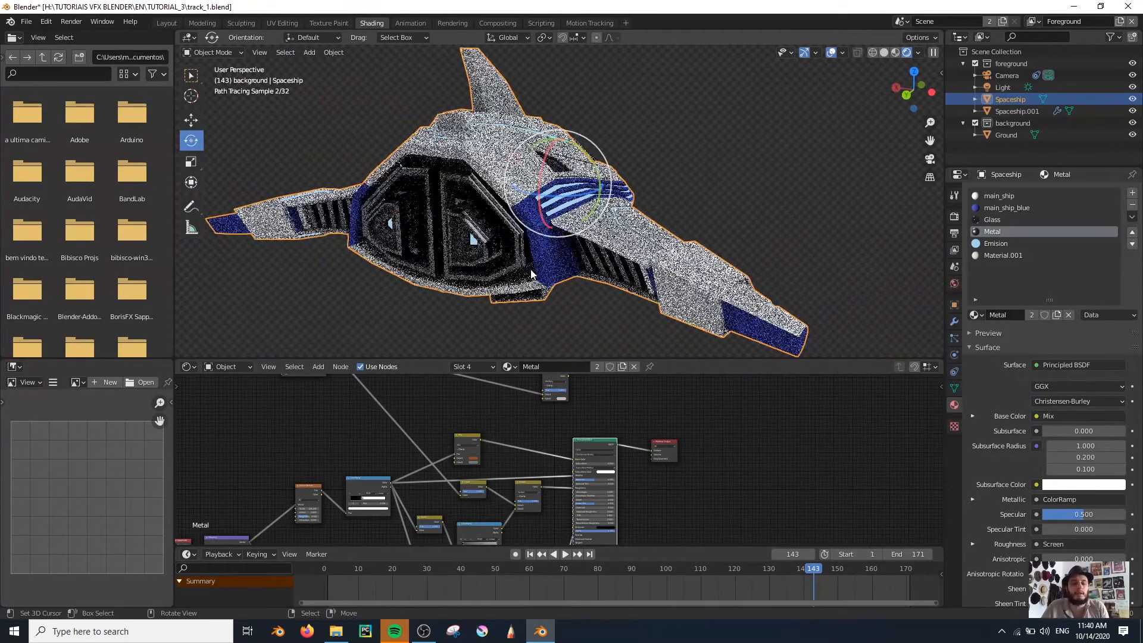
Insert the pasted Multiply between Metal's Mix node and Base Color, with Mix feeding its Color2, and check the ship
scroll(534, 454, "up", 3)
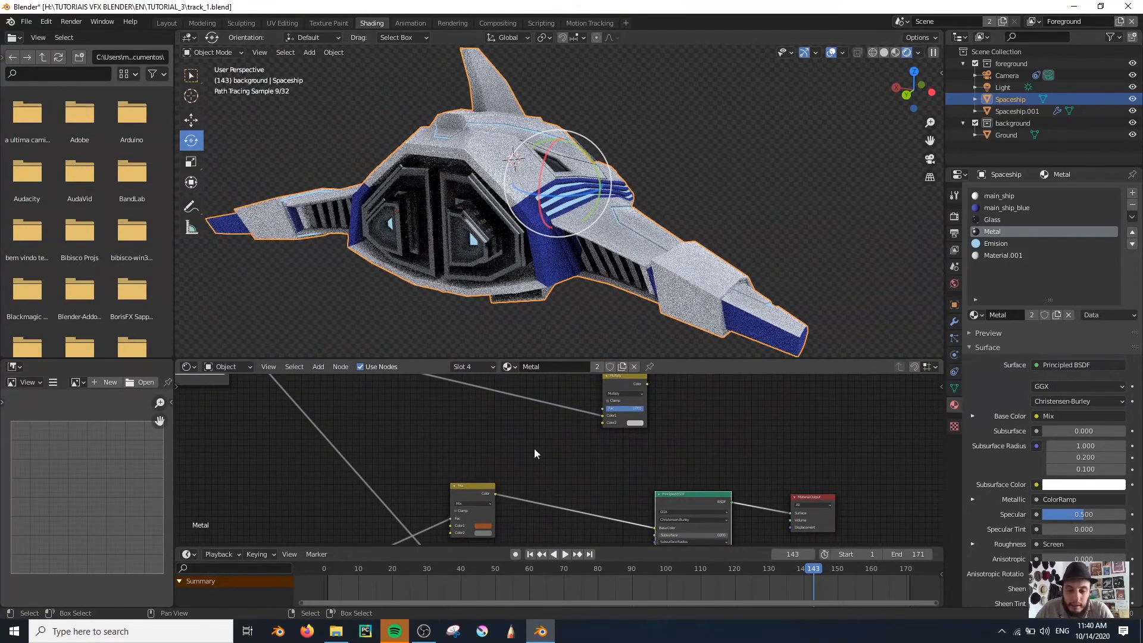
left_click_drag(604, 424, 603, 423)
left_click_drag(624, 379, 655, 528)
scroll(430, 261, "up", 5)
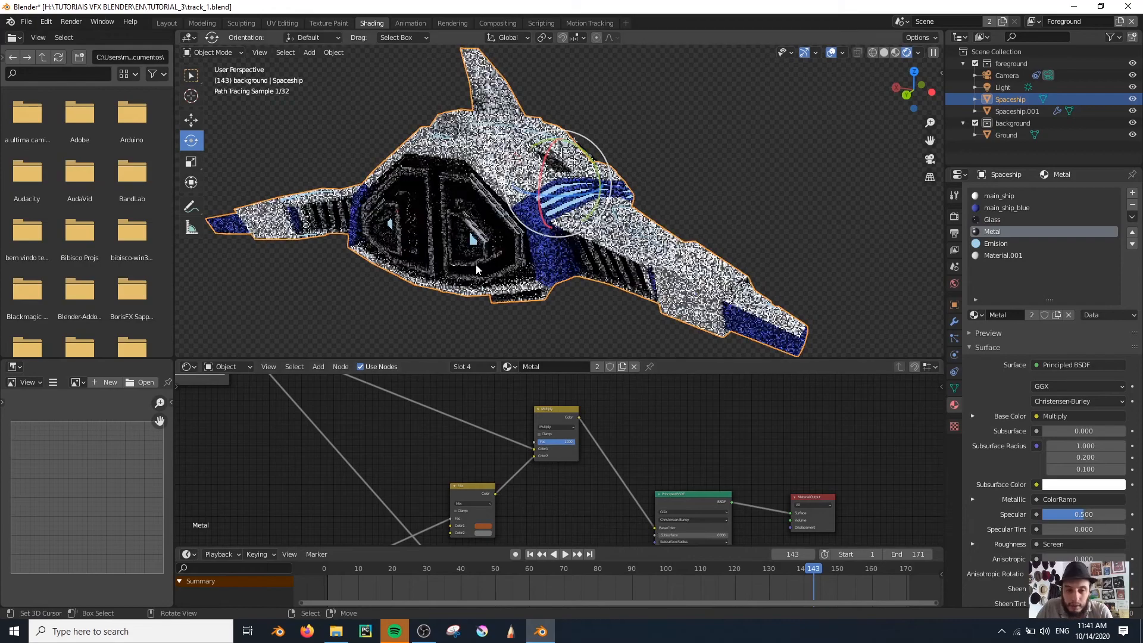
scroll(429, 260, "down", 5)
scroll(411, 265, "up", 2)
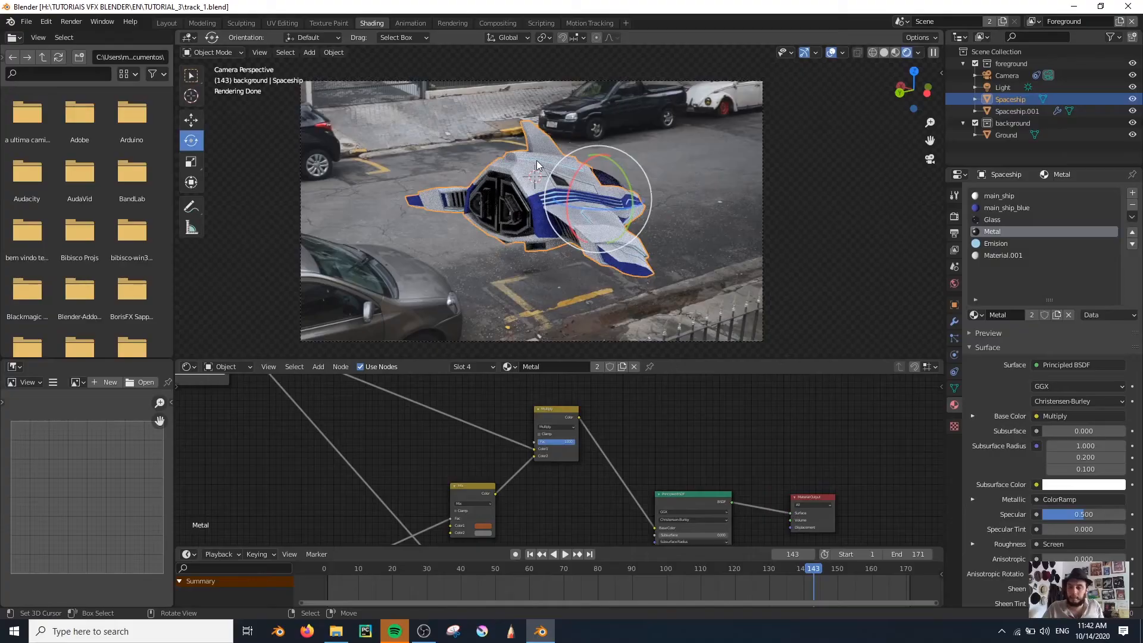
Set the Cycles render device to GPU Compute
left_click(956, 219)
left_click(1064, 222)
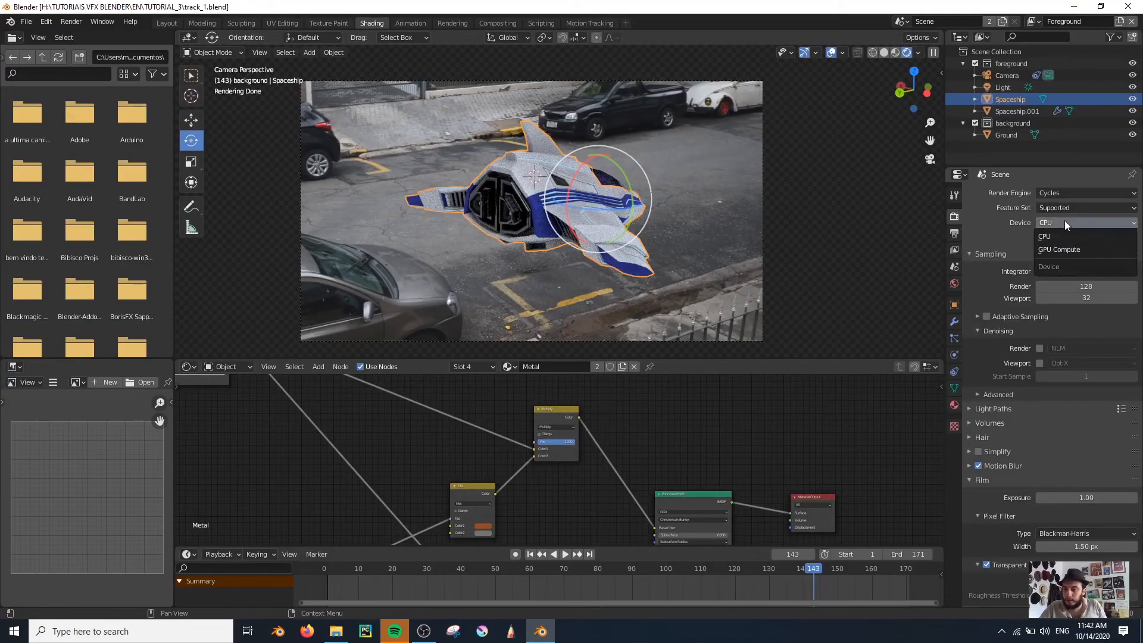
left_click(1070, 255)
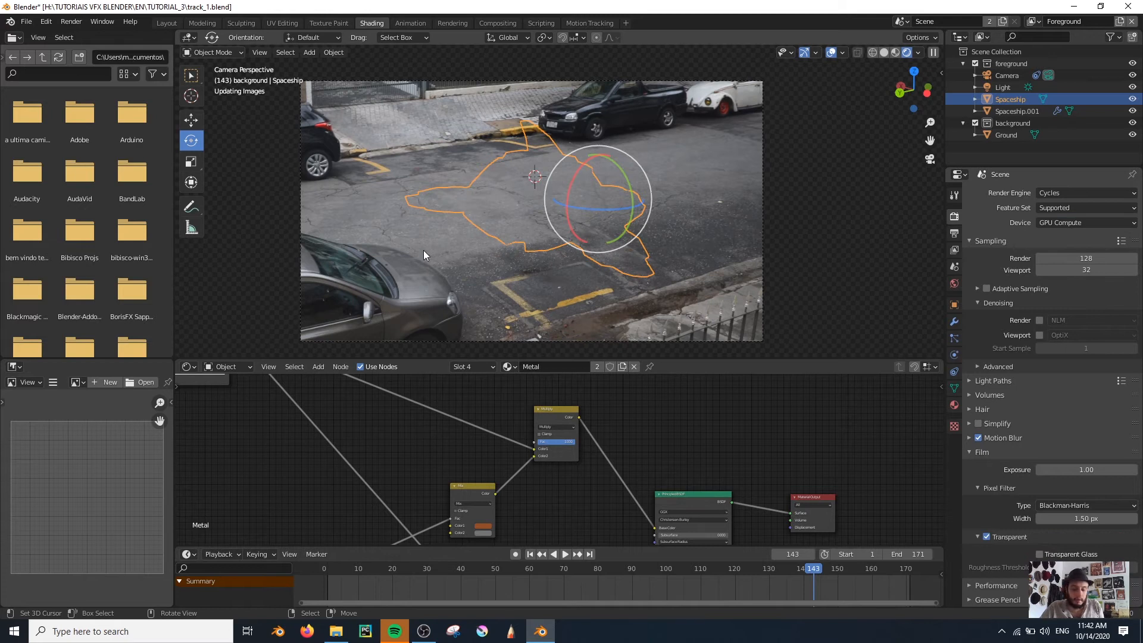
Check the Cycles render device options in the system preferences and close the preferences
left_click(45, 21)
left_click(77, 190)
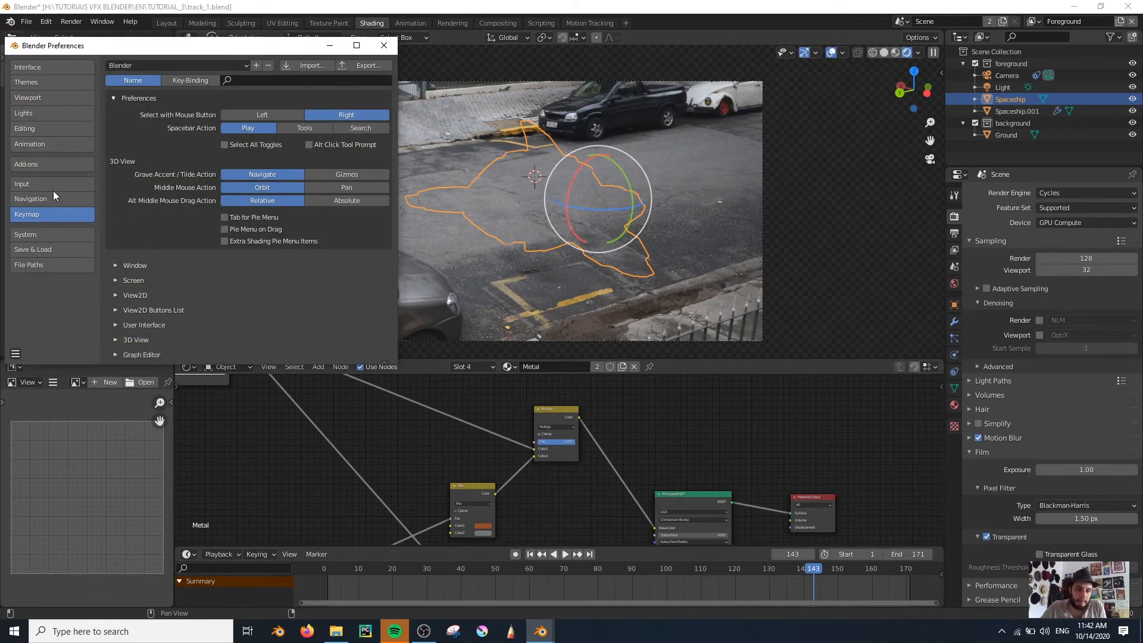
left_click(35, 234)
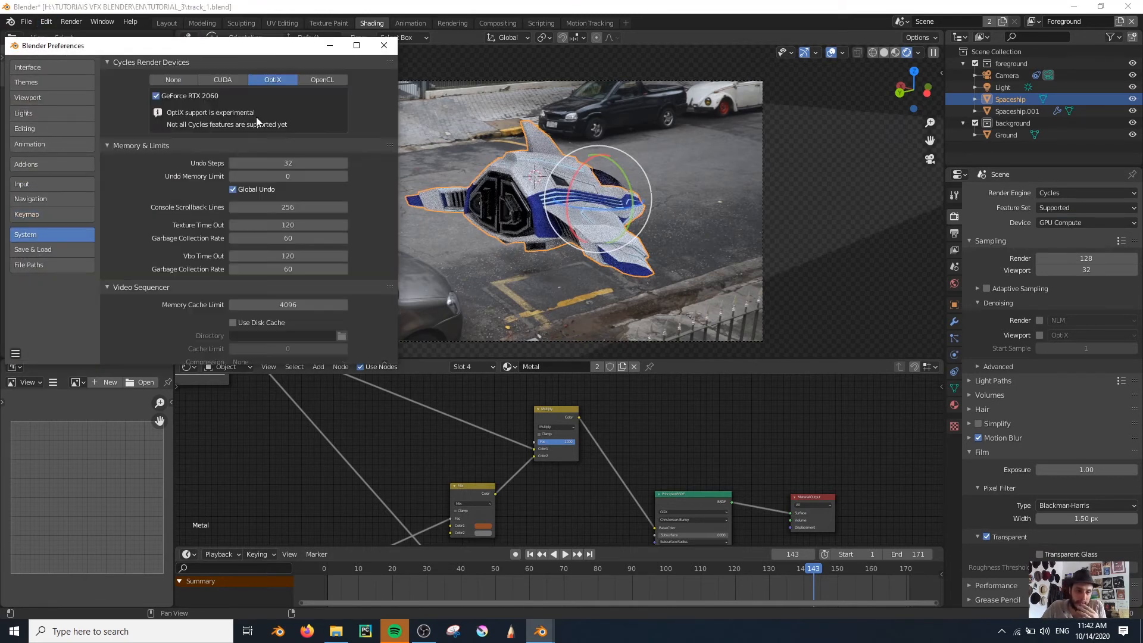
left_click(384, 45)
Switch the viewport to Solid shading and render the current frame from the camera
key("z")
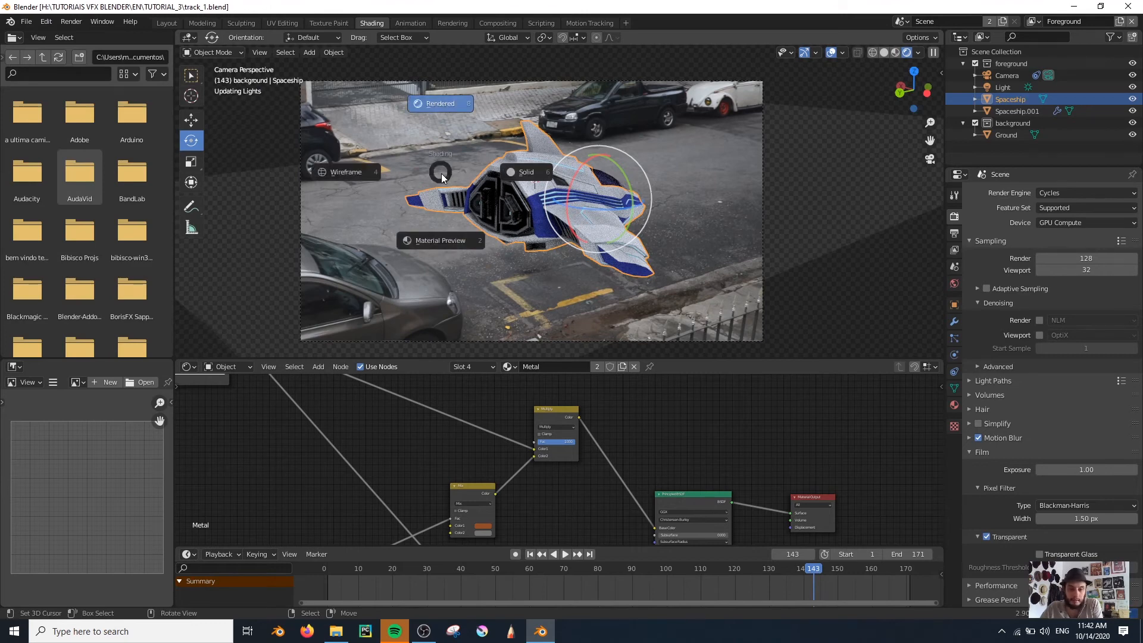
left_click(537, 163)
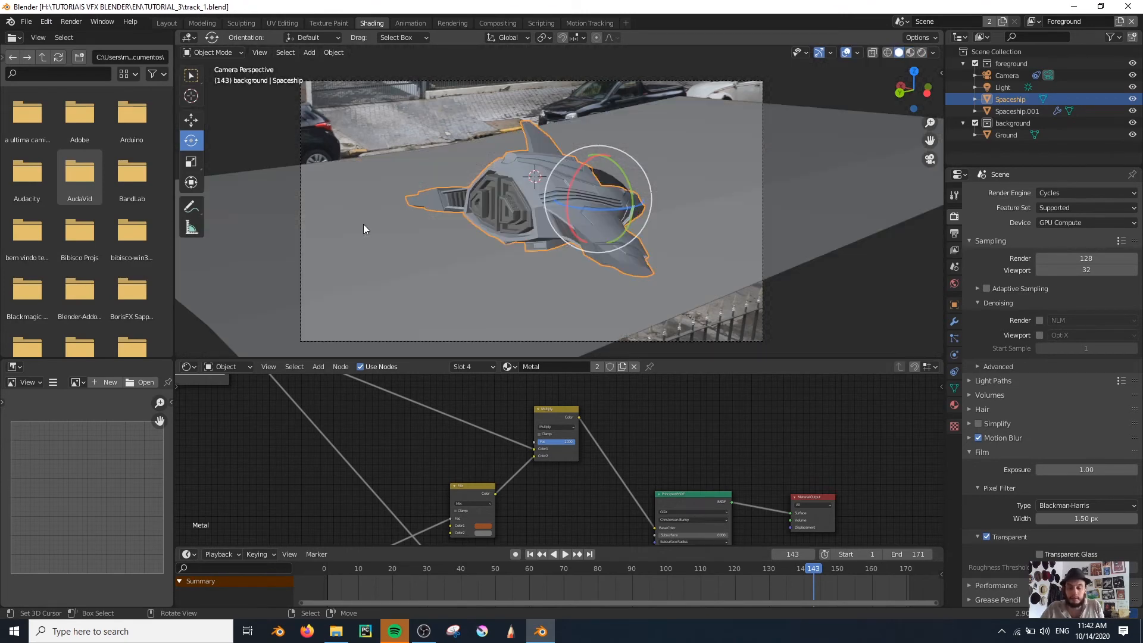
key("F12")
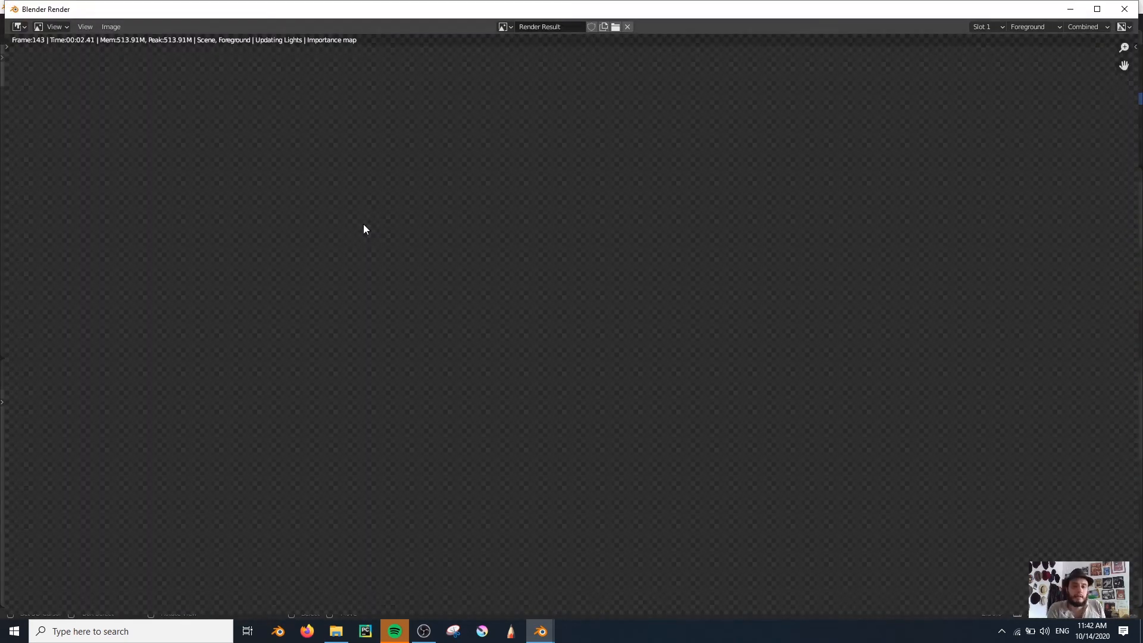